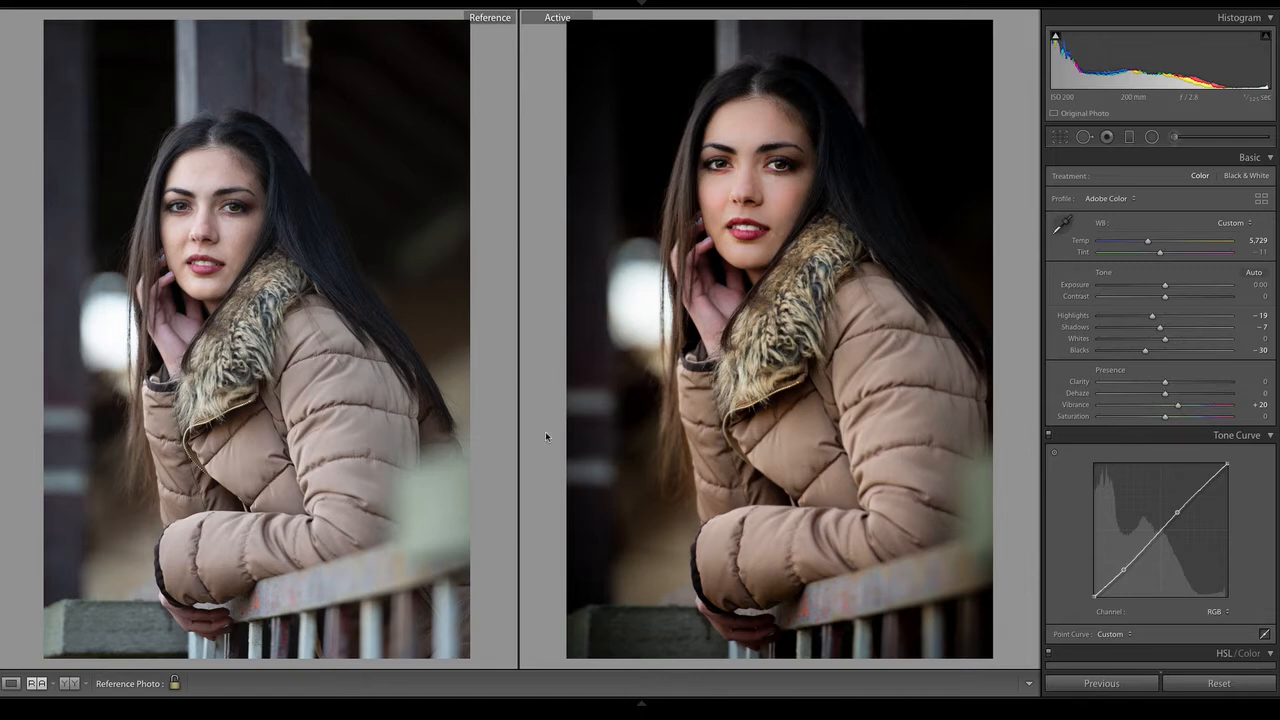
# Switch from the reference comparison to single-photo view, go to the unedited portrait and create a virtual copy from the filmstrip
pyautogui.click(11, 683)
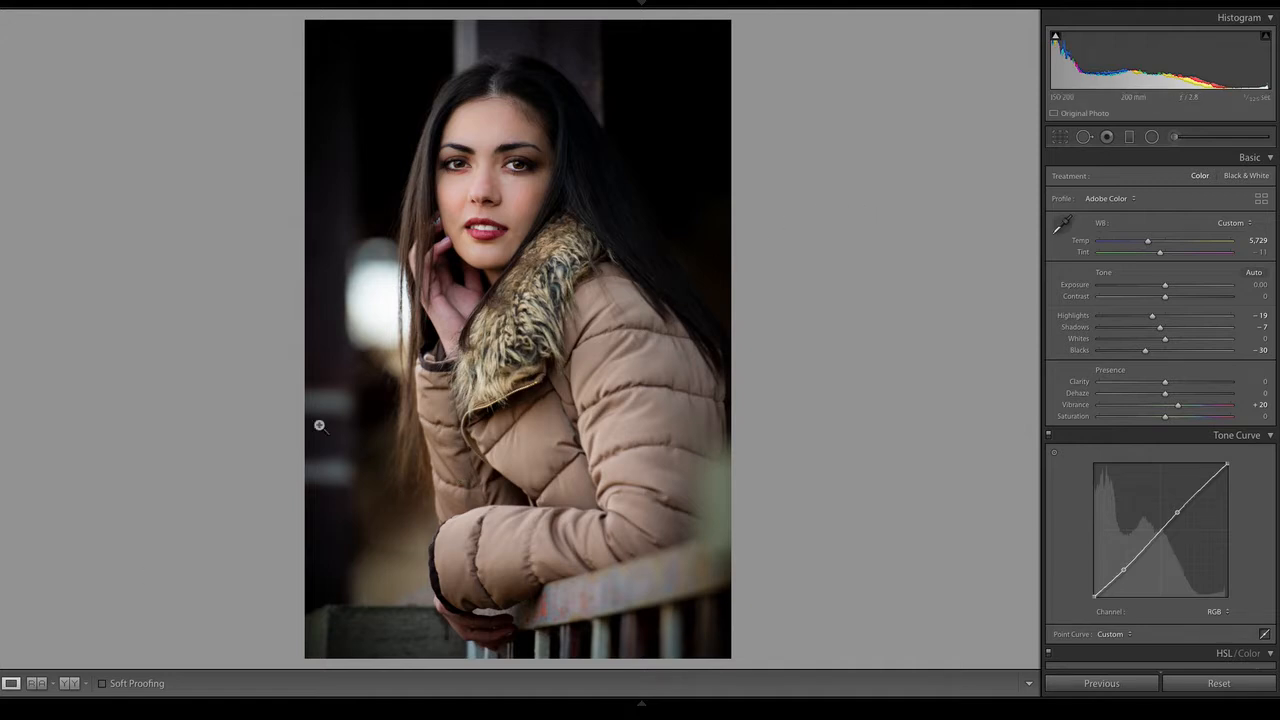
pyautogui.press('Right')
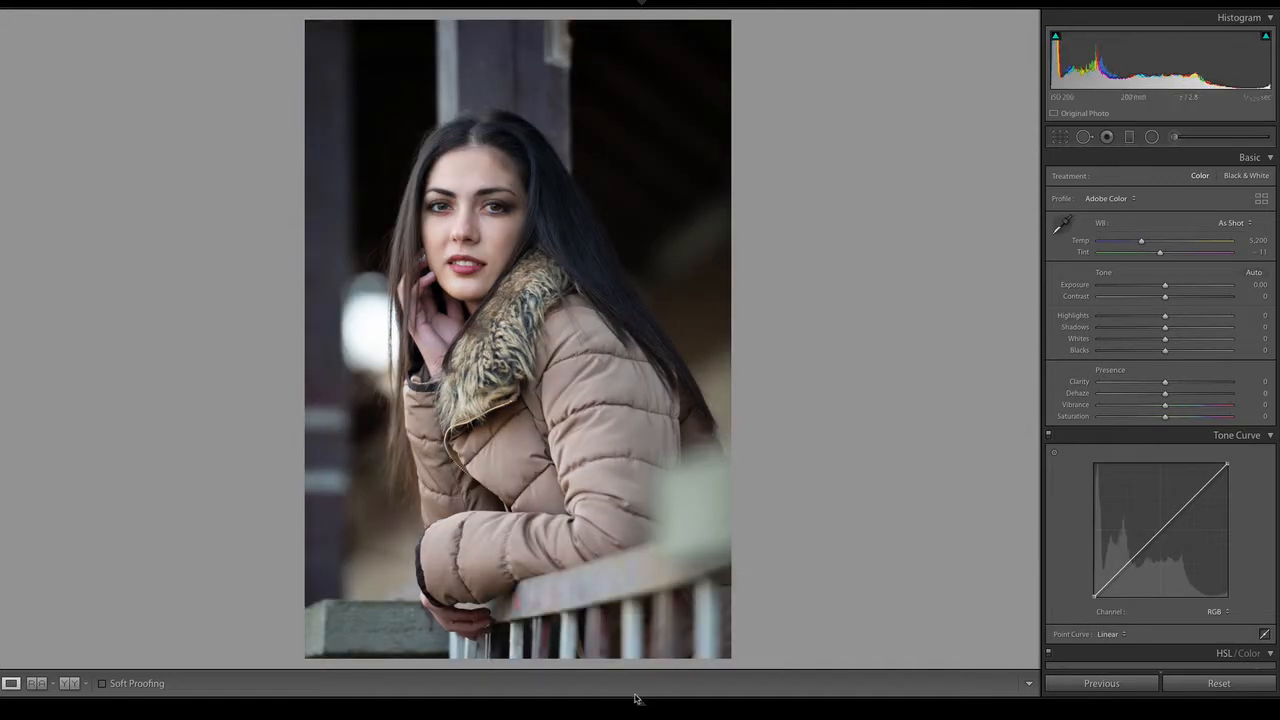
pyautogui.moveTo(650, 703)
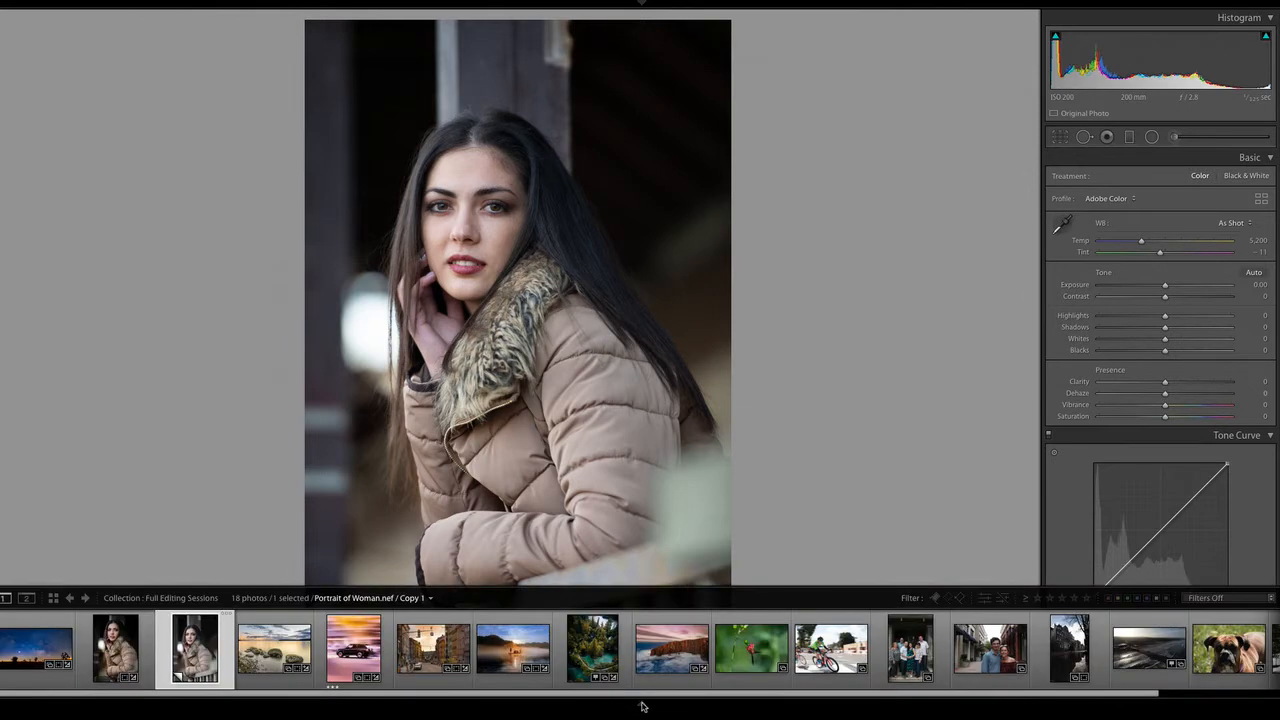
pyautogui.rightClick(119, 642)
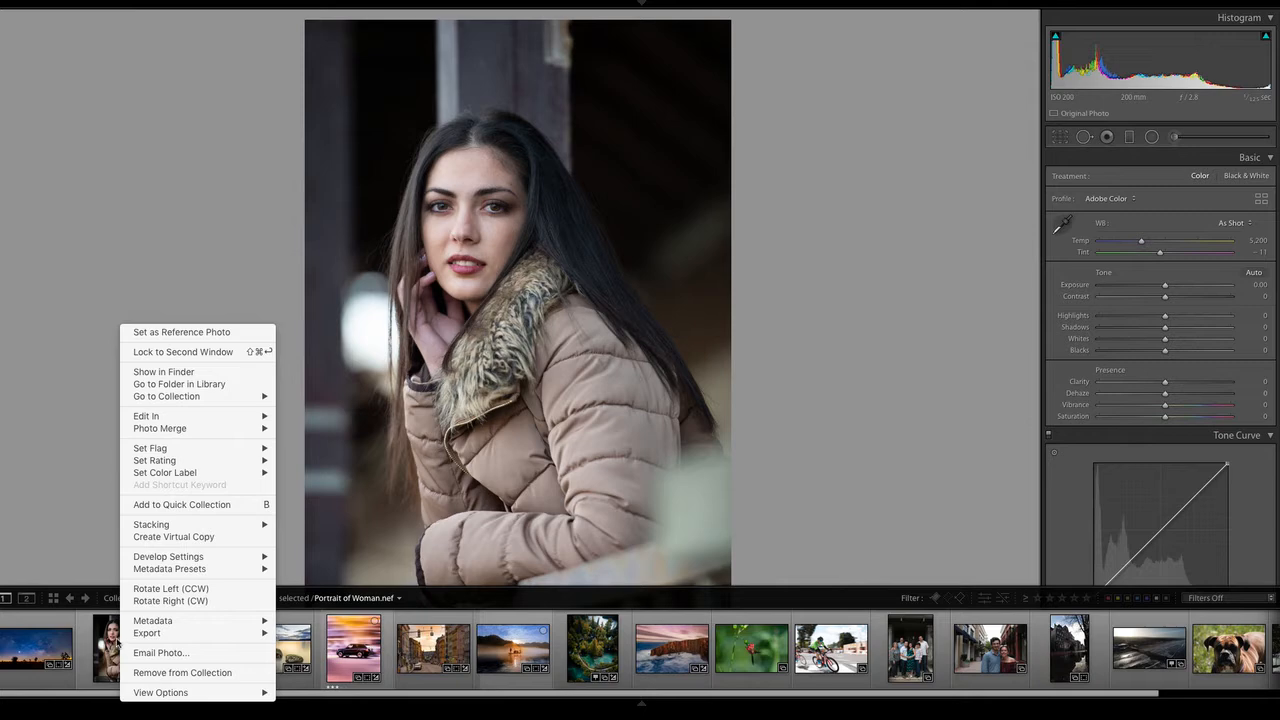
pyautogui.click(174, 543)
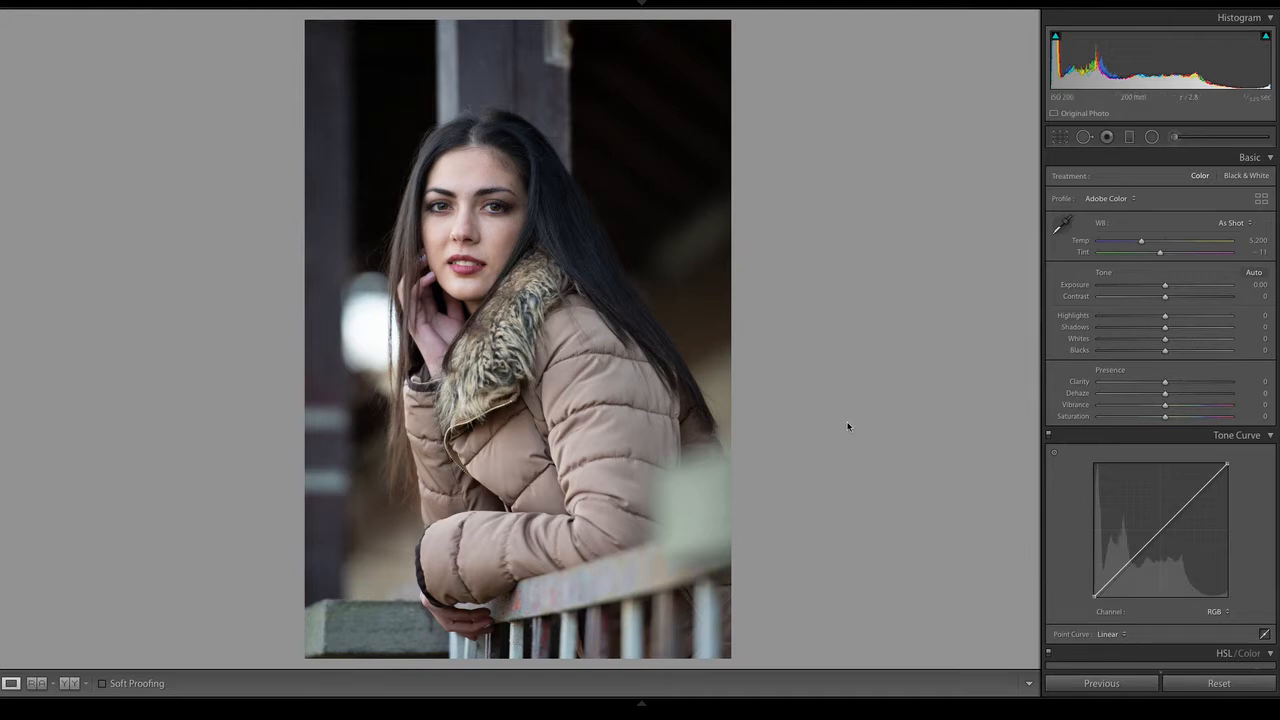
# Crop the portrait slightly tighter at the original aspect ratio and reposition the woman within the frame
pyautogui.click(1062, 139)
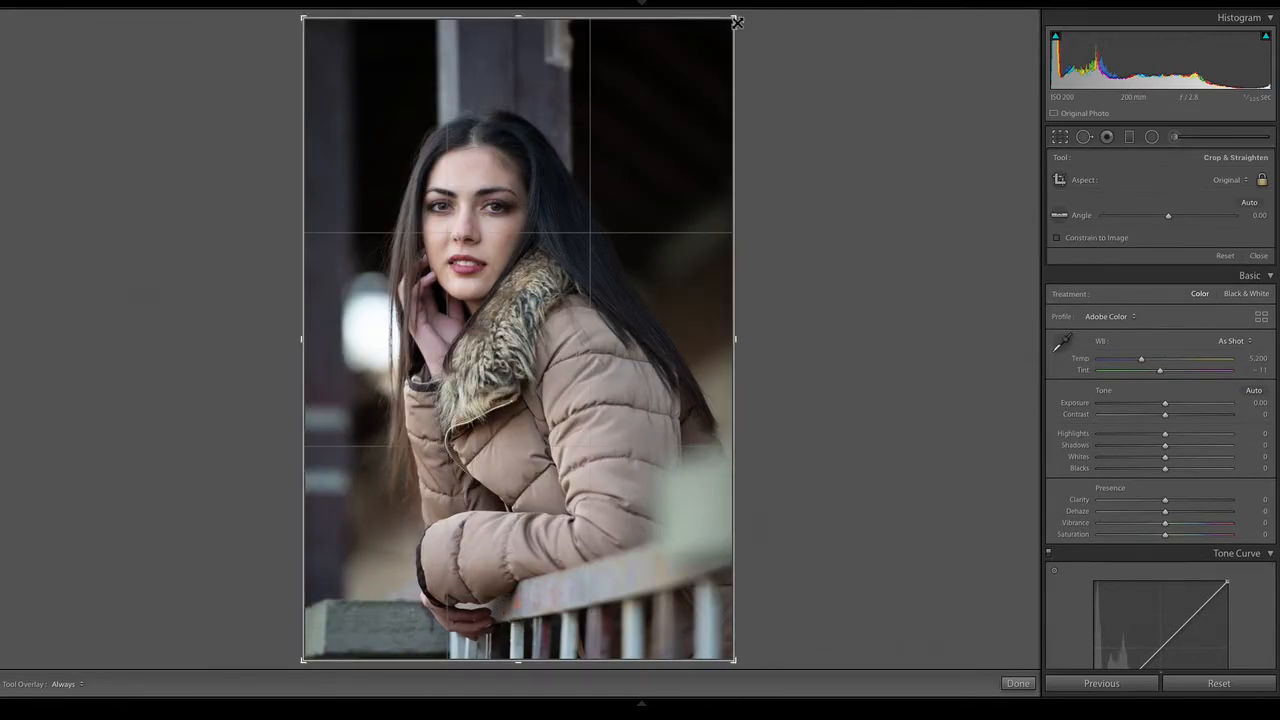
pyautogui.moveTo(736, 20); pyautogui.dragTo(705, 62)
pyautogui.moveTo(626, 137)
pyautogui.mouseDown()
pyautogui.moveTo(628, 158)
pyautogui.moveTo(623, 142)
pyautogui.mouseUp()
pyautogui.moveTo(705, 64); pyautogui.dragTo(704, 46)
pyautogui.moveTo(635, 108); pyautogui.dragTo(663, 117)
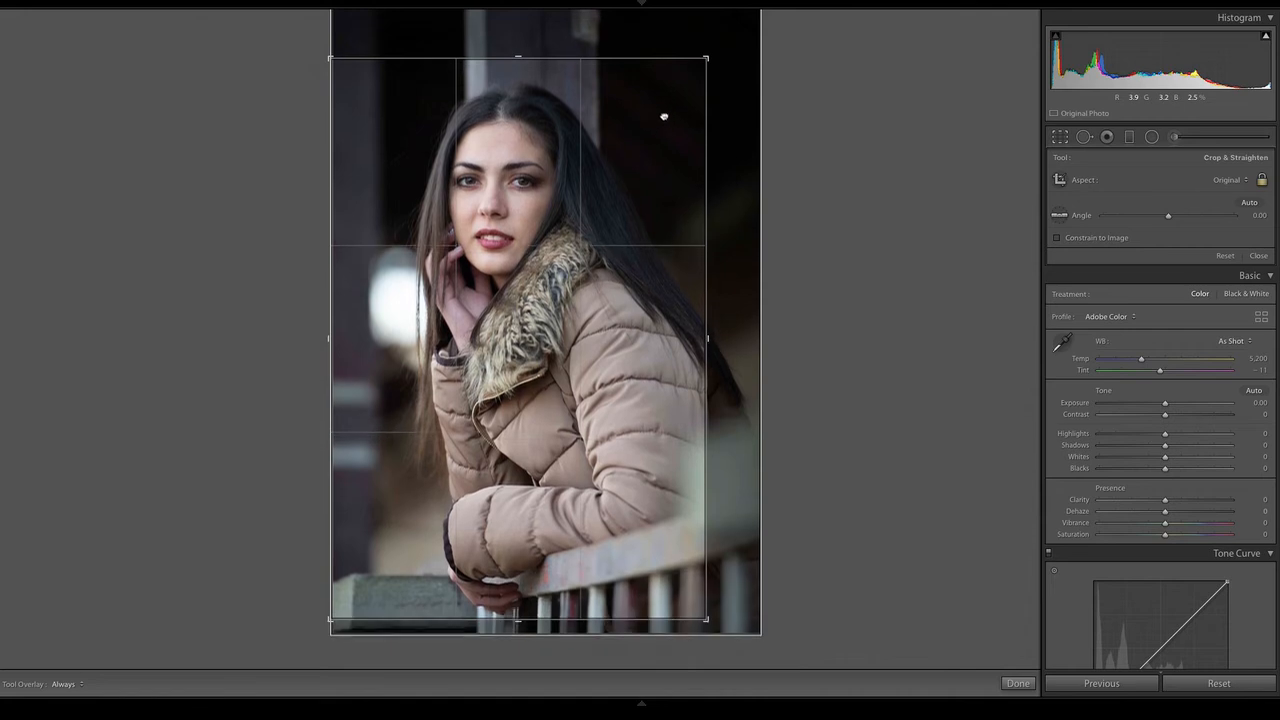
pyautogui.moveTo(712, 52); pyautogui.dragTo(708, 60)
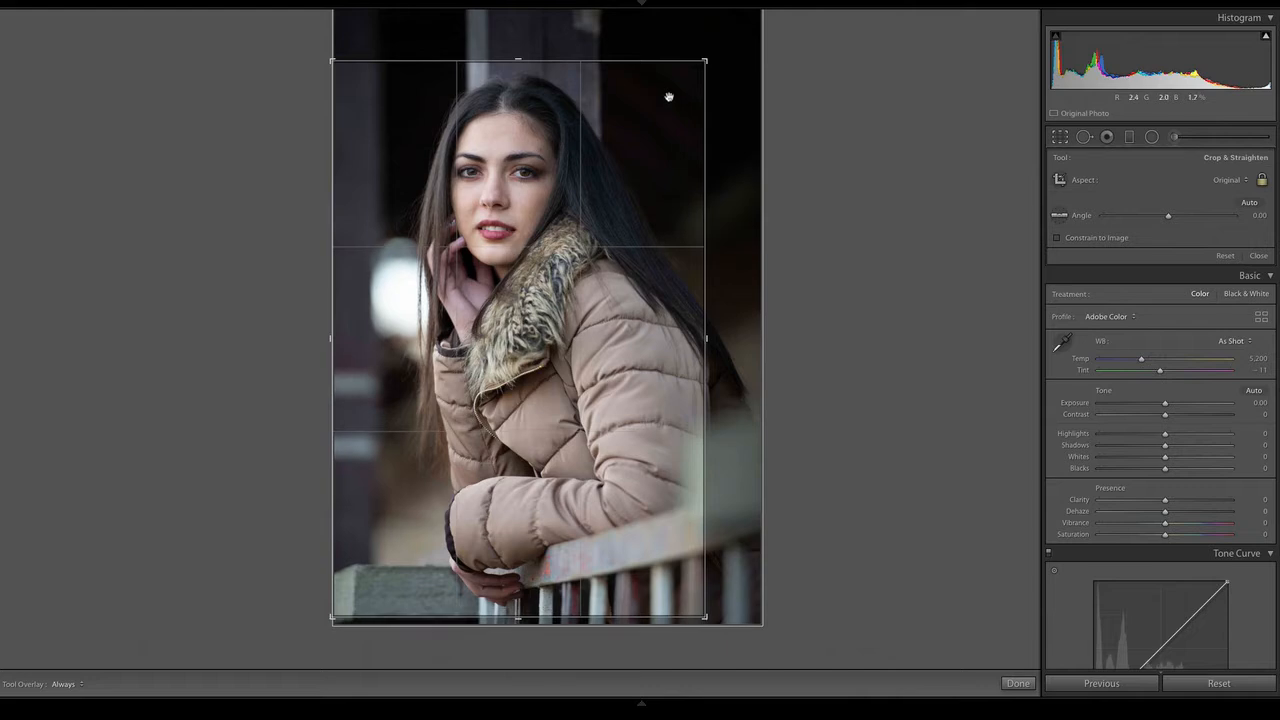
pyautogui.moveTo(669, 97); pyautogui.dragTo(675, 107)
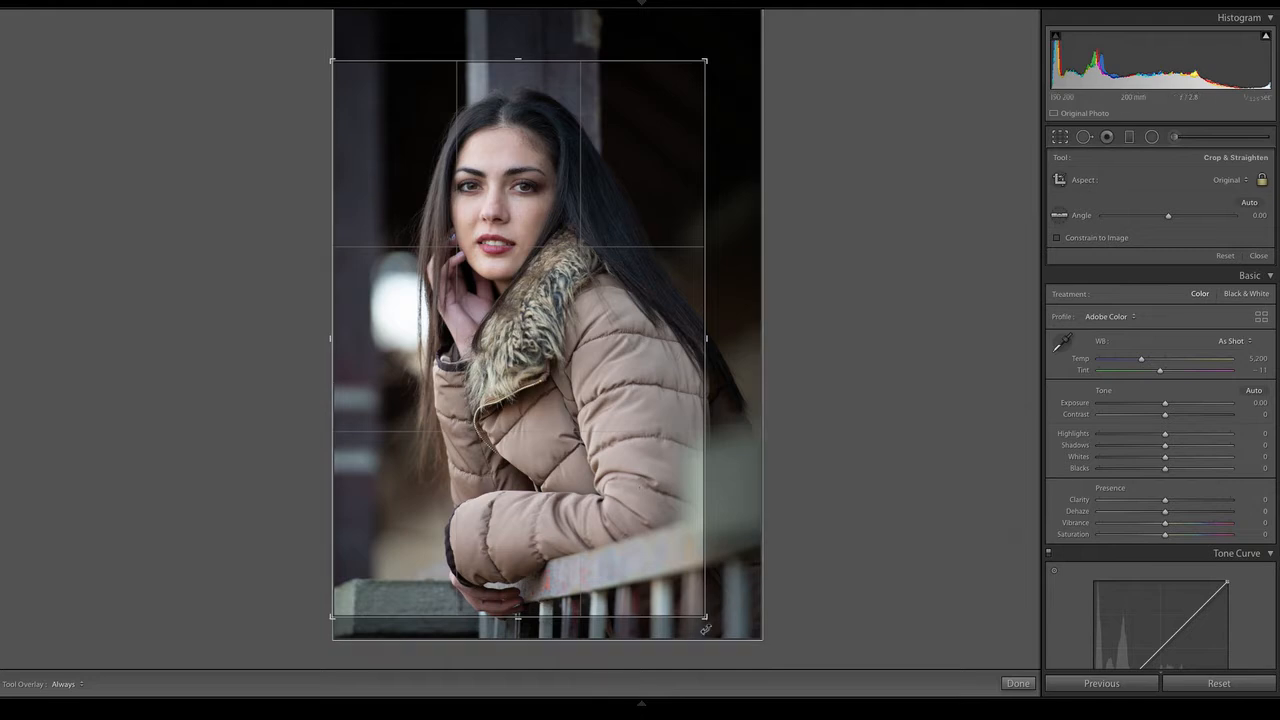
# Try a much tighter head-and-shoulders crop of the woman, recentre her in the frame and apply it
pyautogui.press('shift')
pyautogui.moveTo(705, 616); pyautogui.dragTo(672, 561)
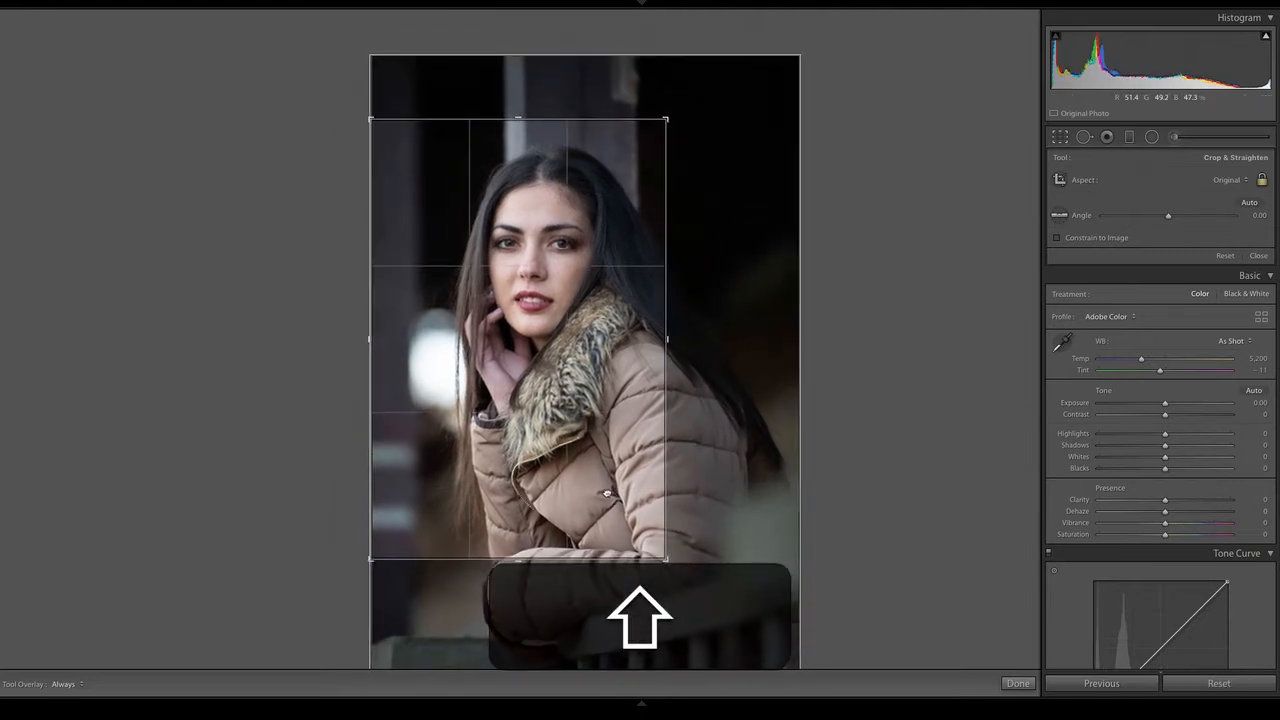
pyautogui.moveTo(614, 501); pyautogui.dragTo(593, 495)
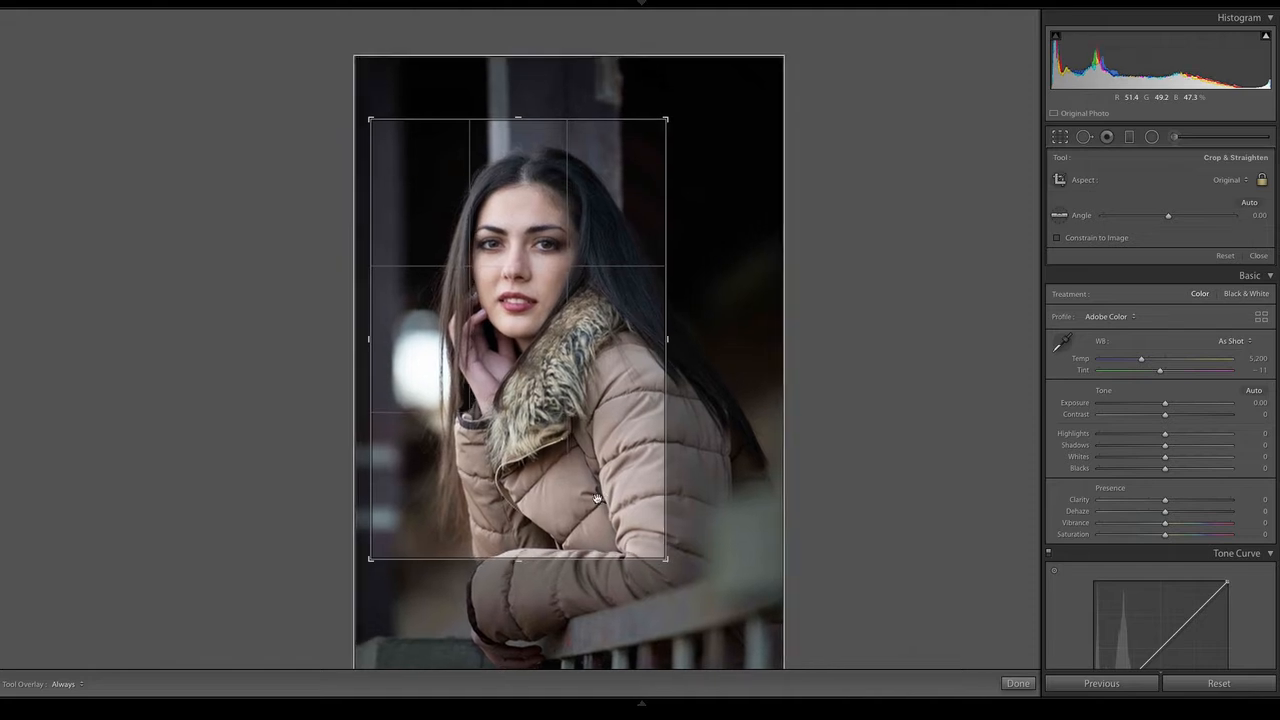
pyautogui.press('Return')
pyautogui.click(1064, 133)
pyautogui.moveTo(626, 240); pyautogui.dragTo(594, 237)
pyautogui.press('Return')
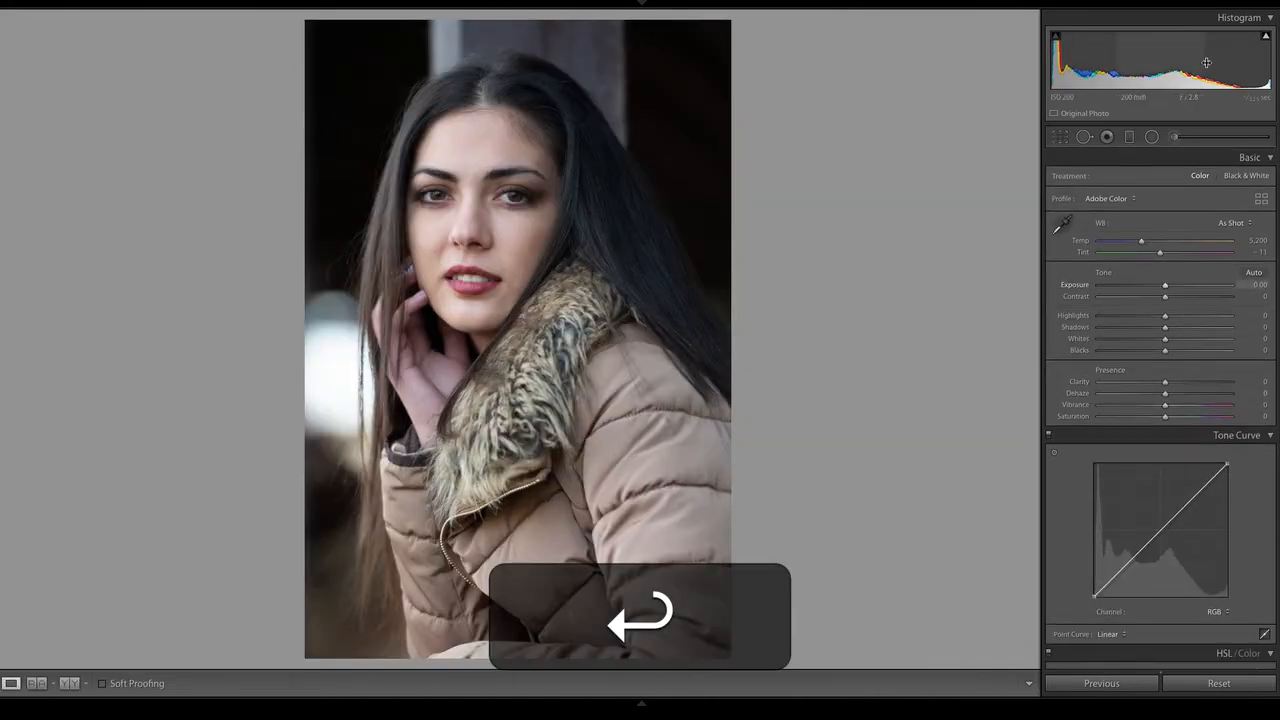
# Widen the crop to include the woman's arms and the railing, reposition her in the frame and apply it
pyautogui.click(1060, 136)
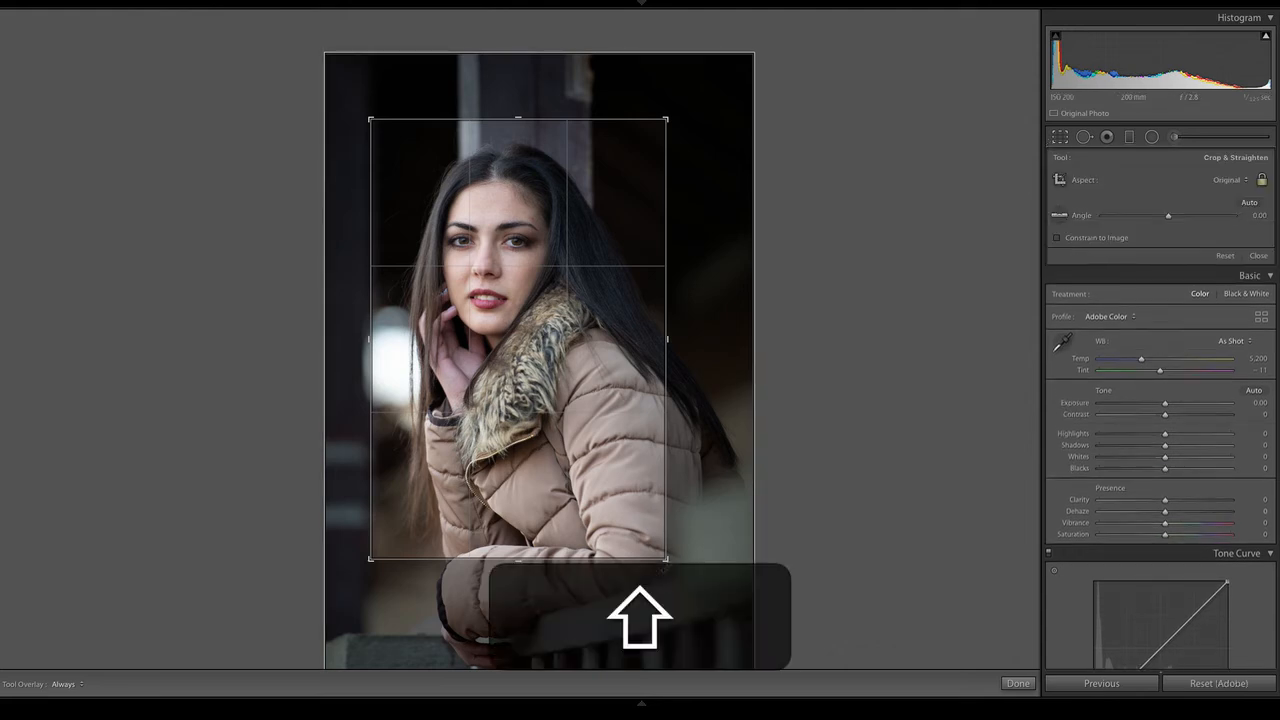
pyautogui.moveTo(660, 556); pyautogui.dragTo(720, 620)
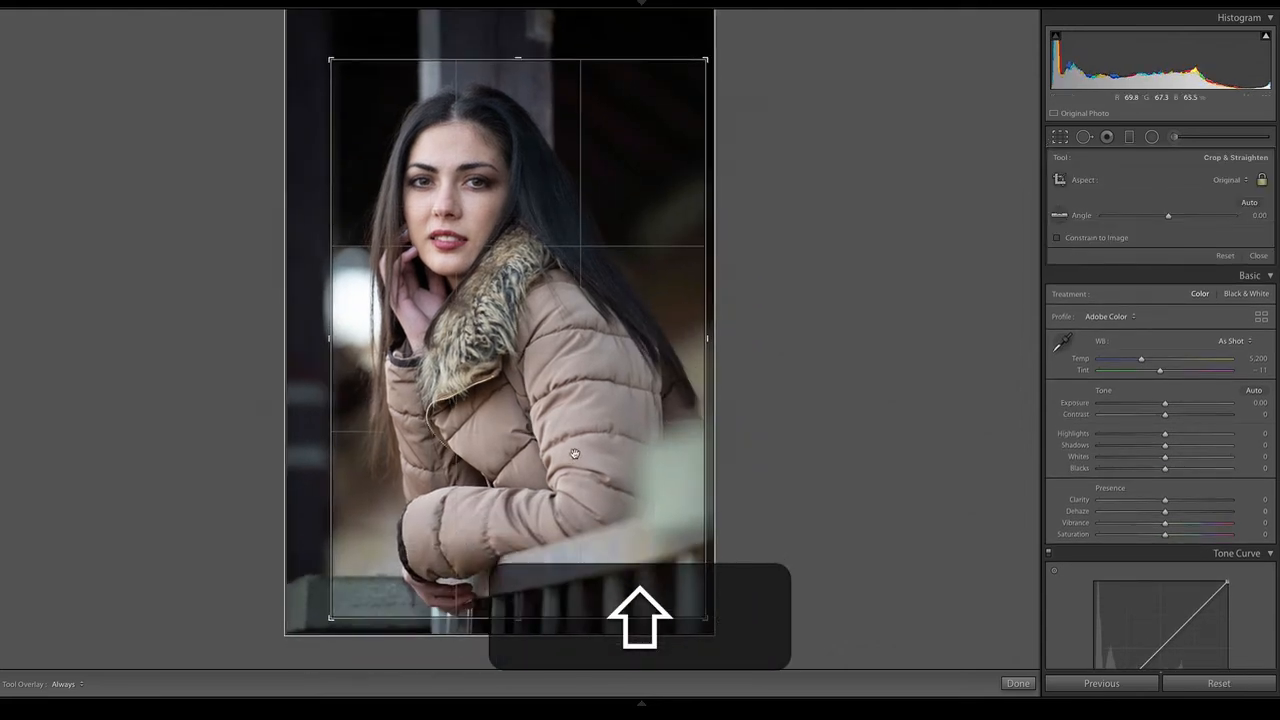
pyautogui.moveTo(584, 451); pyautogui.dragTo(631, 451)
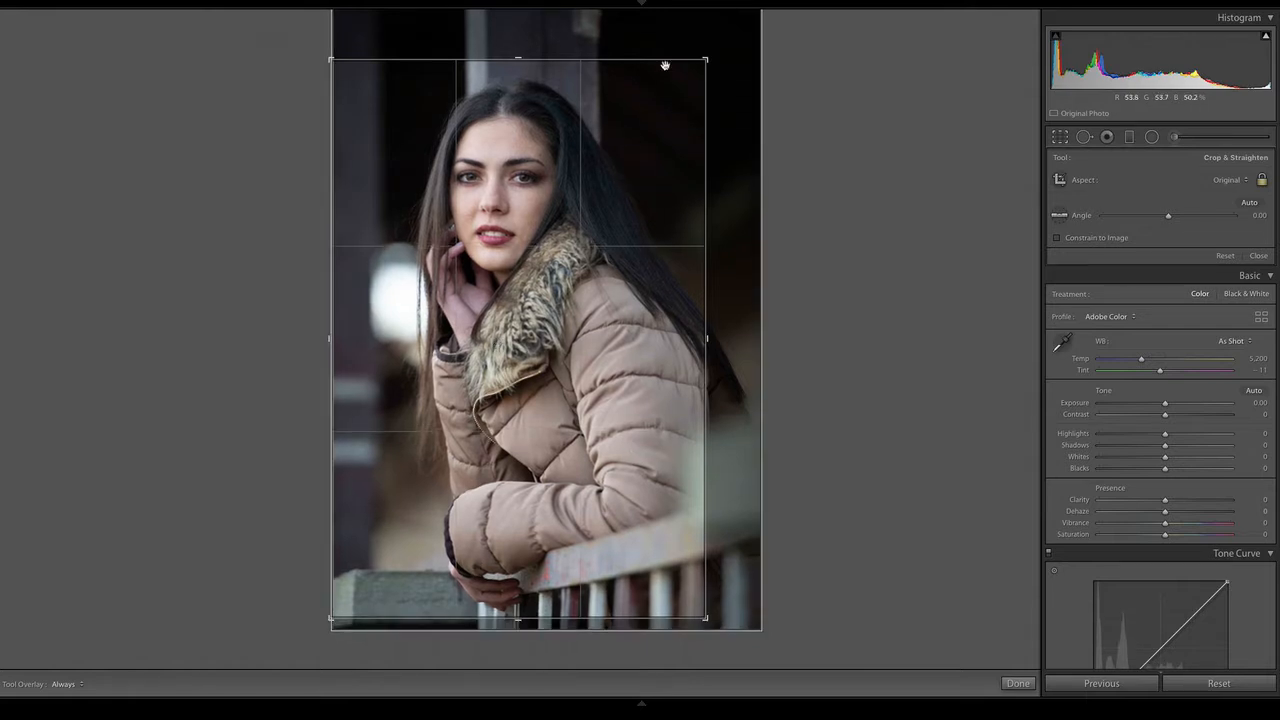
pyautogui.press('Return')
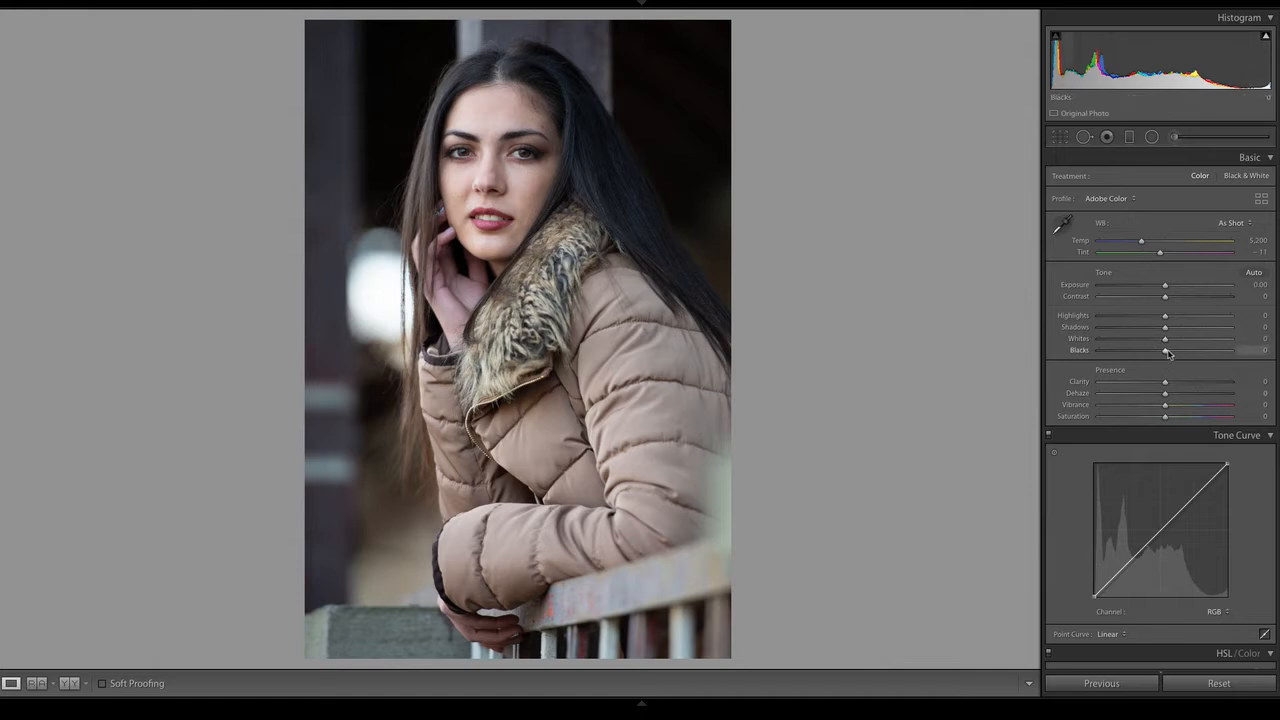
# Darken the portrait's deep tones with Blacks at -30 and Shadows at -15, resetting Whites to 0
pyautogui.moveTo(1165, 352); pyautogui.dragTo(1146, 351)
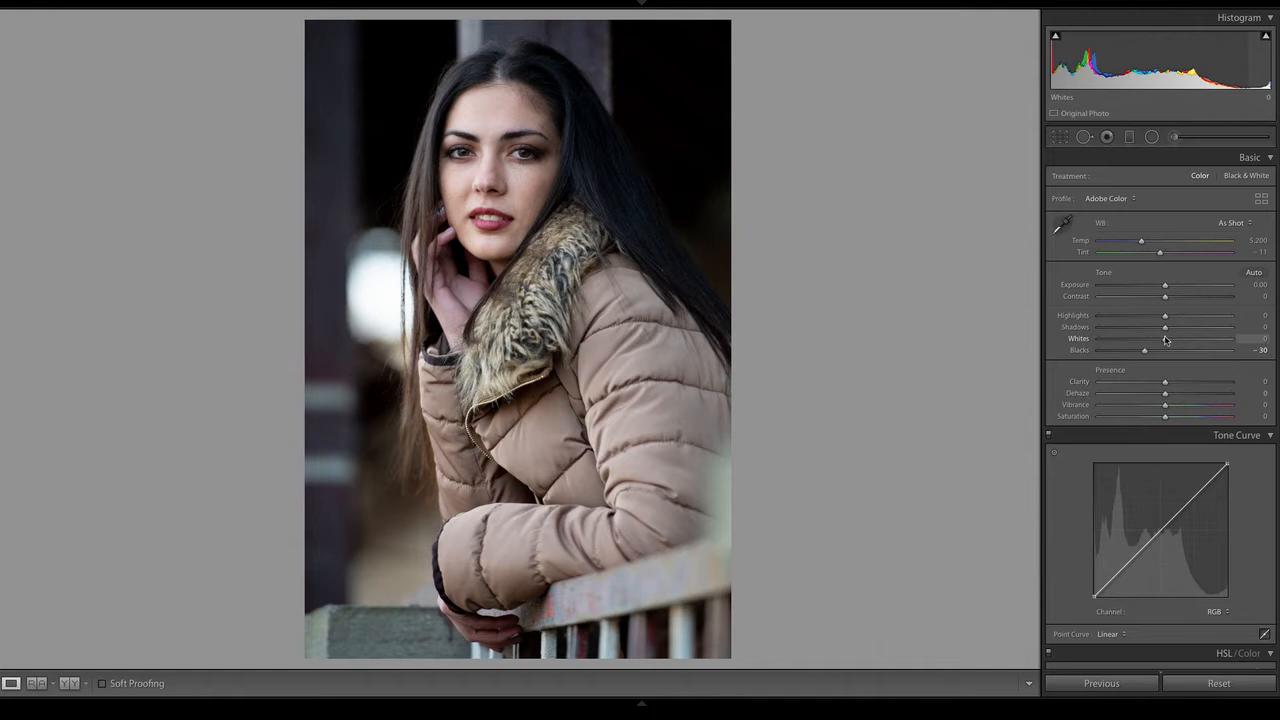
pyautogui.moveTo(1165, 340)
pyautogui.mouseDown()
pyautogui.moveTo(1114, 343)
pyautogui.moveTo(1181, 341)
pyautogui.mouseUp()
pyautogui.doubleClick(1181, 341)
pyautogui.moveTo(1164, 329); pyautogui.dragTo(1155, 330)
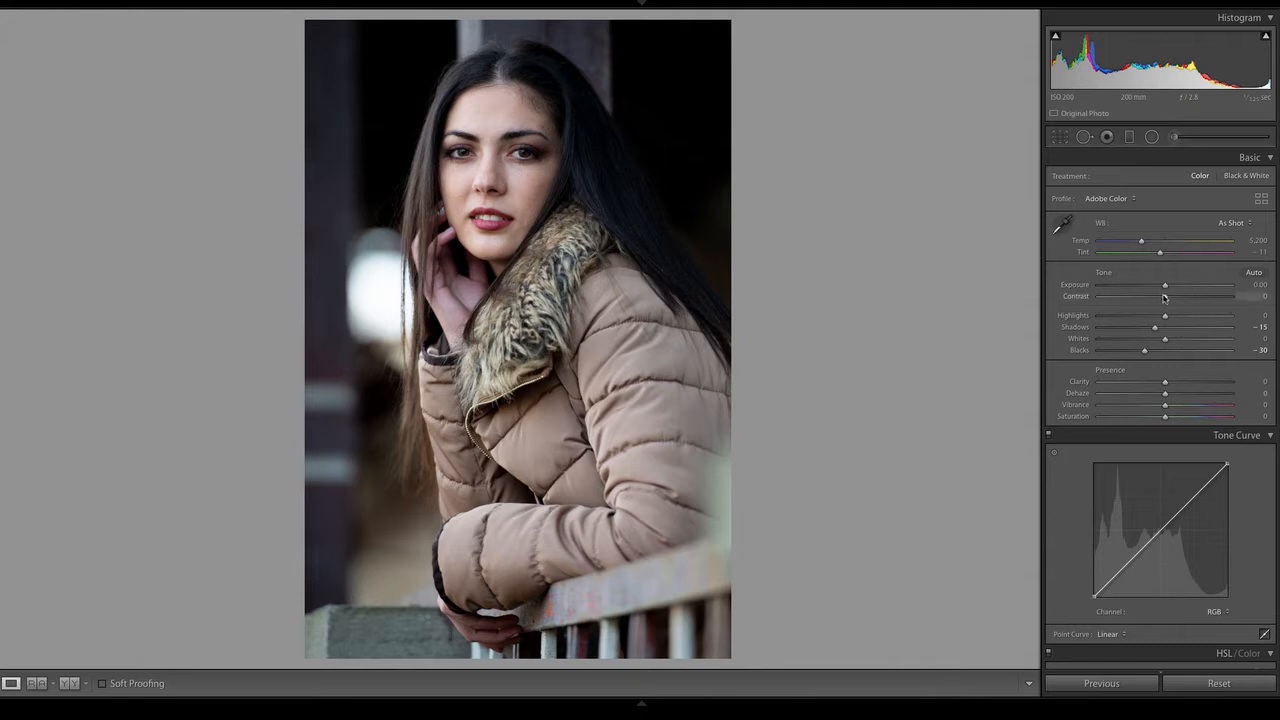
# Reduce Highlights to -28 while checking the skin up close, and raise Vibrance to +20
pyautogui.moveTo(1165, 316); pyautogui.dragTo(1146, 316)
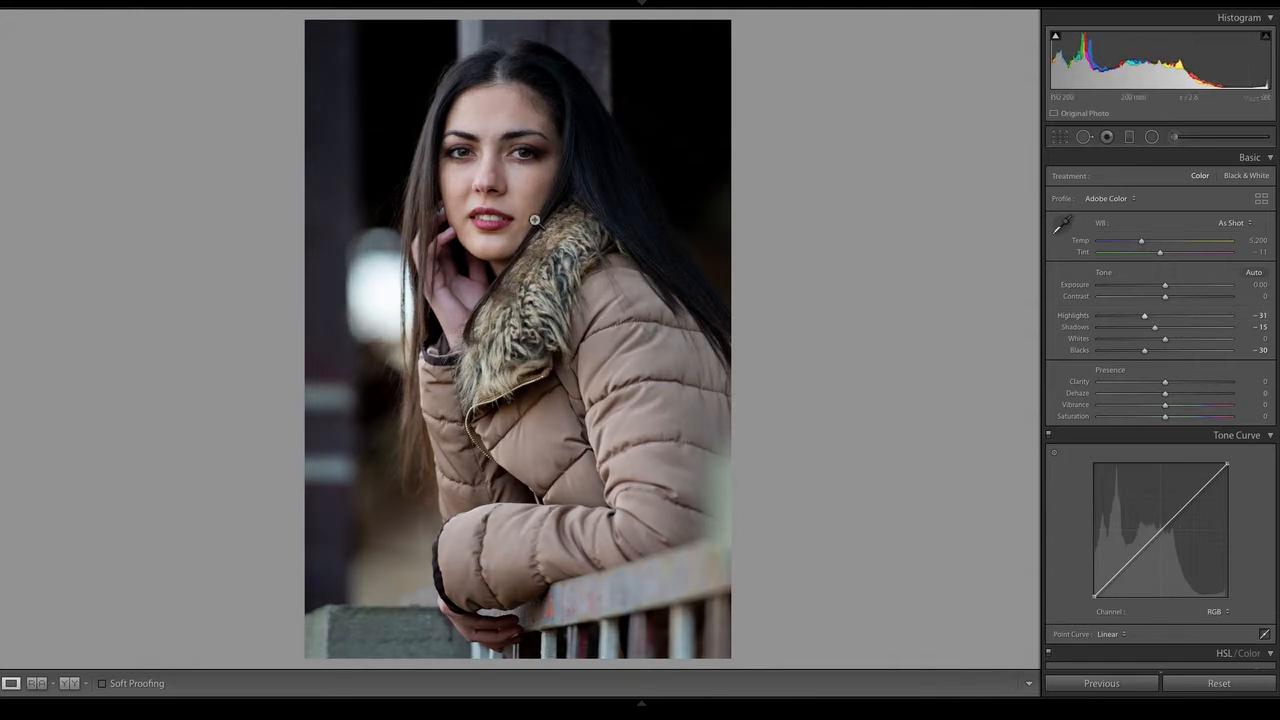
pyautogui.click(505, 177)
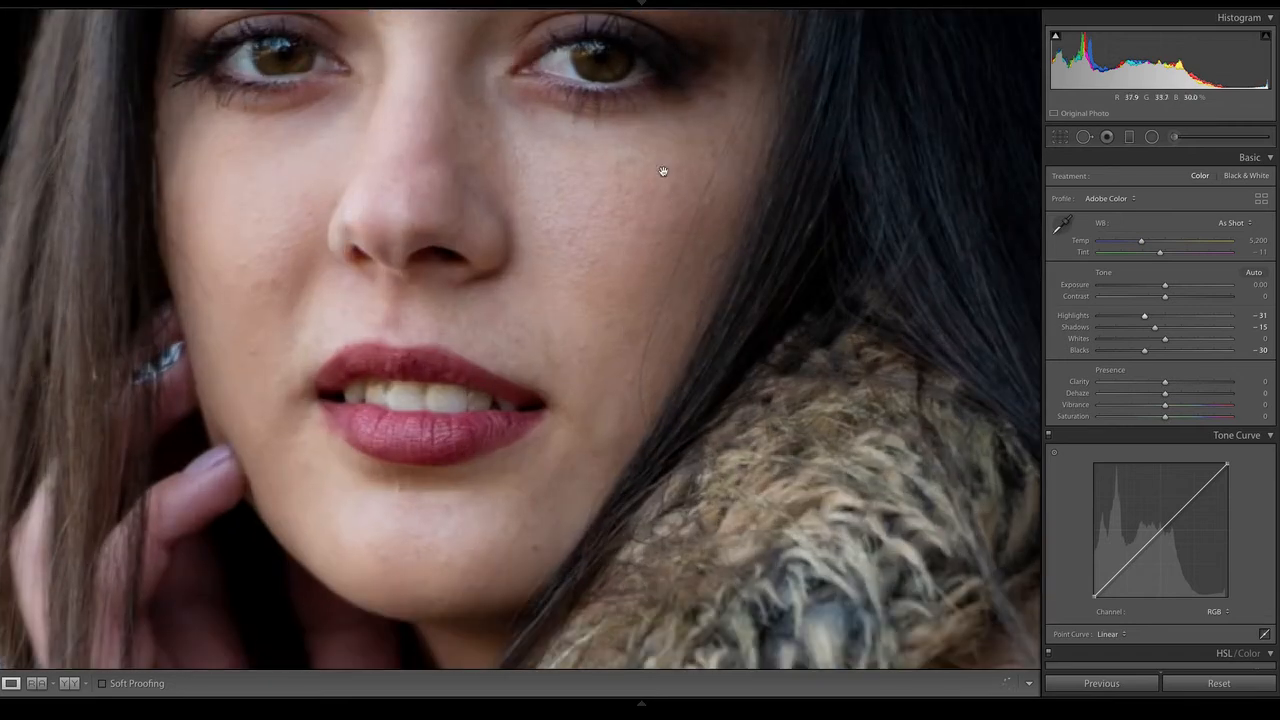
pyautogui.moveTo(1145, 316); pyautogui.dragTo(1165, 318)
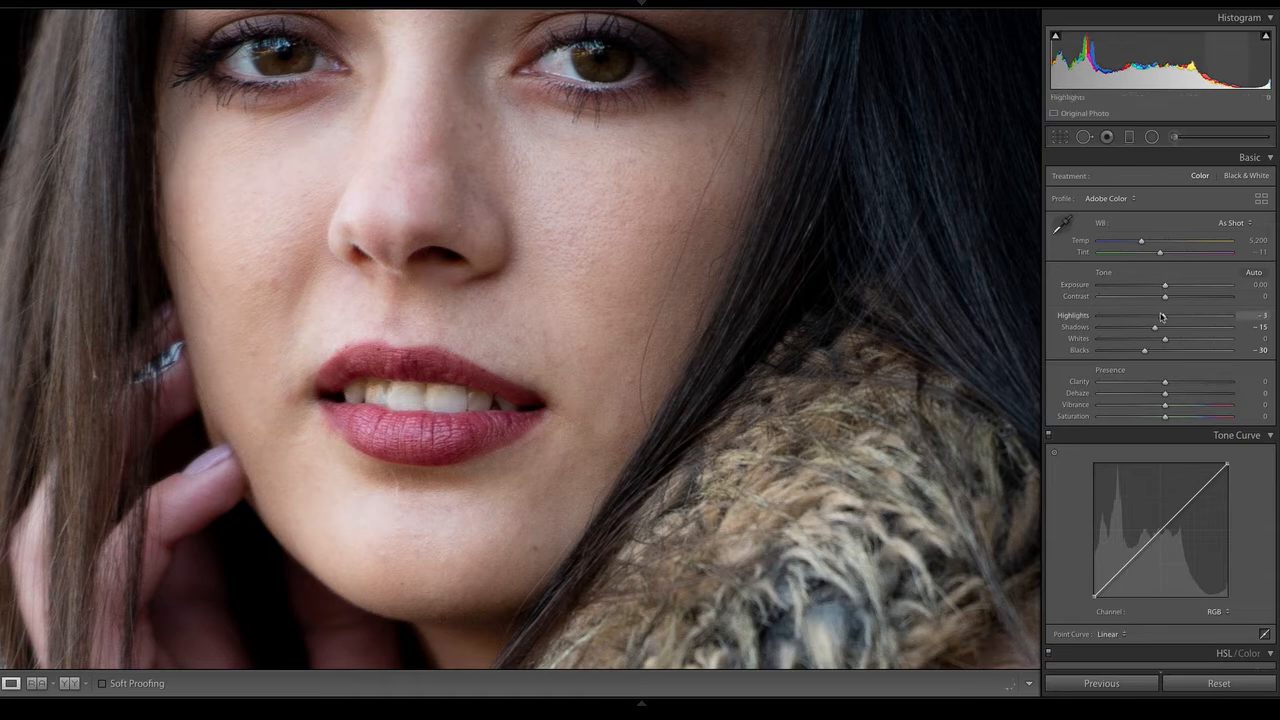
pyautogui.moveTo(1161, 317); pyautogui.dragTo(1147, 318)
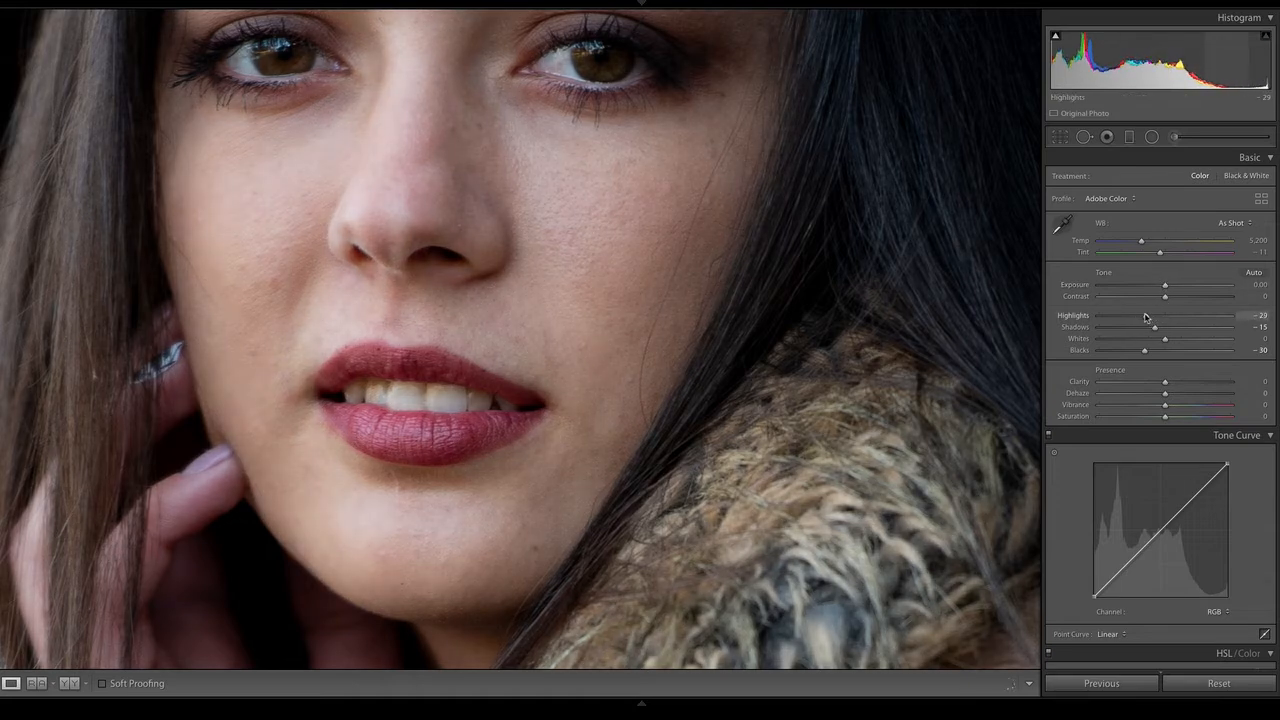
pyautogui.click(760, 146)
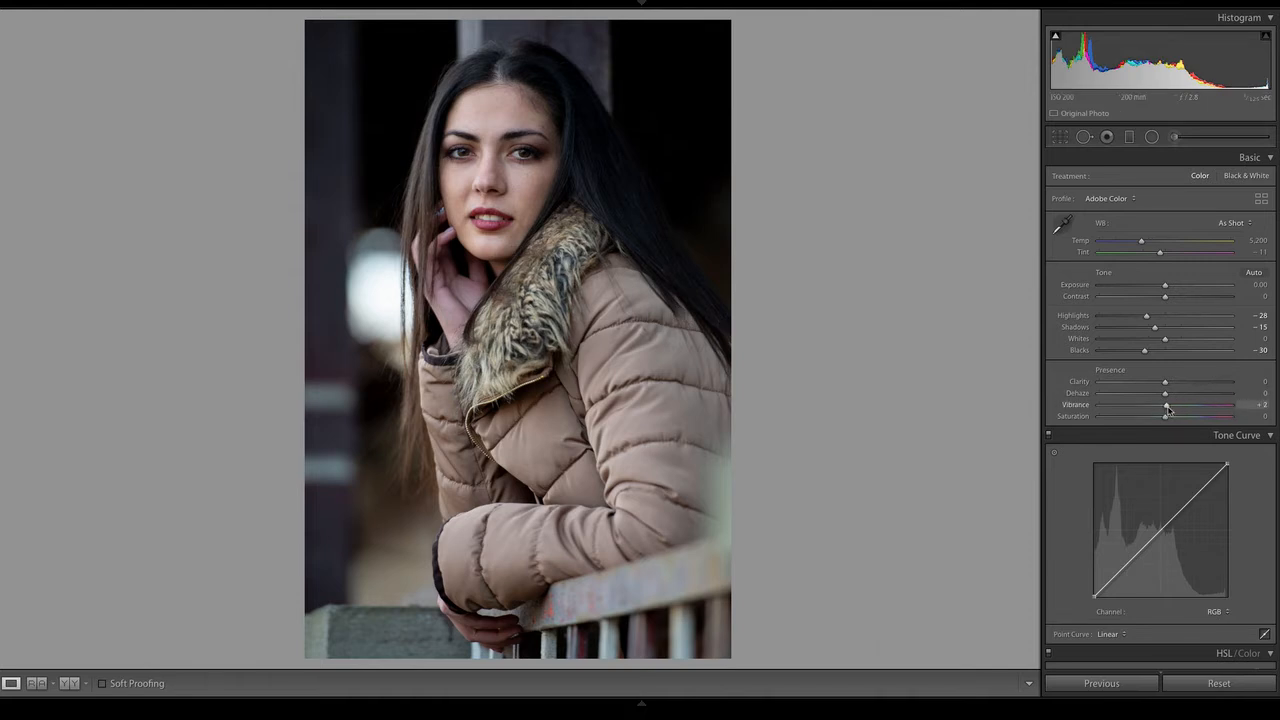
pyautogui.moveTo(1167, 410); pyautogui.dragTo(1177, 412)
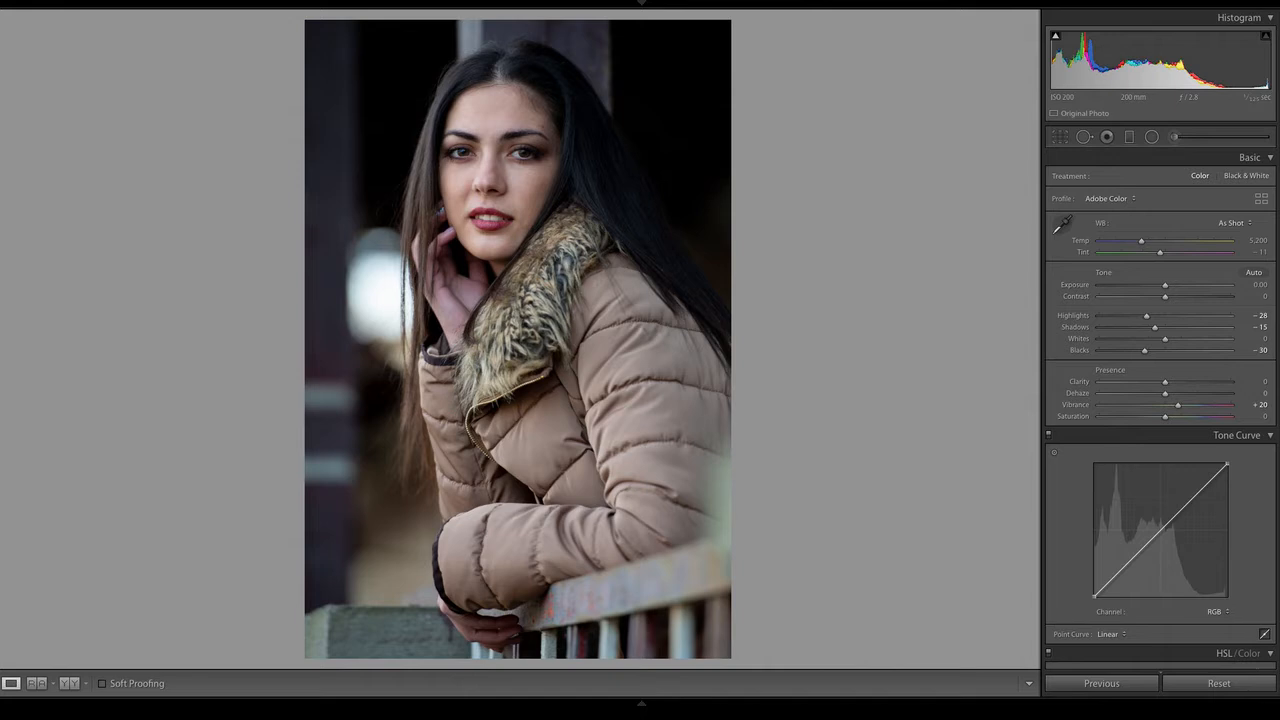
pyautogui.scroll(-10, 1160, 410)
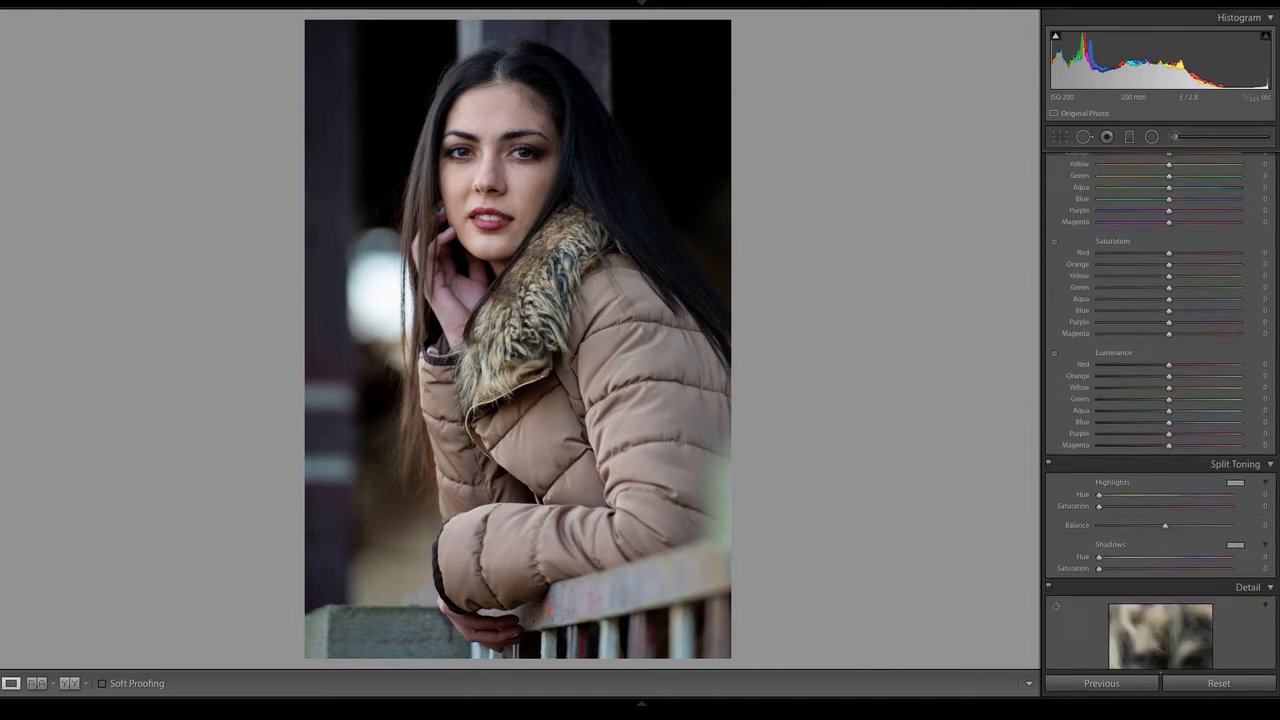
pyautogui.scroll(-10, 1160, 410)
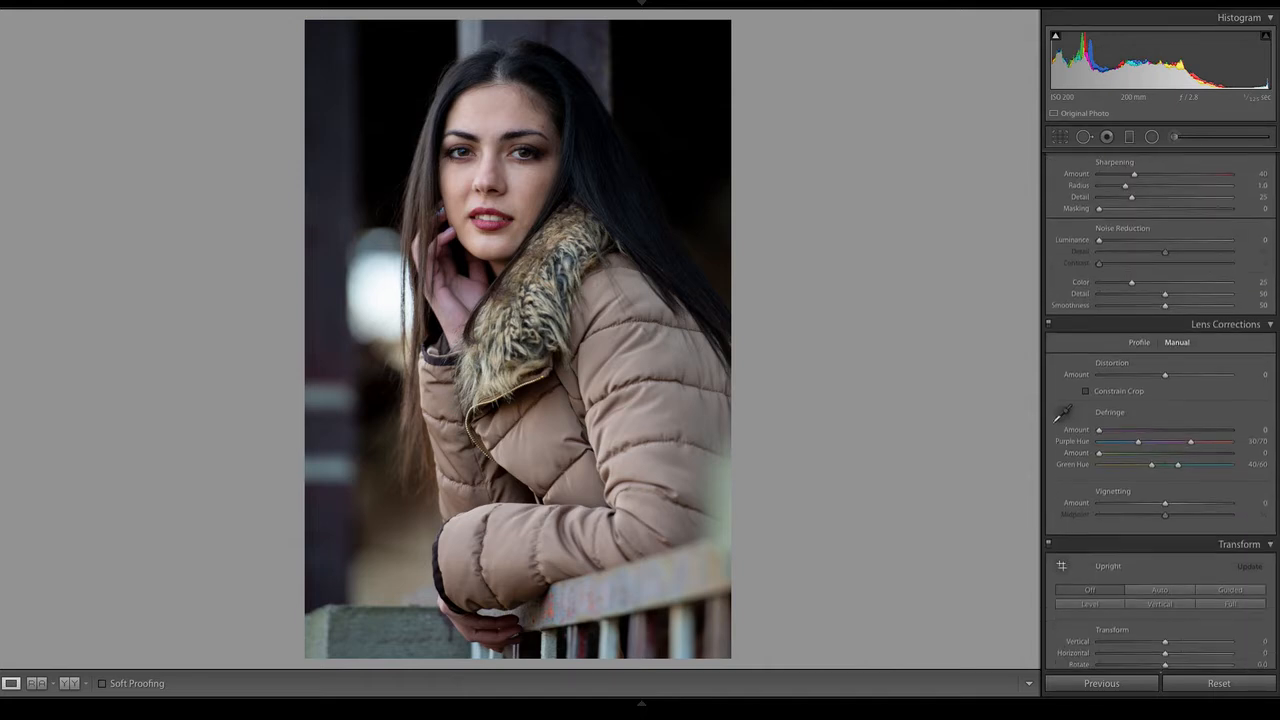
pyautogui.scroll(-5, 1160, 410)
pyautogui.scroll(15, 1160, 410)
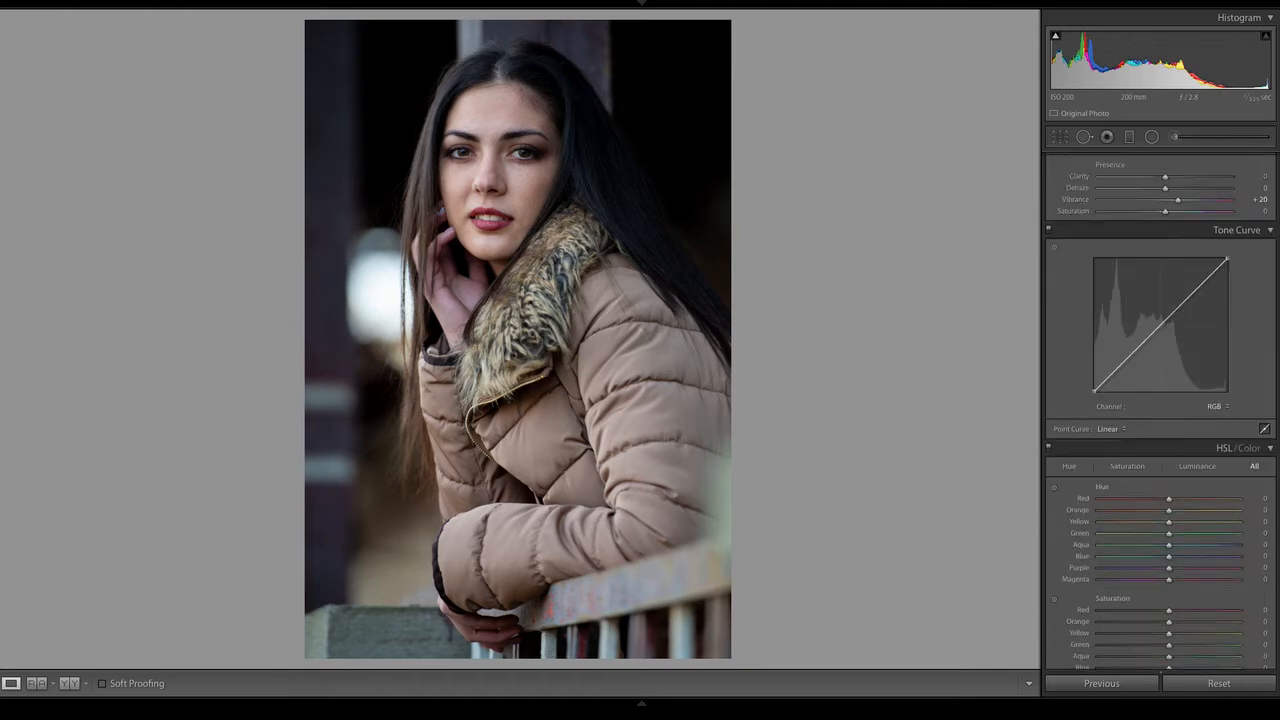
pyautogui.scroll(3, 1090, 198)
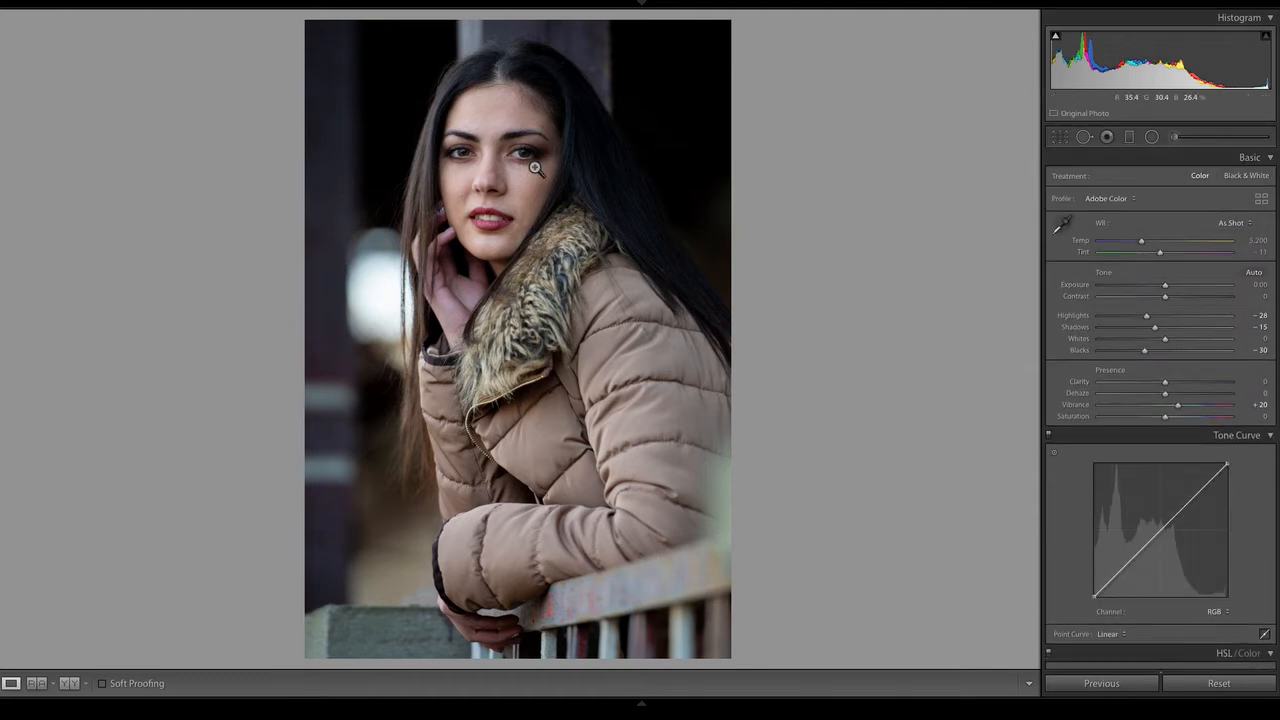
pyautogui.click(490, 172)
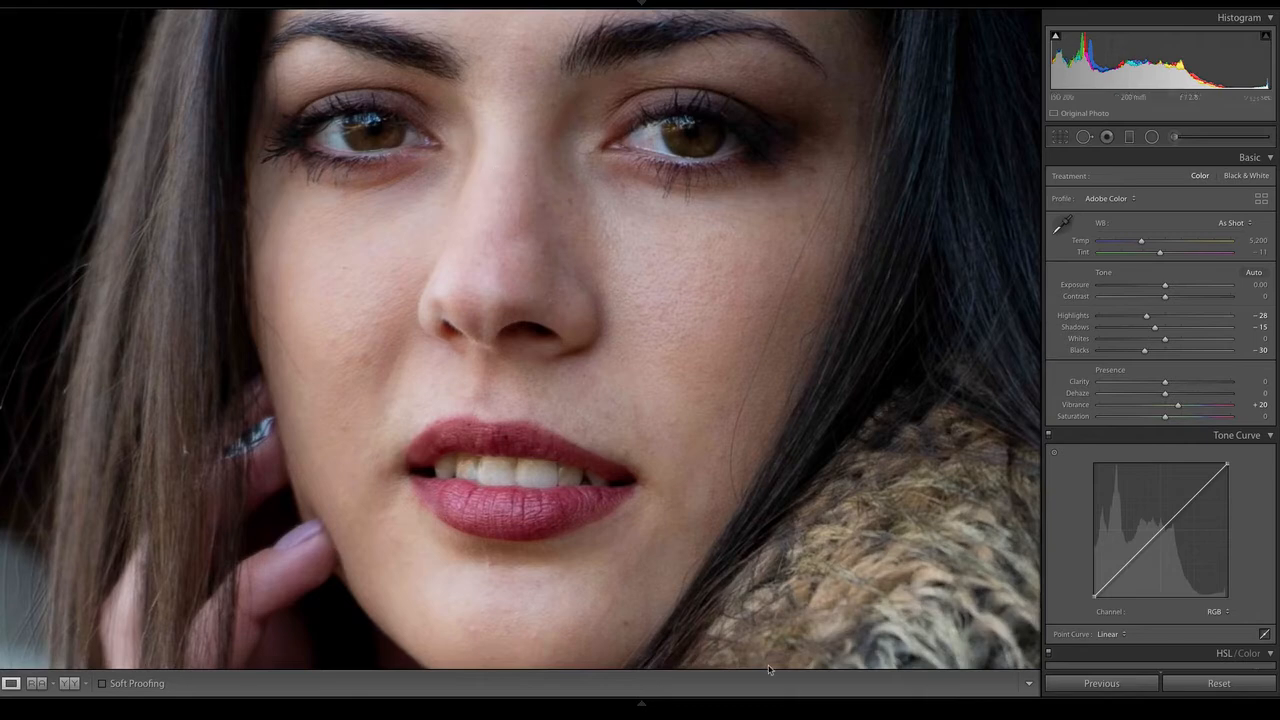
pyautogui.click(626, 288)
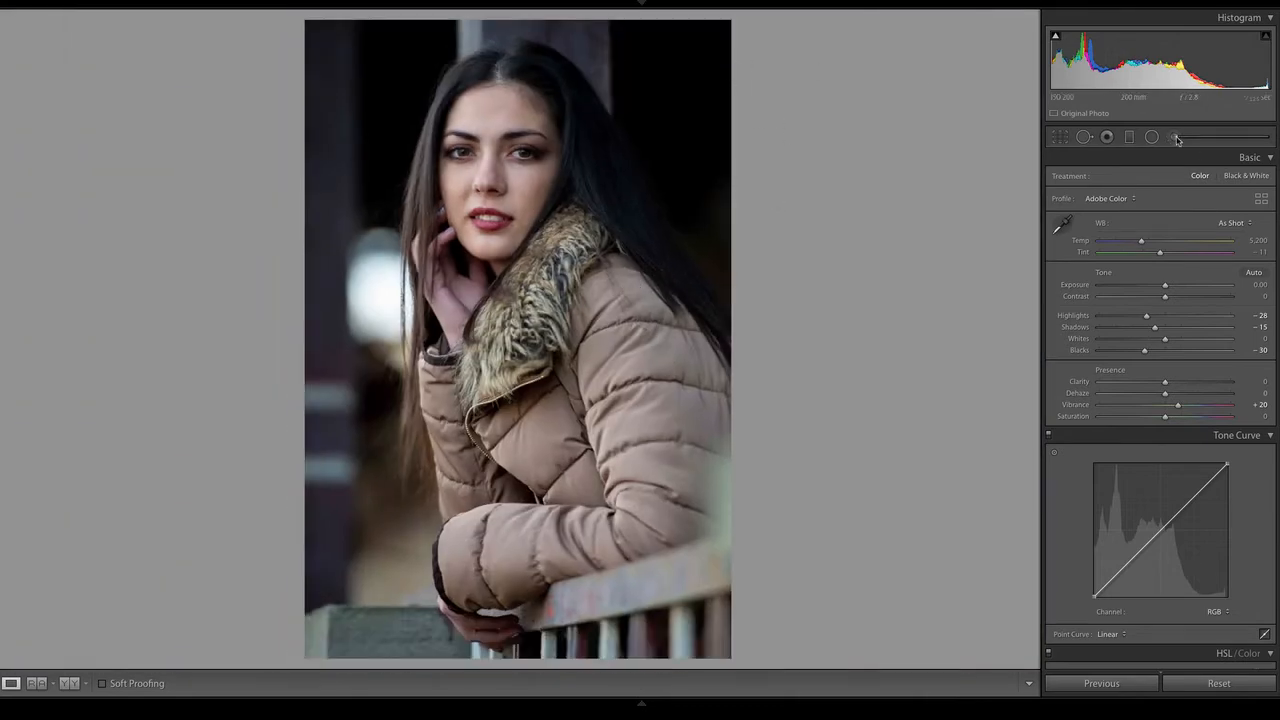
# Start a new Adjustment Brush mask for the woman's face using the Soften Skin effect preset
pyautogui.click(1176, 138)
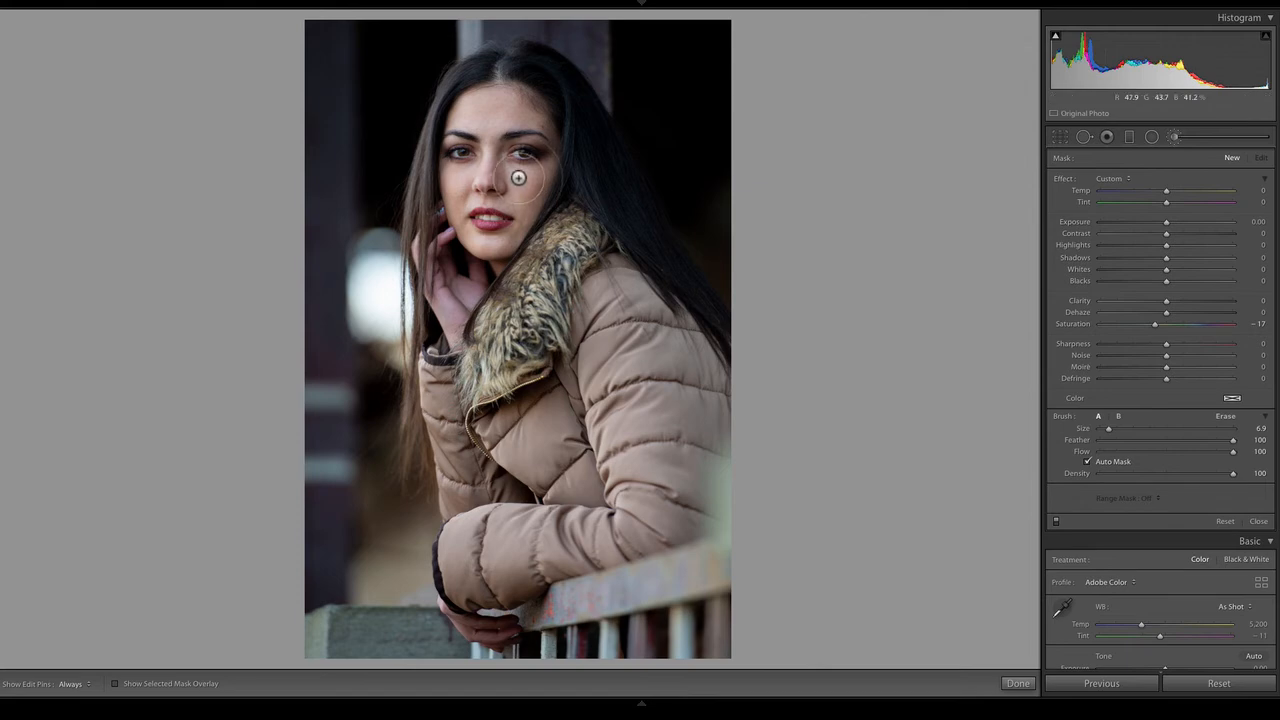
pyautogui.press('z')
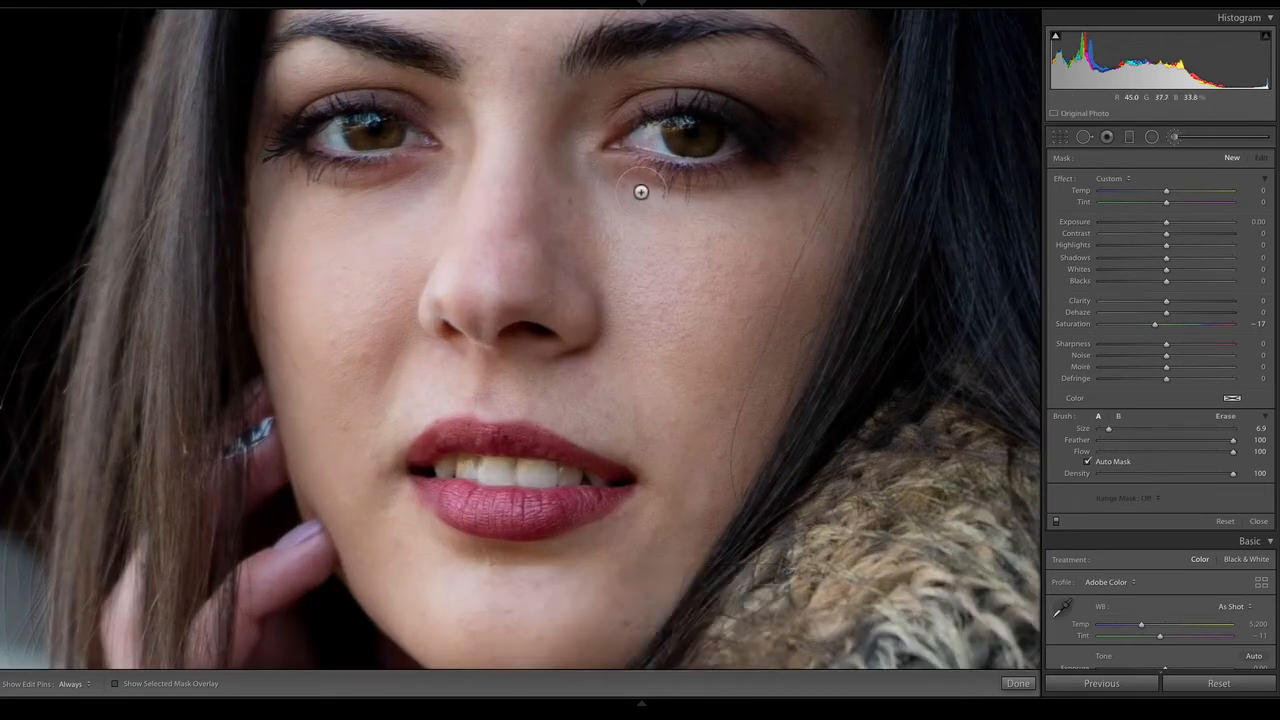
pyautogui.press('space')
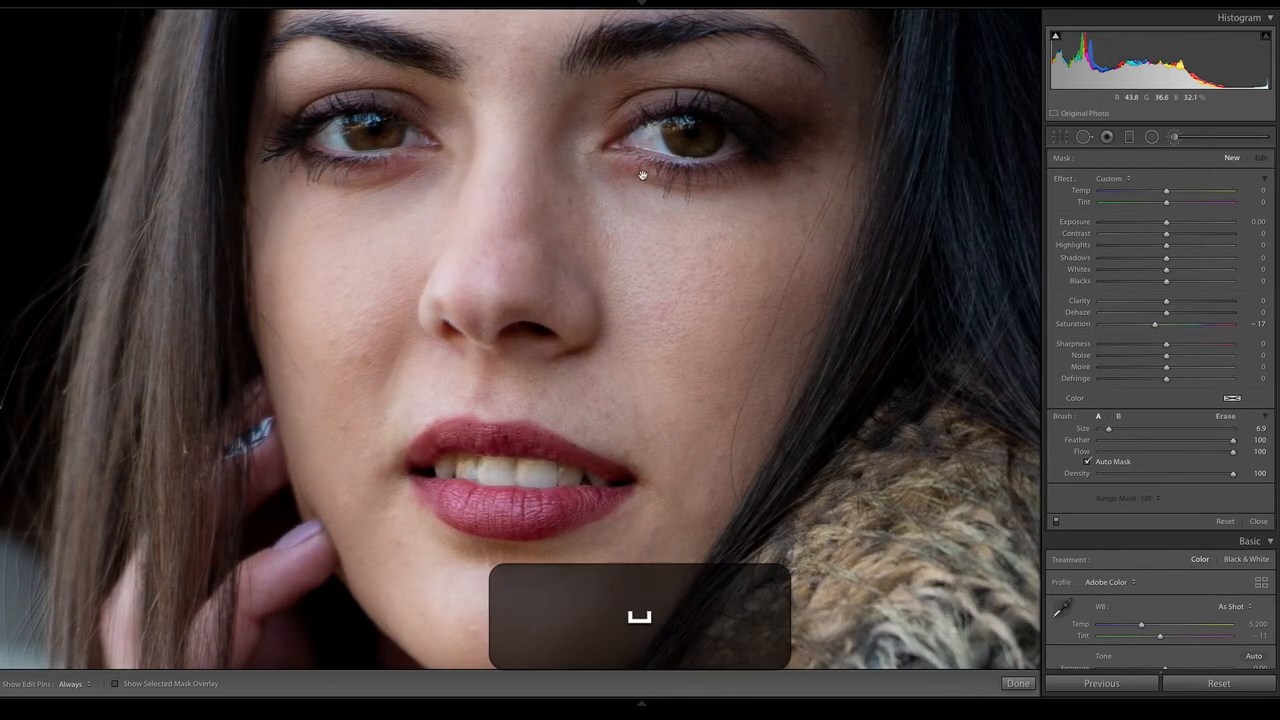
pyautogui.moveTo(642, 175)
pyautogui.mouseDown()
pyautogui.moveTo(635, 352)
pyautogui.moveTo(663, 97)
pyautogui.moveTo(675, 165)
pyautogui.moveTo(669, 126)
pyautogui.moveTo(625, 82)
pyautogui.moveTo(586, 114)
pyautogui.moveTo(686, 126)
pyautogui.moveTo(614, 120)
pyautogui.moveTo(577, 153)
pyautogui.mouseUp()
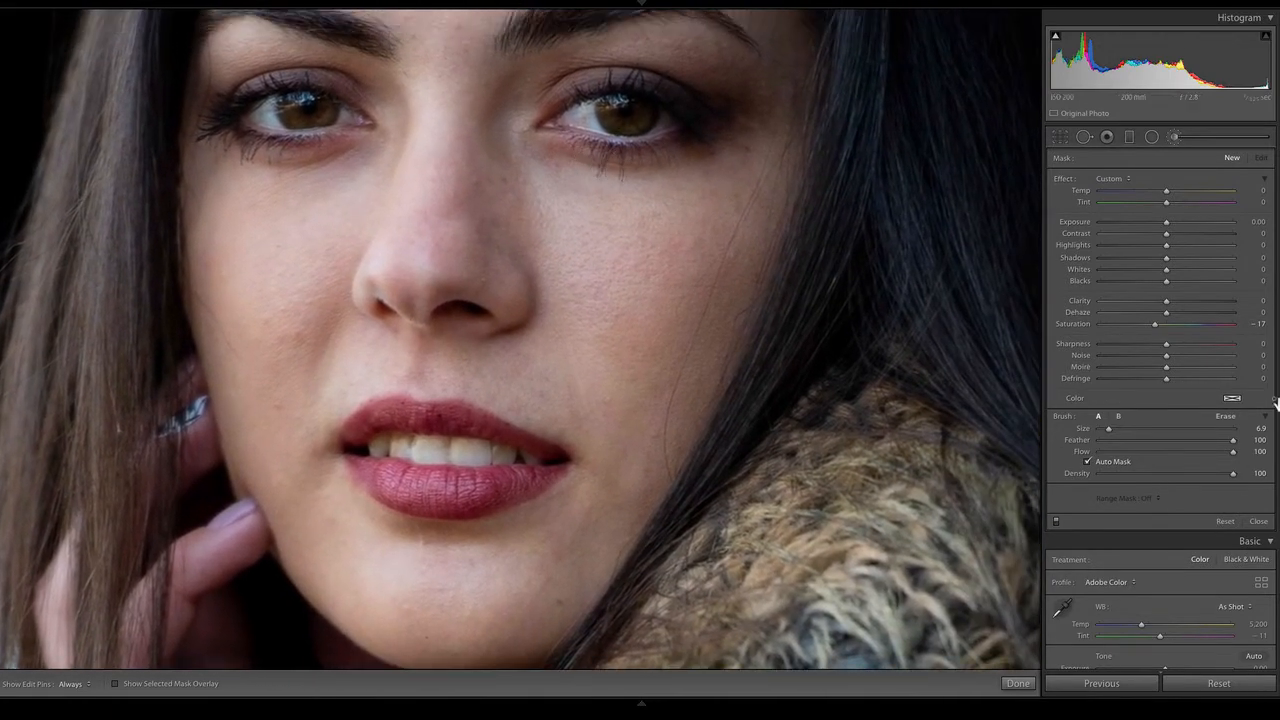
pyautogui.click(1123, 179)
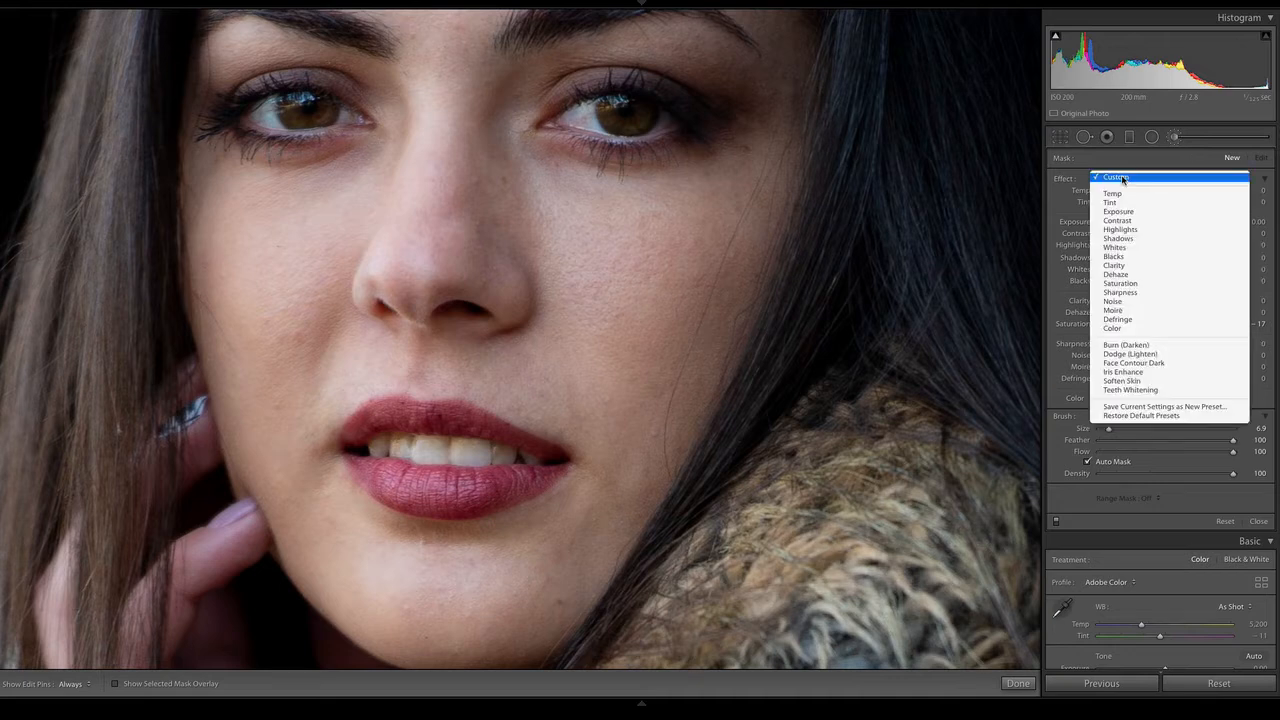
pyautogui.click(1123, 382)
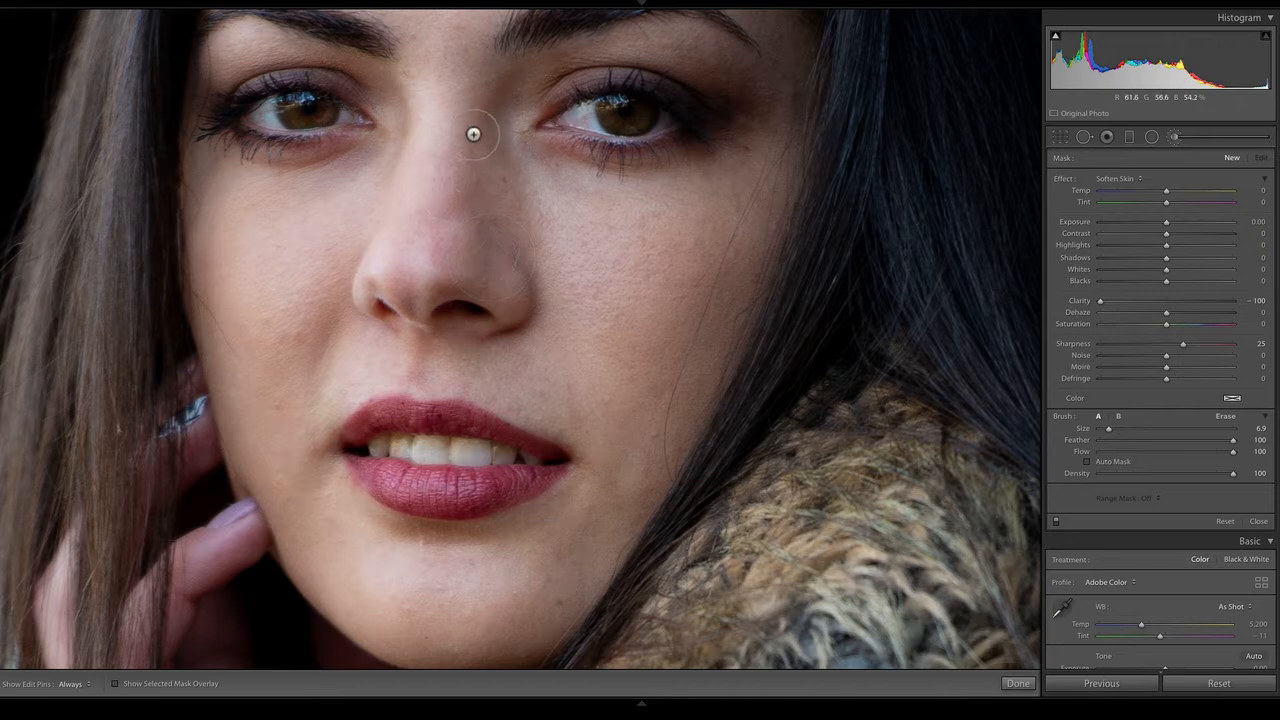
# Set the brush size to 14.8 and paint skin softening from beside the nose across the cheek, with the mask overlay shown and then hidden
pyautogui.moveTo(1108, 428); pyautogui.dragTo(1120, 428)
pyautogui.click(114, 684)
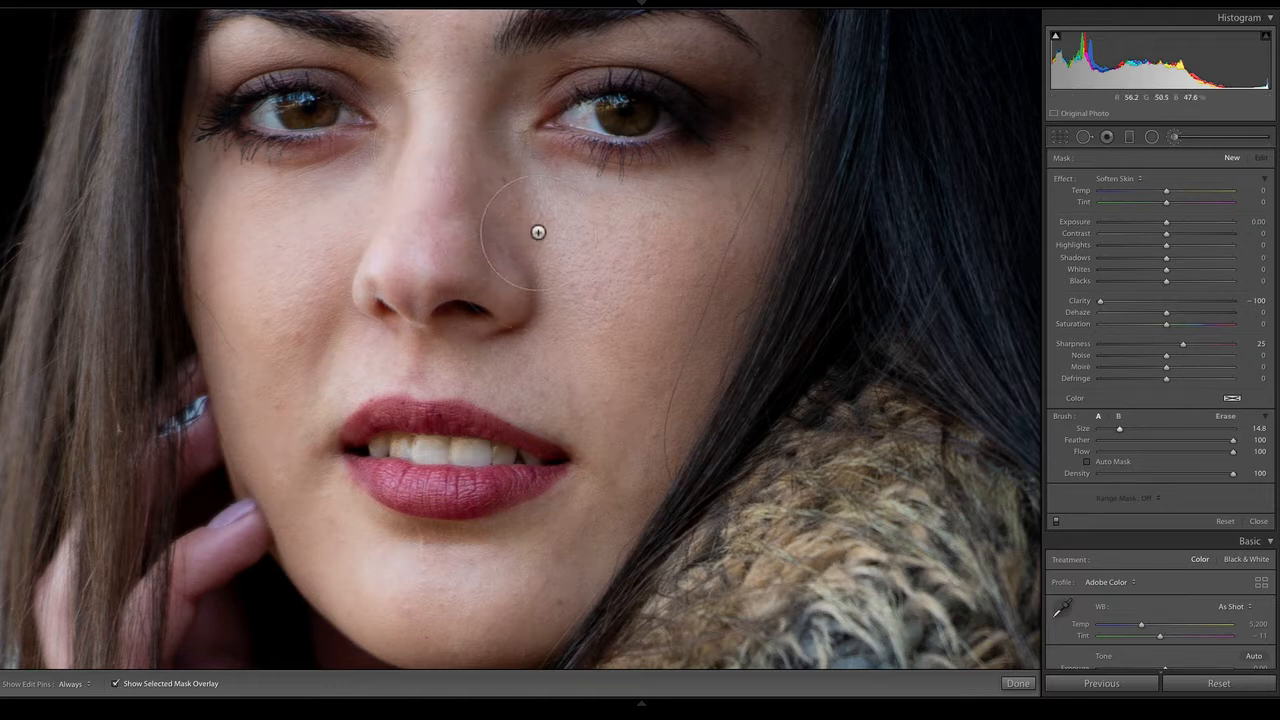
pyautogui.moveTo(545, 238)
pyautogui.mouseDown()
pyautogui.moveTo(709, 243)
pyautogui.moveTo(620, 370)
pyautogui.moveTo(580, 295)
pyautogui.moveTo(571, 237)
pyautogui.moveTo(694, 251)
pyautogui.moveTo(634, 369)
pyautogui.moveTo(716, 314)
pyautogui.mouseUp()
pyautogui.press('o')
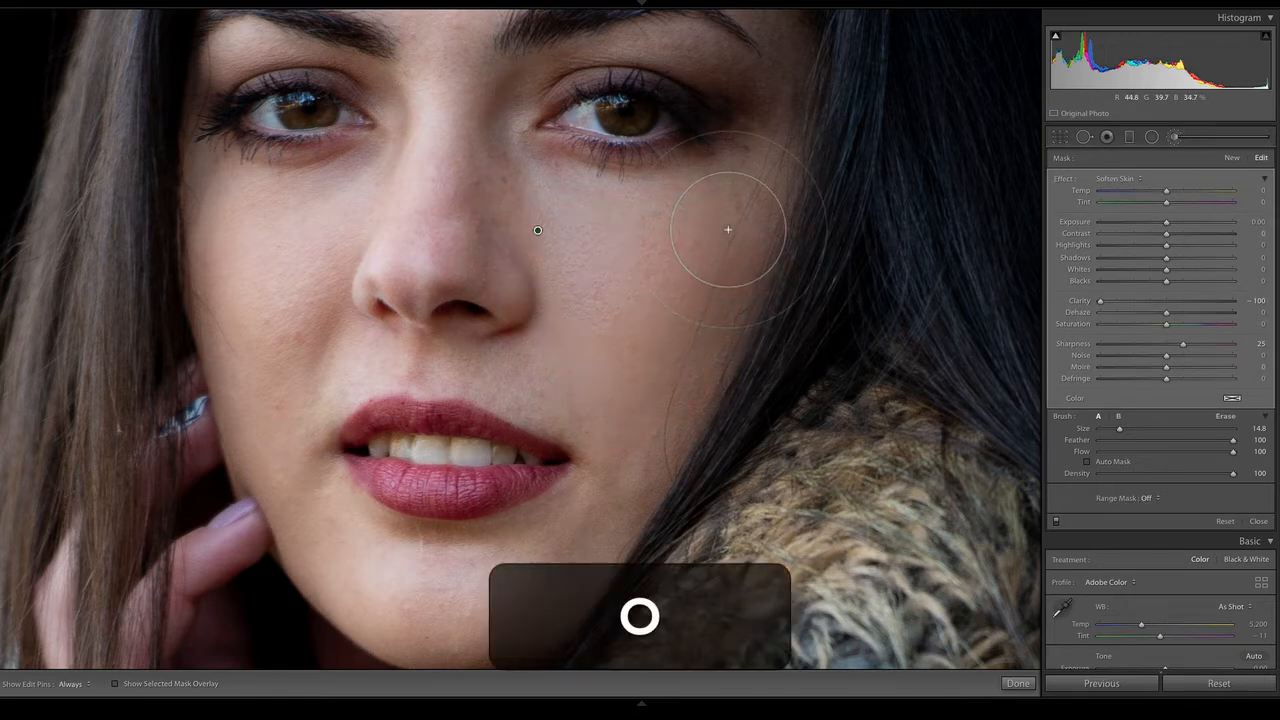
# Continue painting the skin softening over both cheeks, the chin and the nose
pyautogui.moveTo(314, 240)
pyautogui.mouseDown()
pyautogui.moveTo(270, 383)
pyautogui.moveTo(266, 300)
pyautogui.moveTo(241, 226)
pyautogui.moveTo(268, 289)
pyautogui.moveTo(261, 329)
pyautogui.moveTo(429, 186)
pyautogui.moveTo(451, 259)
pyautogui.moveTo(450, 133)
pyautogui.moveTo(474, 187)
pyautogui.moveTo(577, 283)
pyautogui.mouseUp()
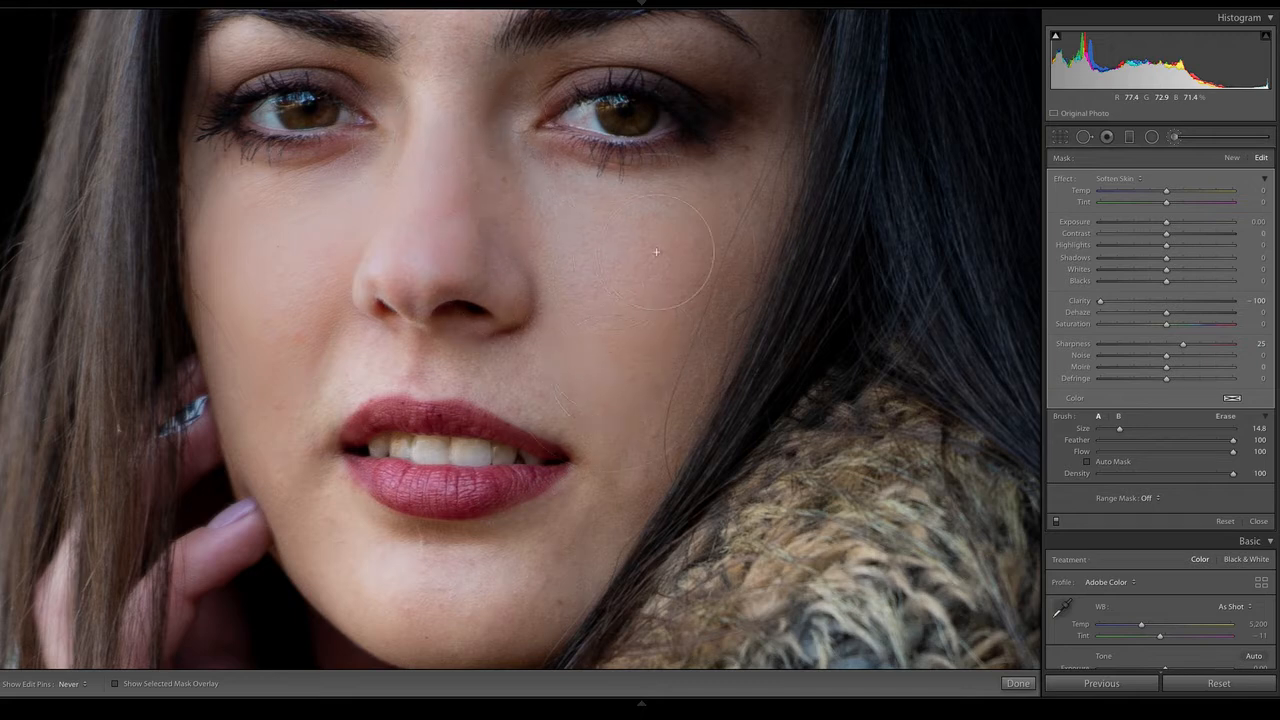
pyautogui.moveTo(656, 252)
pyautogui.mouseDown()
pyautogui.moveTo(620, 457)
pyautogui.moveTo(709, 292)
pyautogui.moveTo(727, 222)
pyautogui.mouseUp()
pyautogui.moveTo(418, 597)
pyautogui.mouseDown()
pyautogui.moveTo(512, 577)
pyautogui.moveTo(572, 527)
pyautogui.moveTo(496, 597)
pyautogui.moveTo(404, 579)
pyautogui.moveTo(349, 538)
pyautogui.moveTo(306, 468)
pyautogui.moveTo(276, 280)
pyautogui.mouseUp()
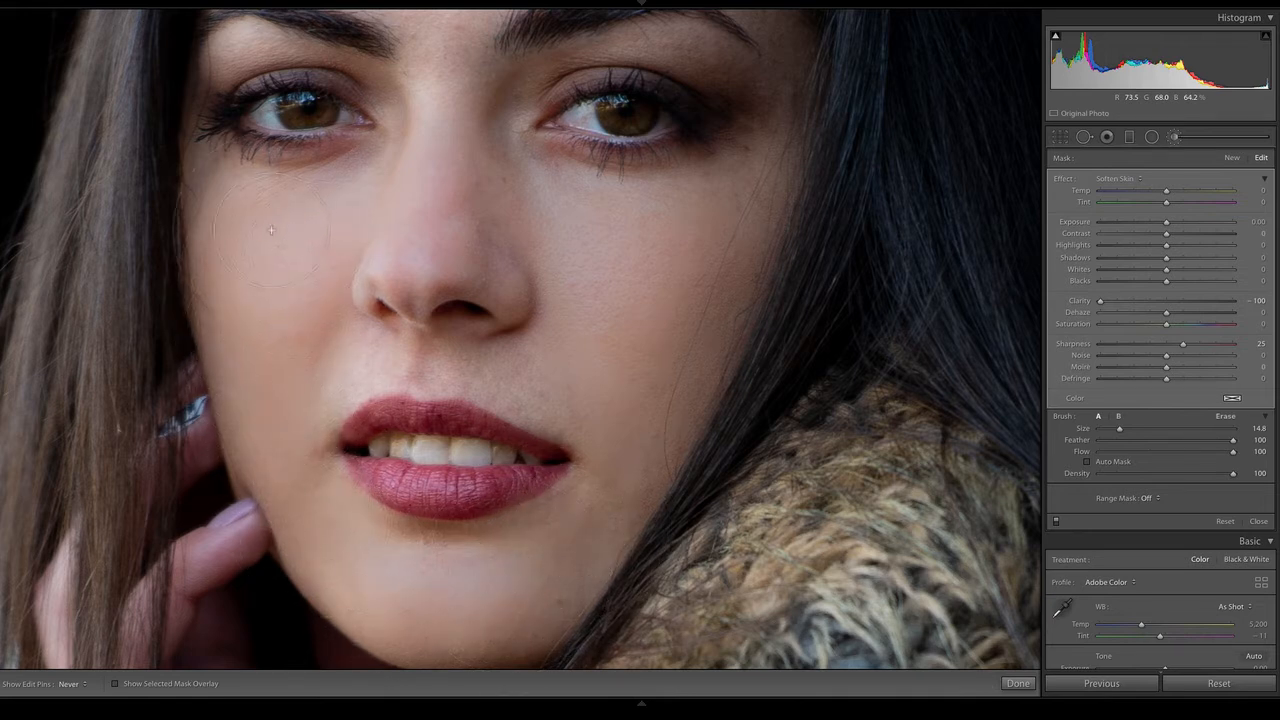
pyautogui.moveTo(271, 230)
pyautogui.mouseDown()
pyautogui.moveTo(247, 238)
pyautogui.moveTo(451, 214)
pyautogui.moveTo(563, 283)
pyautogui.moveTo(466, 214)
pyautogui.moveTo(465, 225)
pyautogui.mouseUp()
# Soften the skin around the nose bridge and eyebrows at brush size 7.4, and across the forehead at size 10.6
pyautogui.moveTo(1119, 429); pyautogui.dragTo(1108, 430)
pyautogui.press('h')
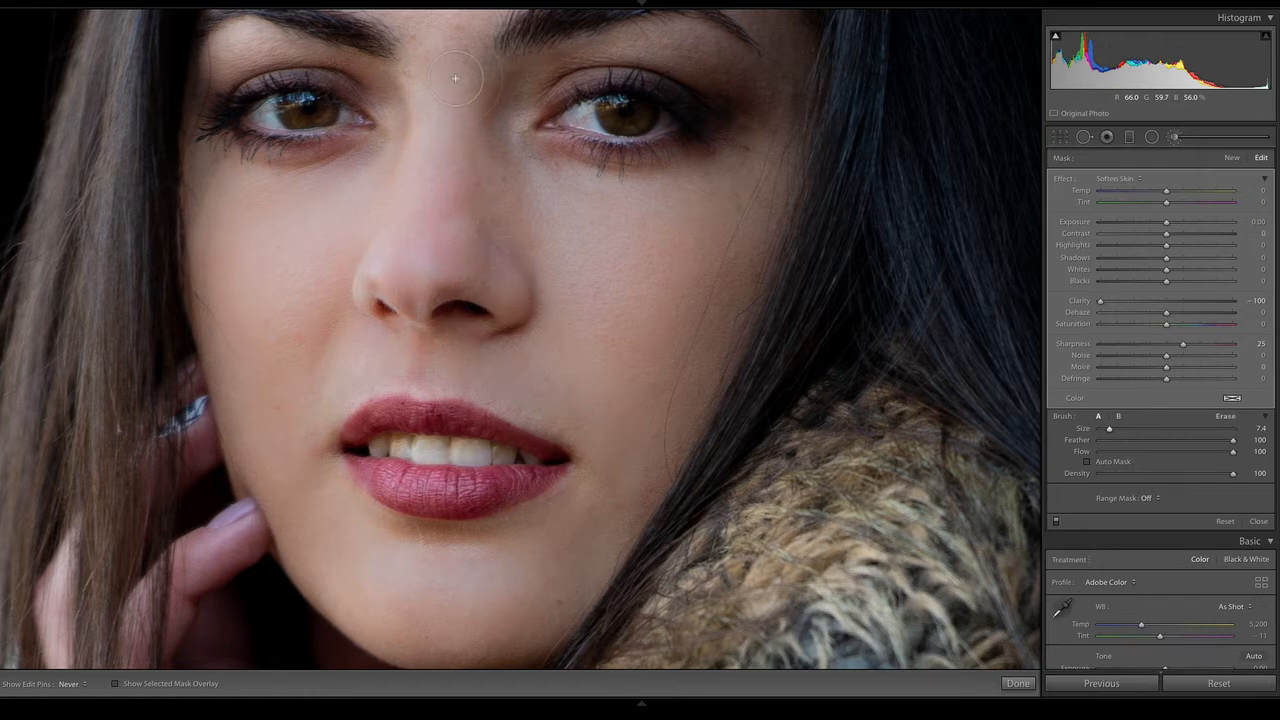
pyautogui.press('space')
pyautogui.moveTo(530, 137); pyautogui.dragTo(597, 374)
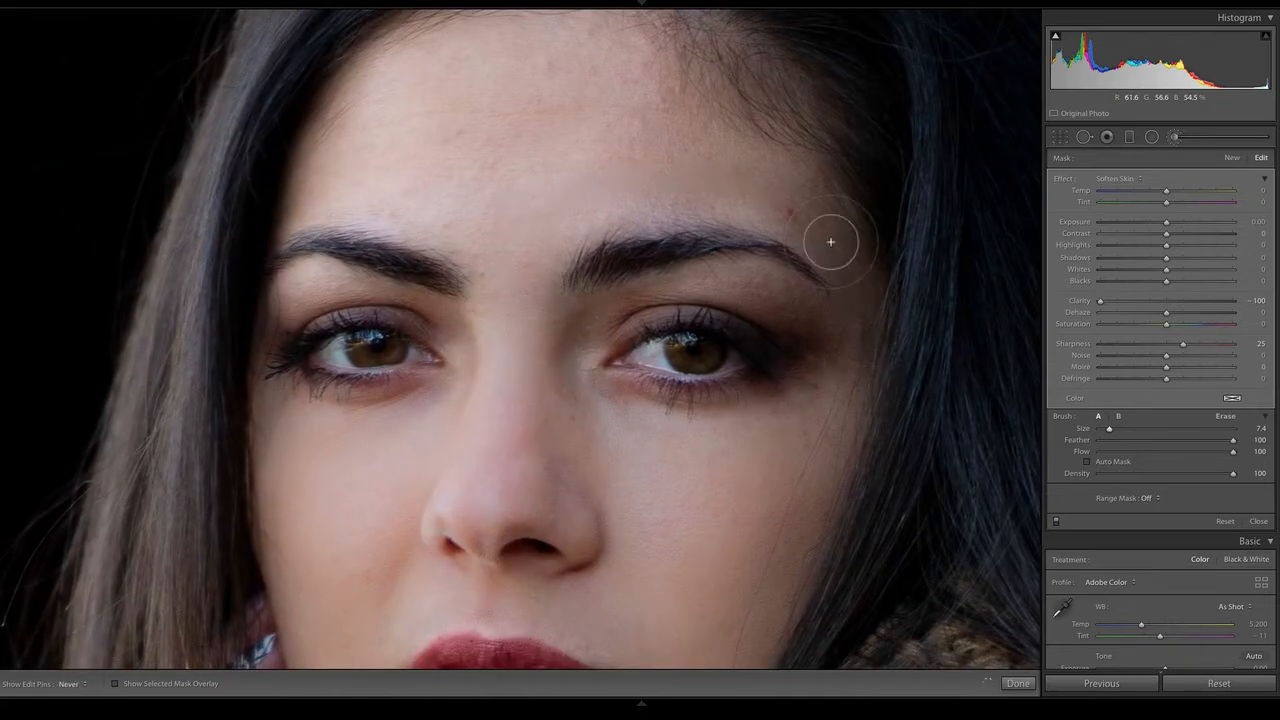
pyautogui.press('h')
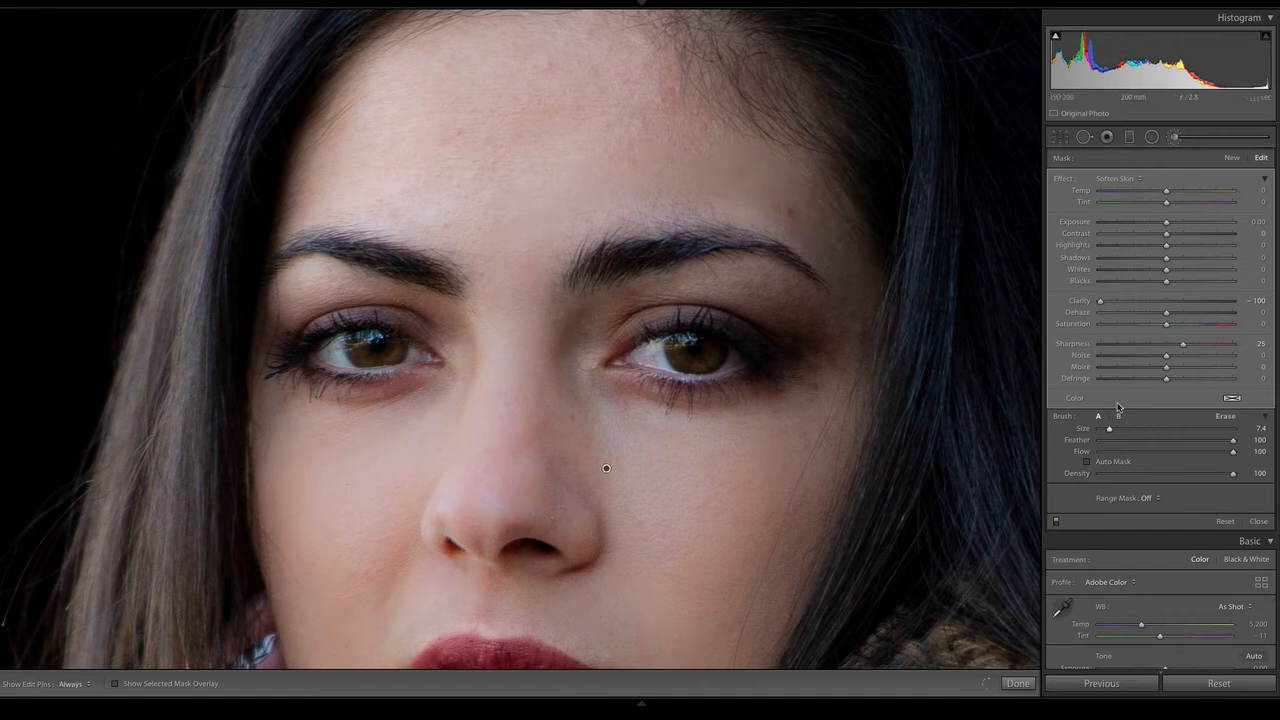
pyautogui.moveTo(1108, 426); pyautogui.dragTo(1114, 428)
pyautogui.press('h')
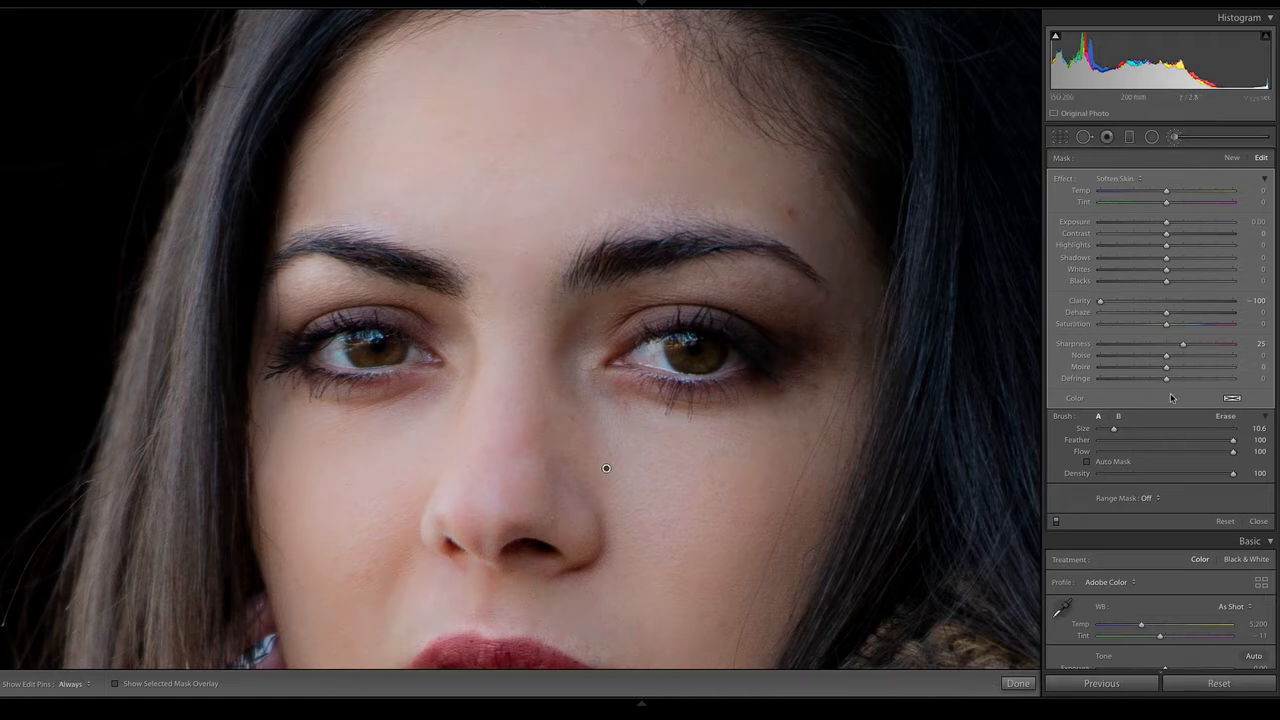
# Set the brush size to 4.2 and paint skin softening around both eyes and over the eyelids
pyautogui.moveTo(1113, 429); pyautogui.dragTo(1103, 431)
pyautogui.press('h')
pyautogui.moveTo(846, 353)
pyautogui.mouseDown()
pyautogui.moveTo(749, 301)
pyautogui.moveTo(692, 302)
pyautogui.moveTo(804, 319)
pyautogui.mouseUp()
pyautogui.press('h')
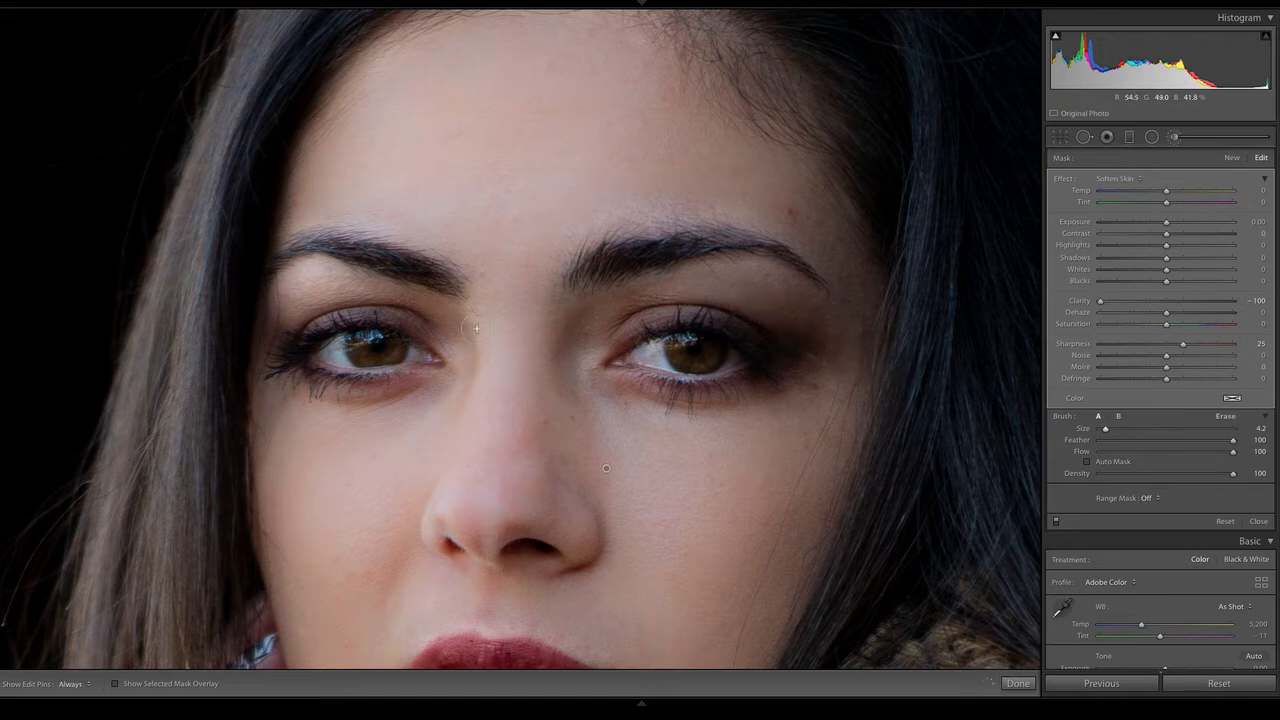
pyautogui.moveTo(479, 342)
pyautogui.mouseDown()
pyautogui.moveTo(357, 296)
pyautogui.moveTo(294, 325)
pyautogui.moveTo(317, 283)
pyautogui.moveTo(343, 283)
pyautogui.moveTo(299, 312)
pyautogui.moveTo(325, 293)
pyautogui.moveTo(367, 303)
pyautogui.mouseUp()
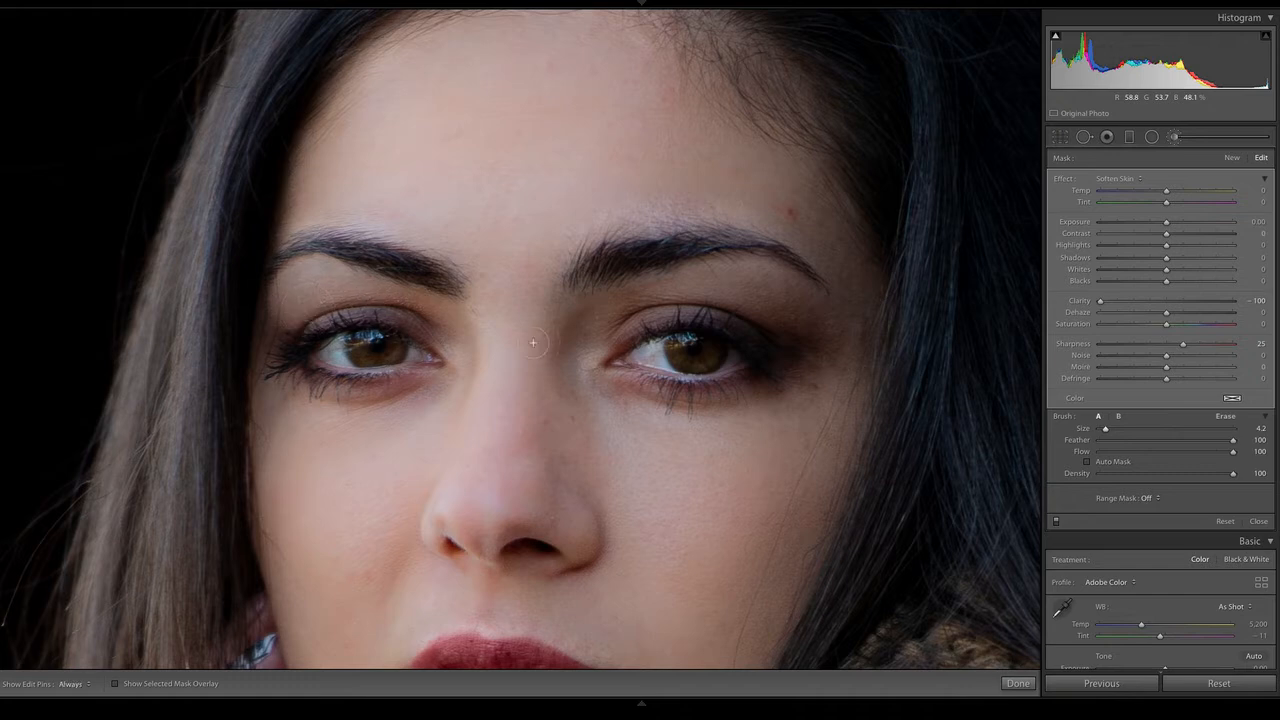
pyautogui.press('h')
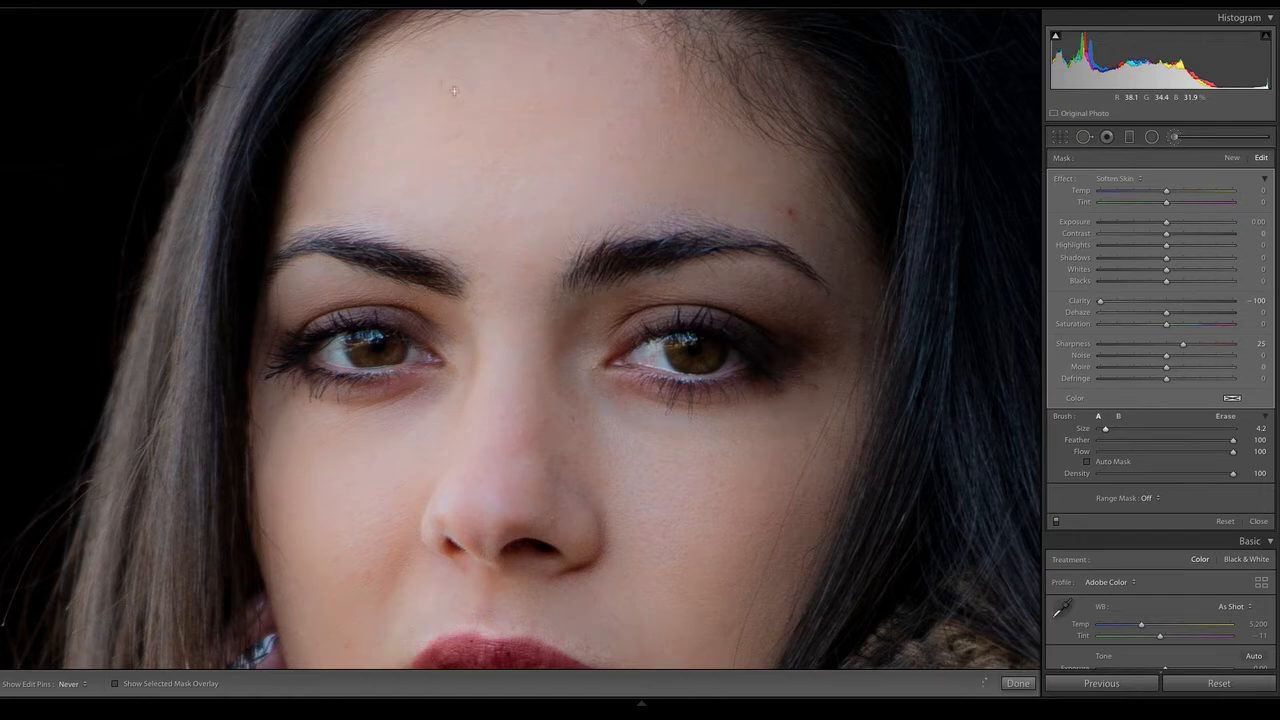
# Compare the whole portrait before and after the edits
pyautogui.press('z')
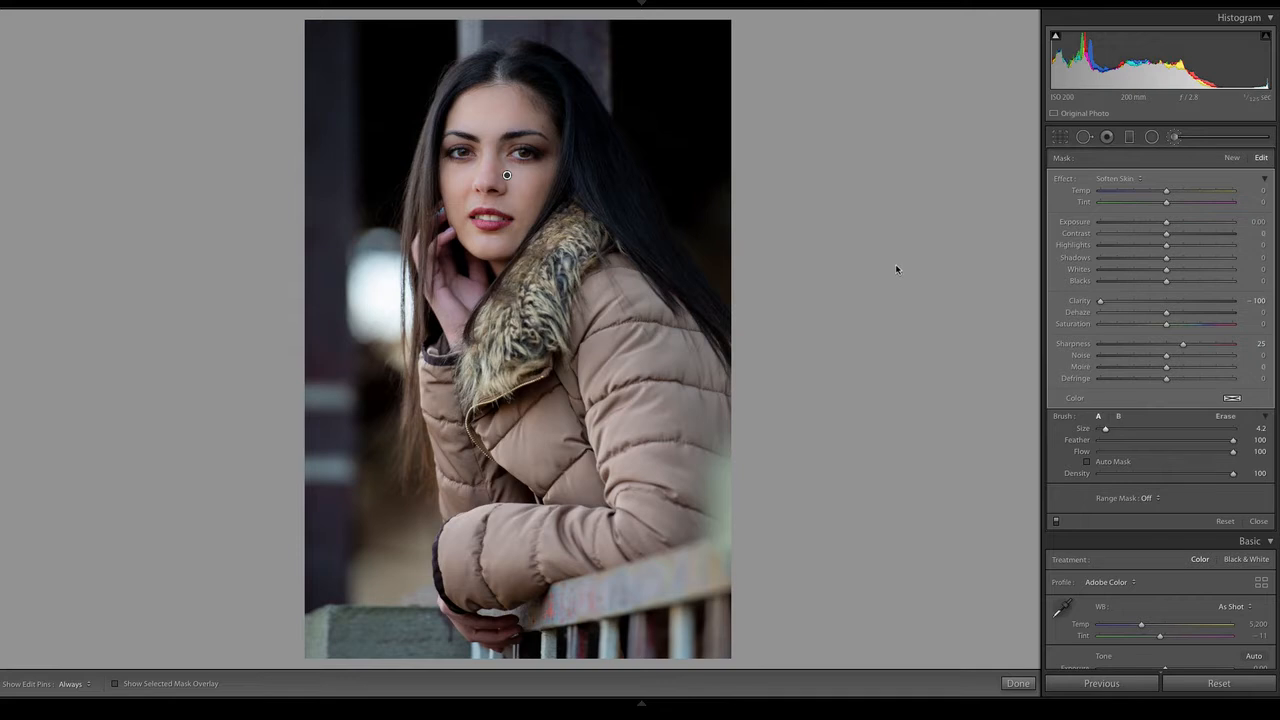
pyautogui.press('\\')
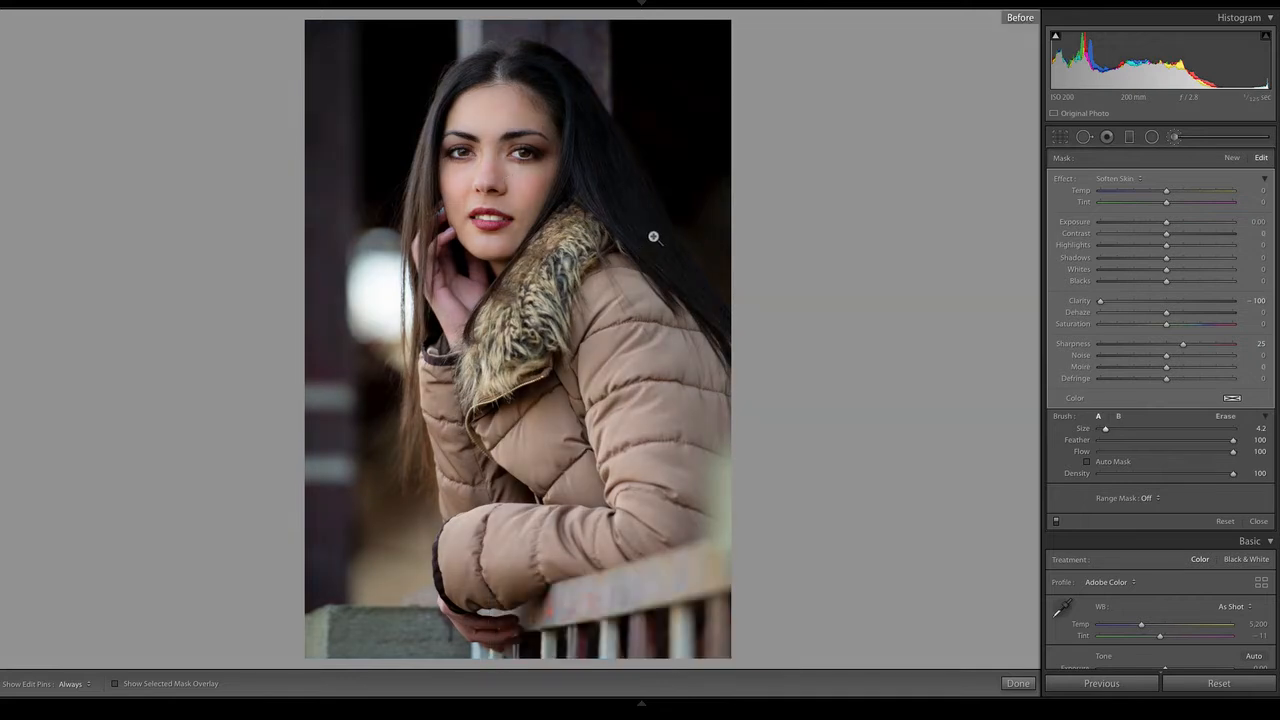
pyautogui.press('\\')
pyautogui.press('\\')
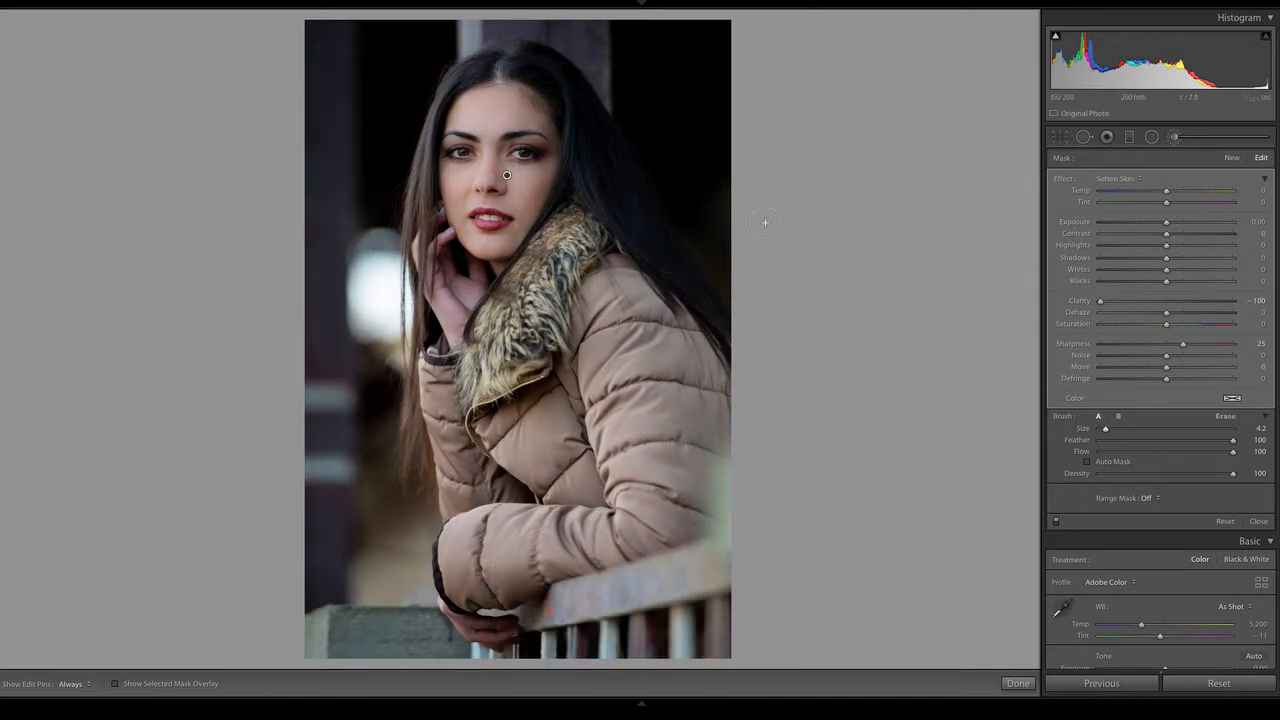
pyautogui.press('\\')
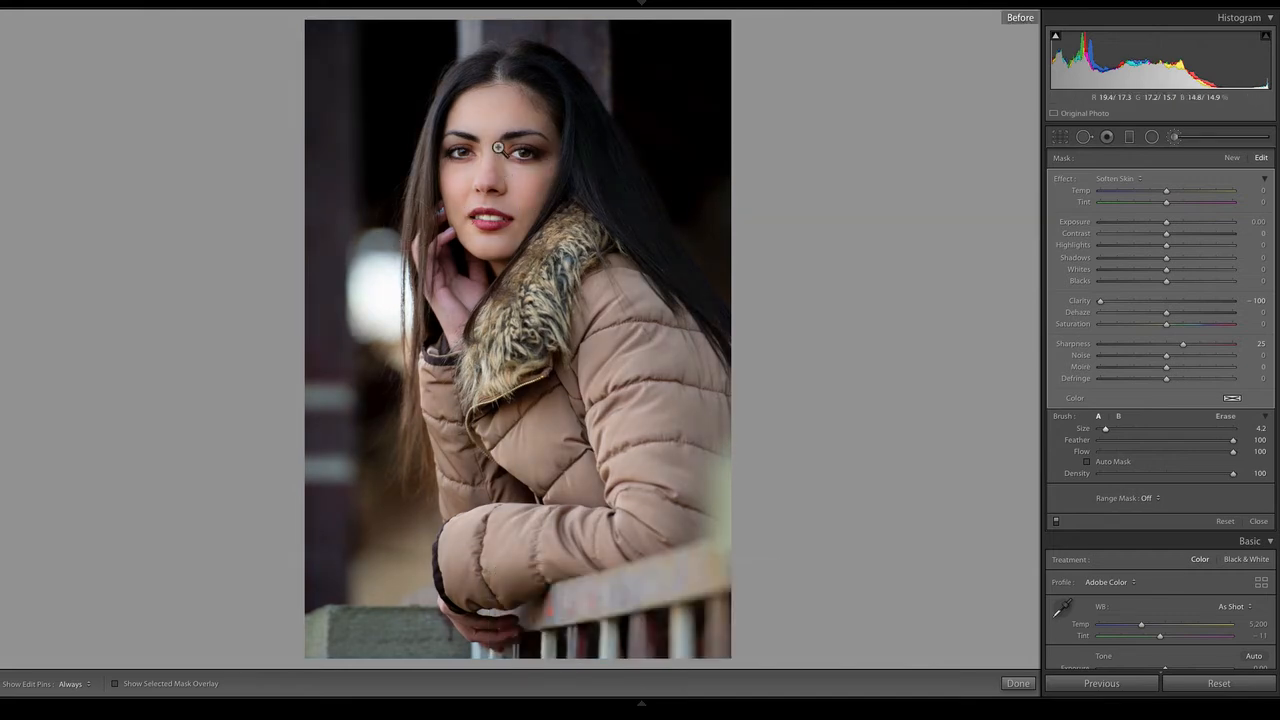
pyautogui.moveTo(641, 706)
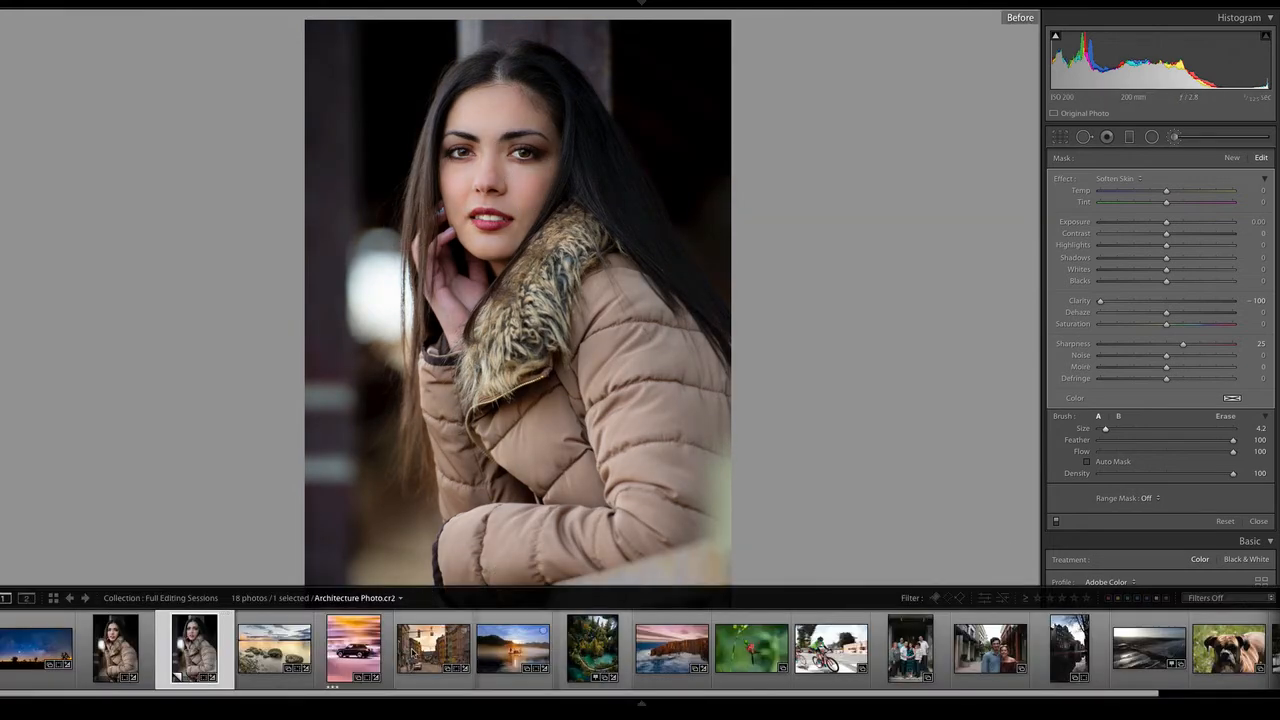
pyautogui.press('\\')
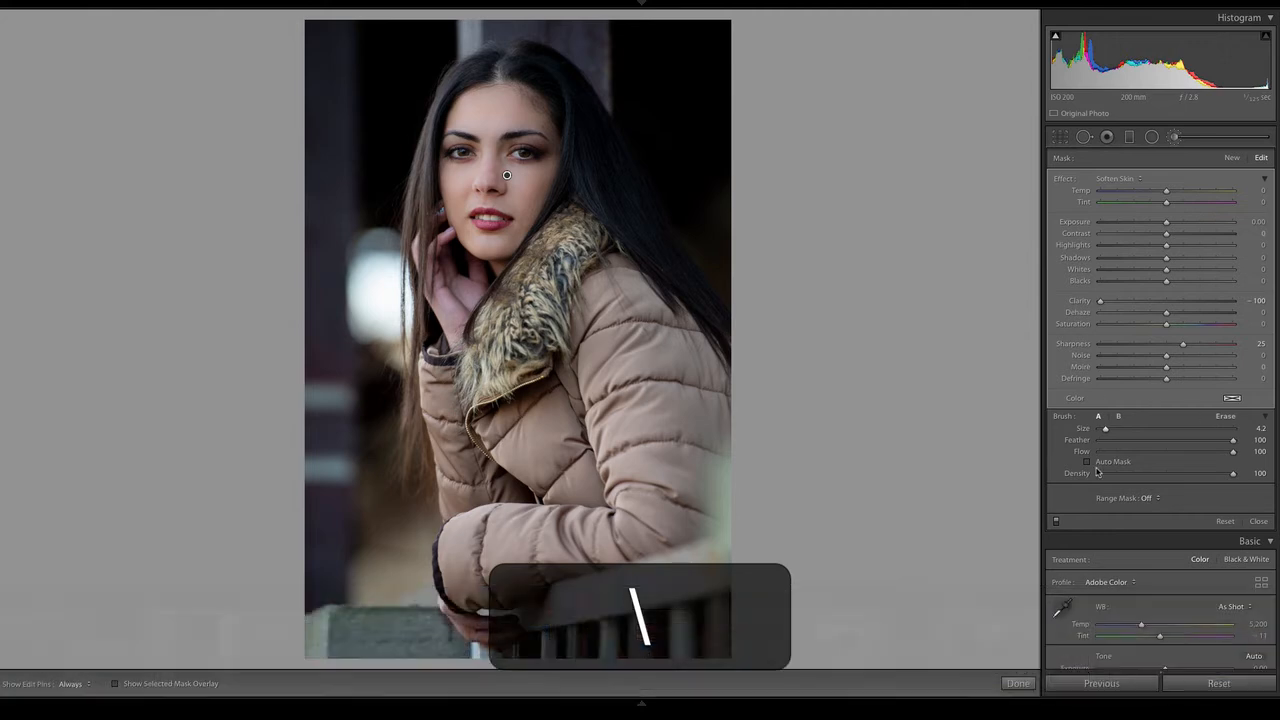
# Switch the Adjustment Brush effect off and on repeatedly to judge the skin softening on the full portrait
pyautogui.click(1057, 523)
pyautogui.click(1057, 523)
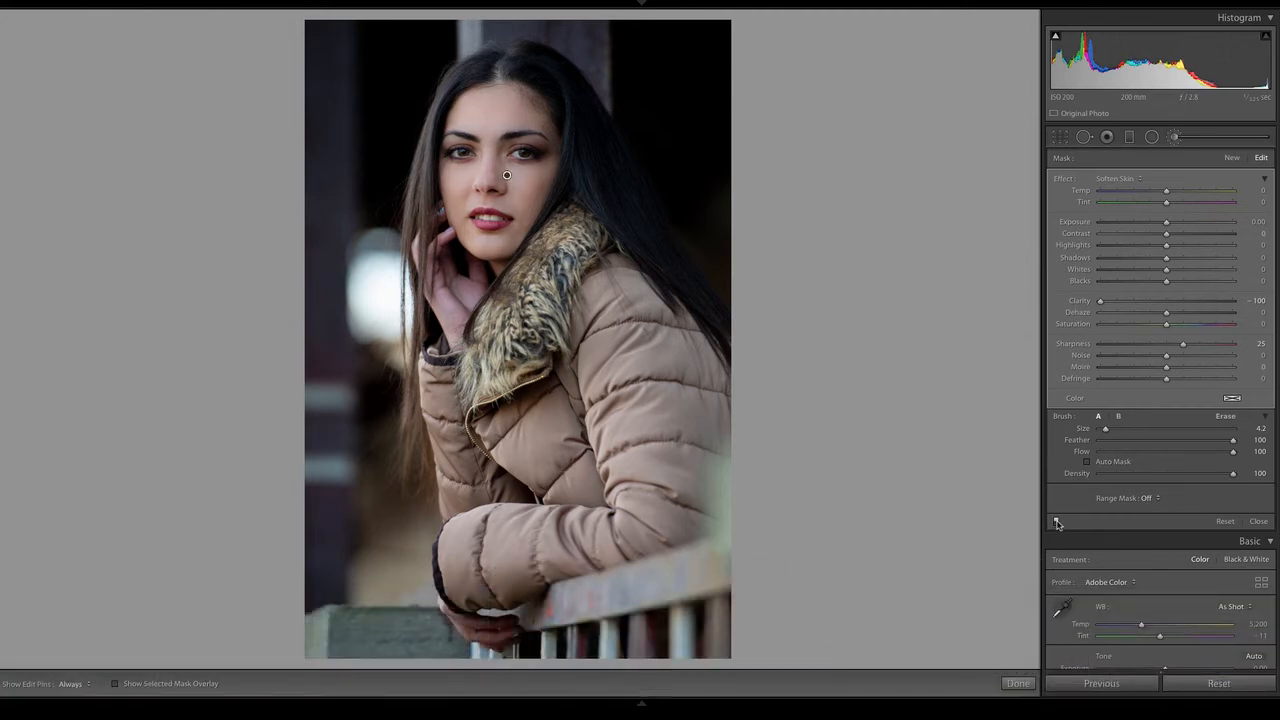
pyautogui.click(1057, 523)
pyautogui.click(1057, 522)
pyautogui.click(1057, 522)
# Compare the before and after versions of the woman's face up close
pyautogui.press('z')
pyautogui.press('space')
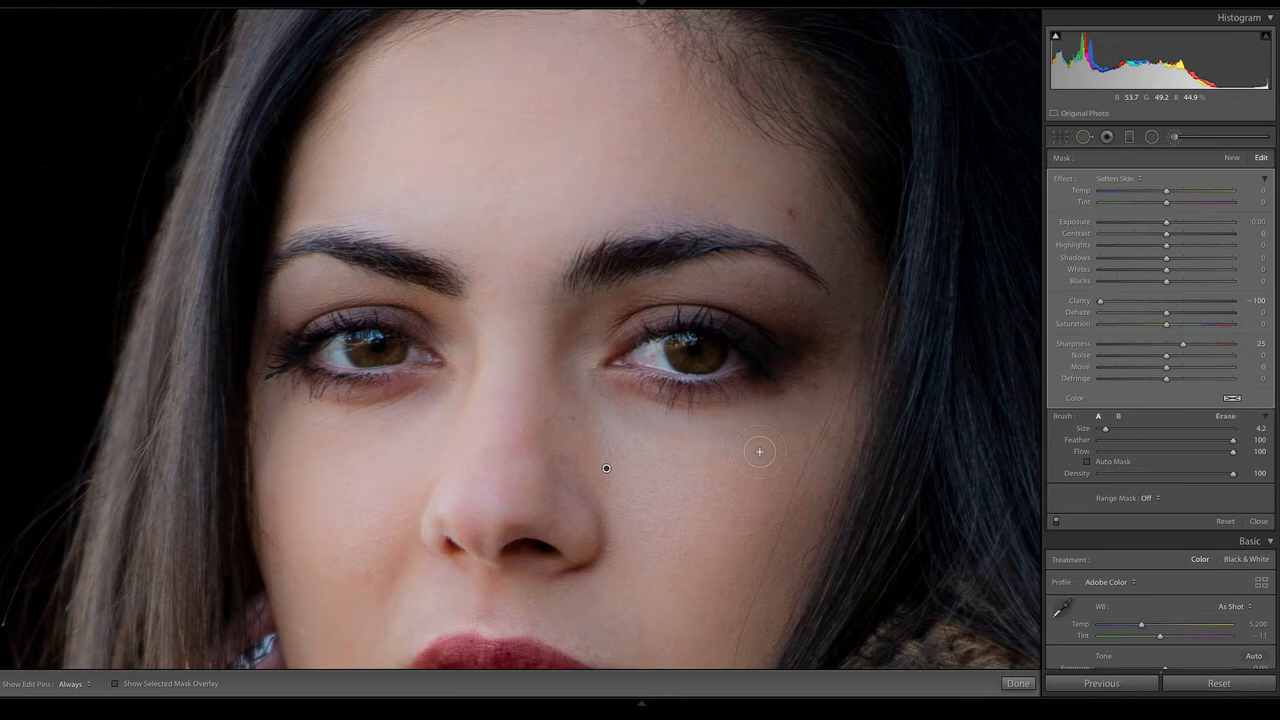
pyautogui.press('\\')
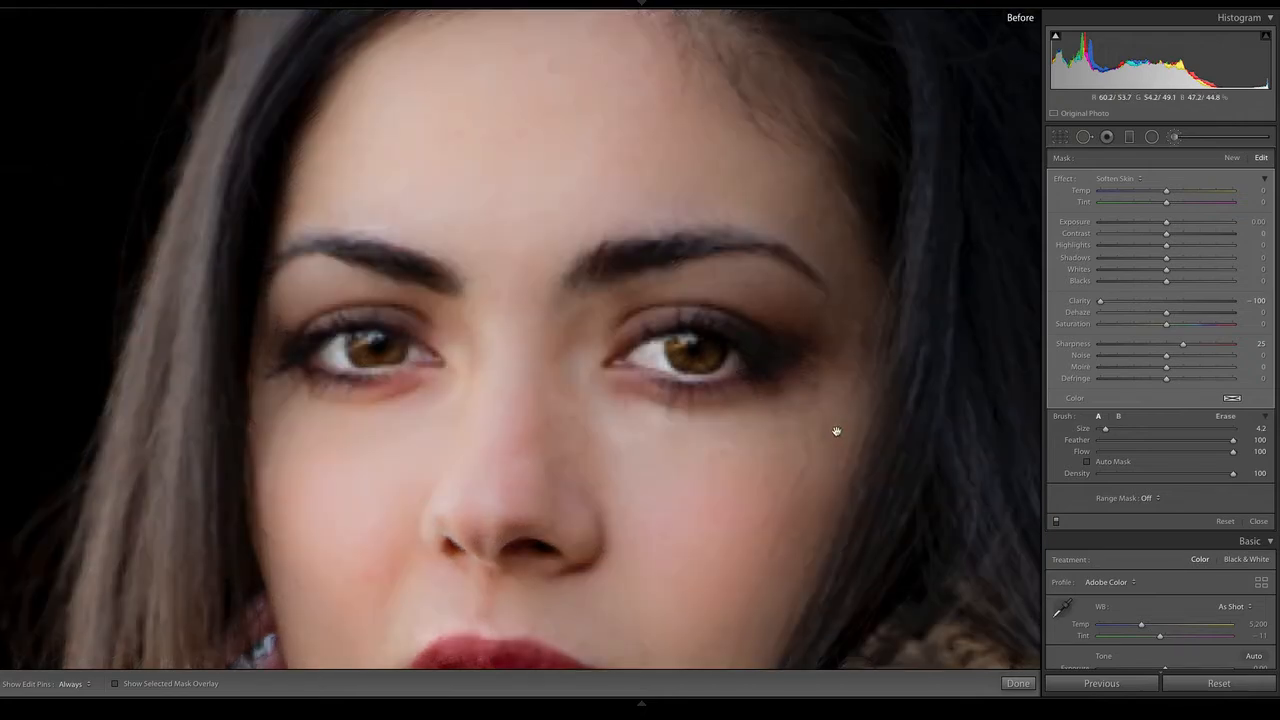
pyautogui.press('\\')
pyautogui.press('\\')
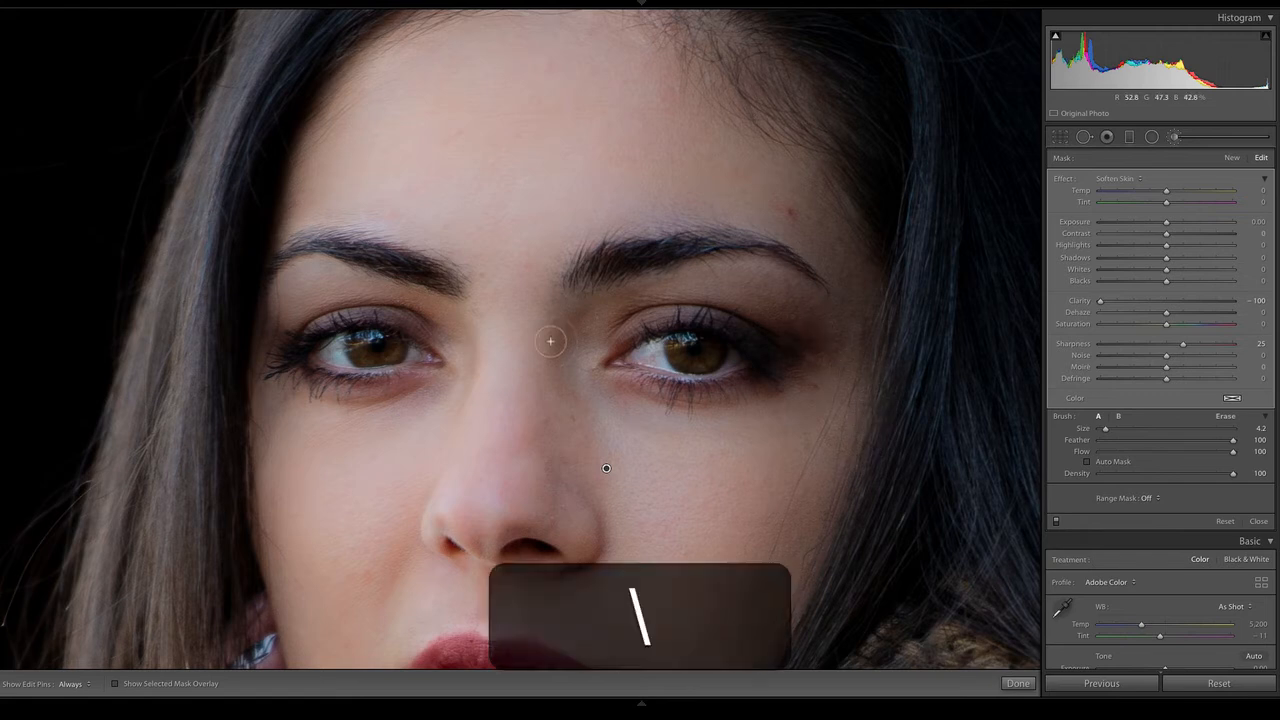
pyautogui.press('\\')
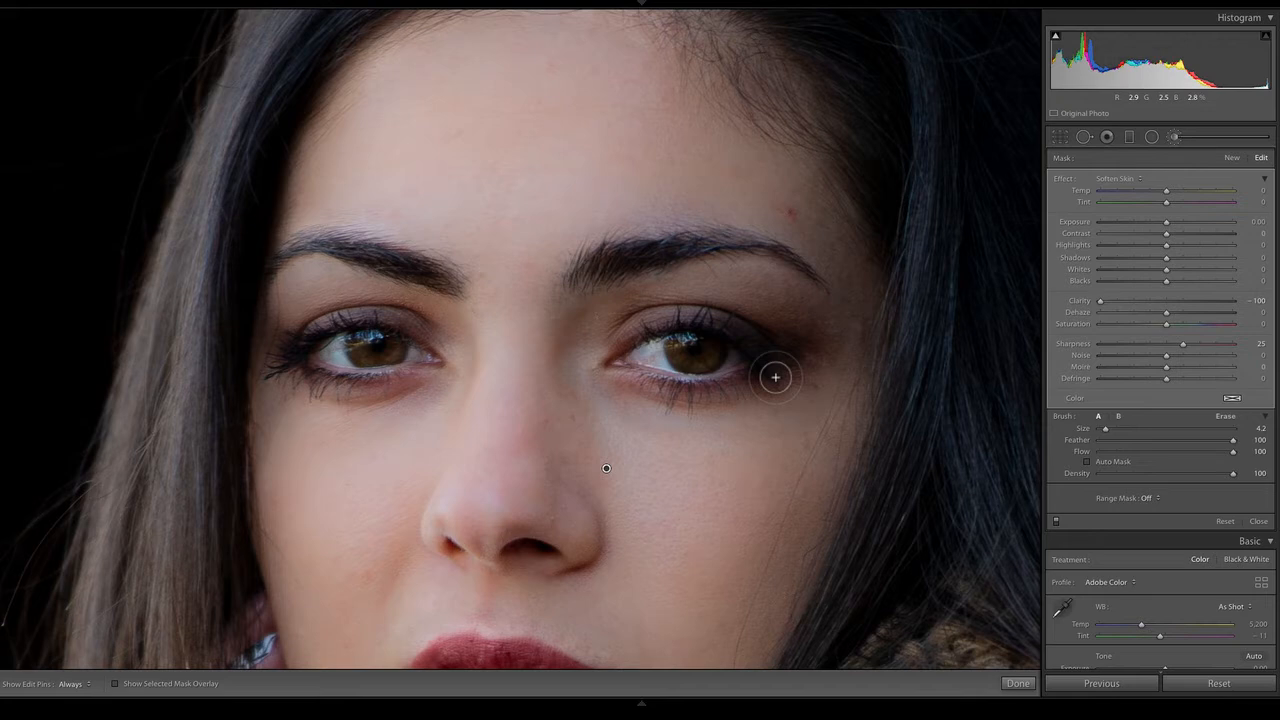
# Heal the red blemish above the outer eyebrow with Spot Removal, sampling from clean forehead skin near the hairline, and finish the correction
pyautogui.click(1085, 138)
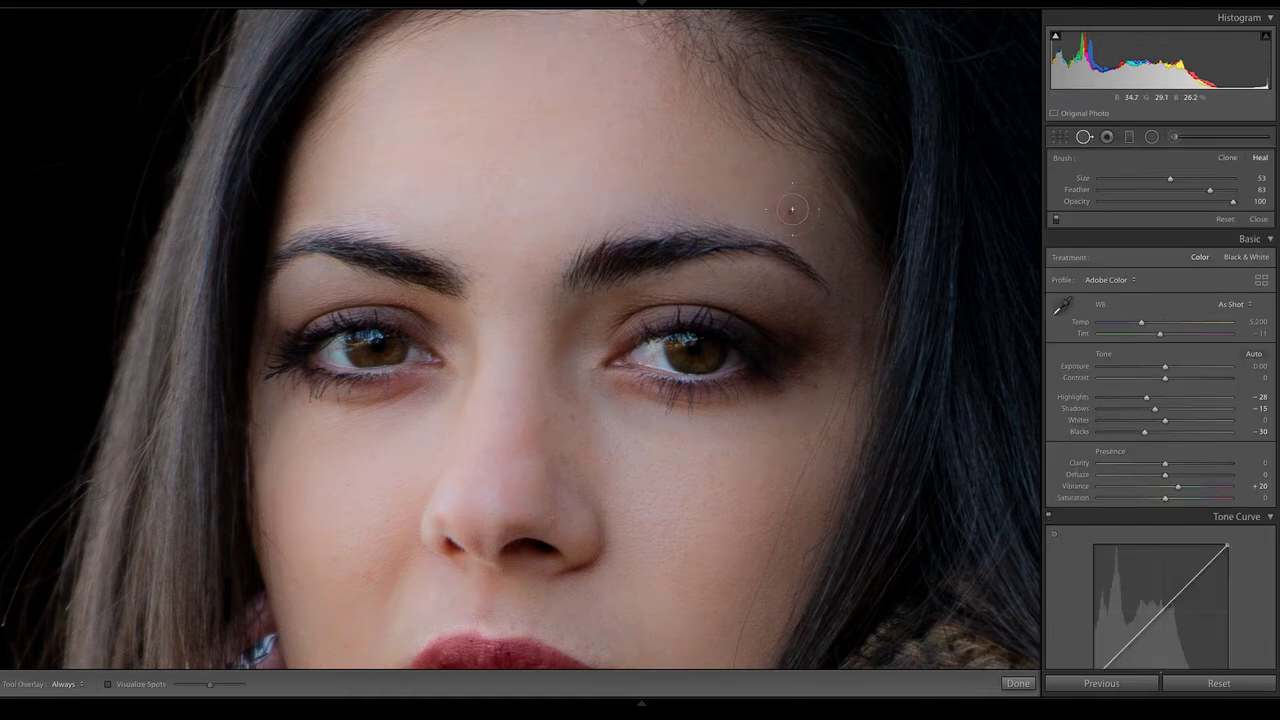
pyautogui.click(790, 213)
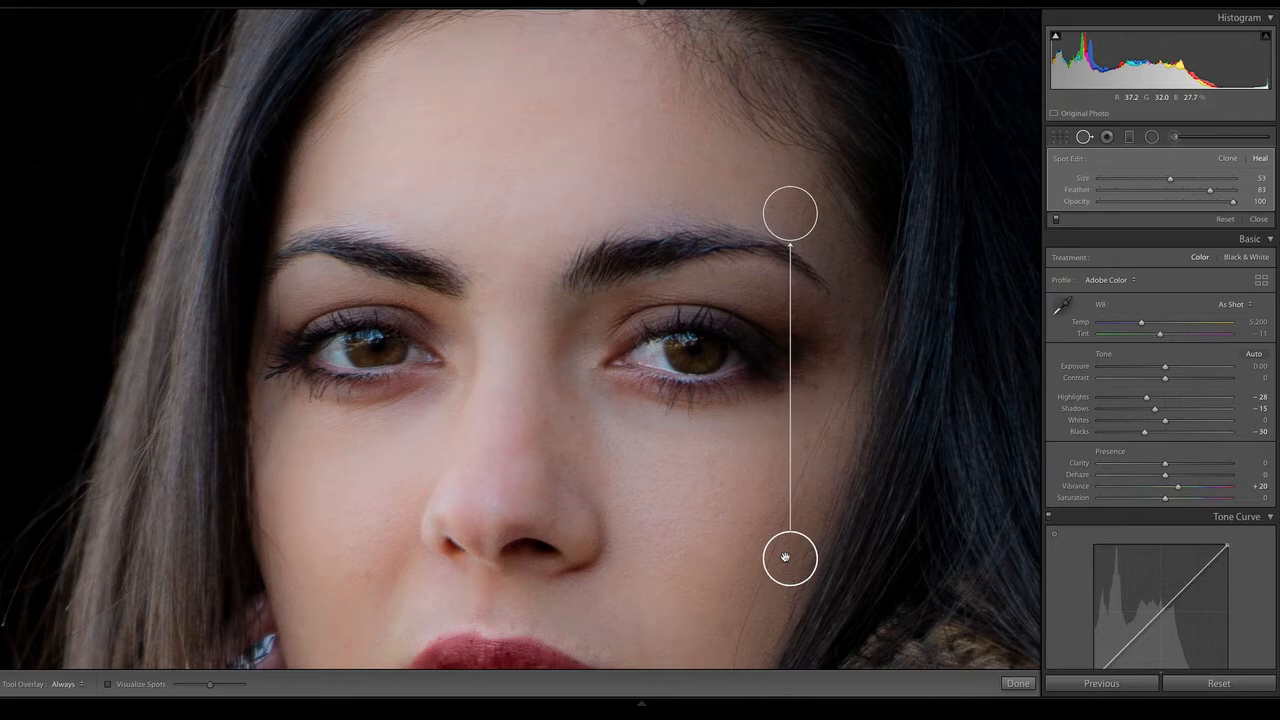
pyautogui.moveTo(785, 557)
pyautogui.mouseDown()
pyautogui.moveTo(718, 171)
pyautogui.moveTo(693, 125)
pyautogui.mouseUp()
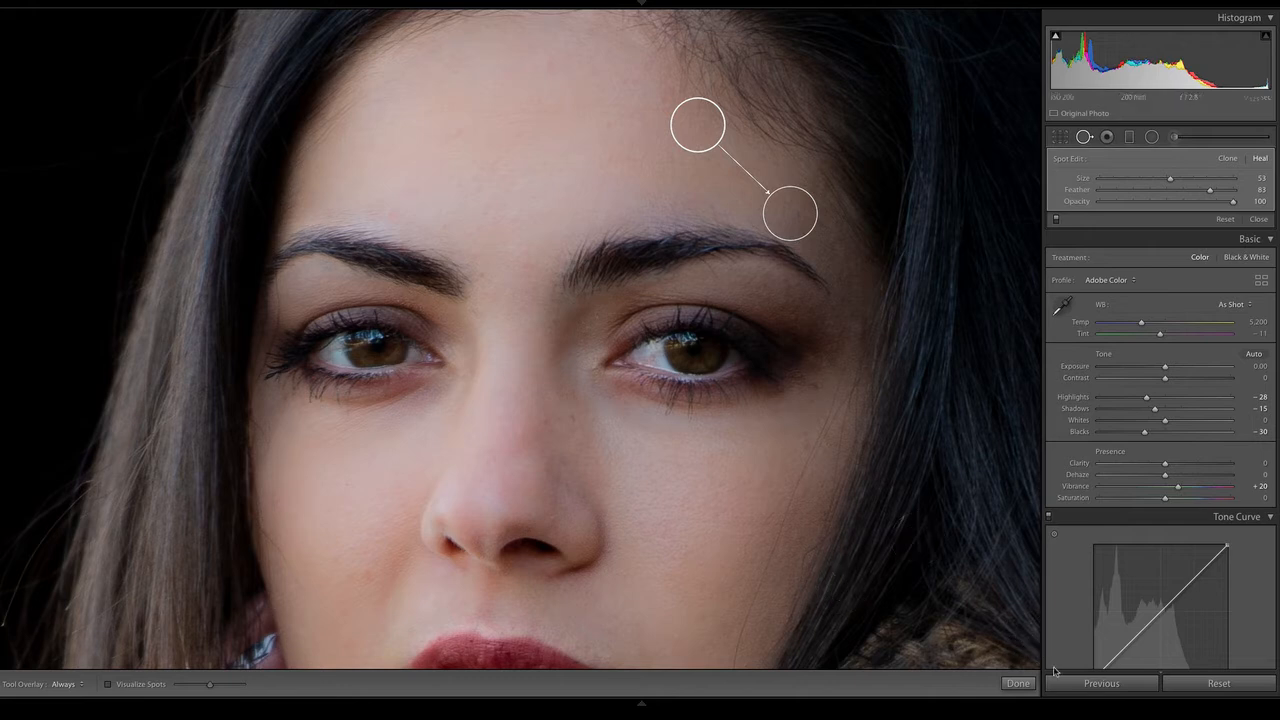
pyautogui.click(1018, 684)
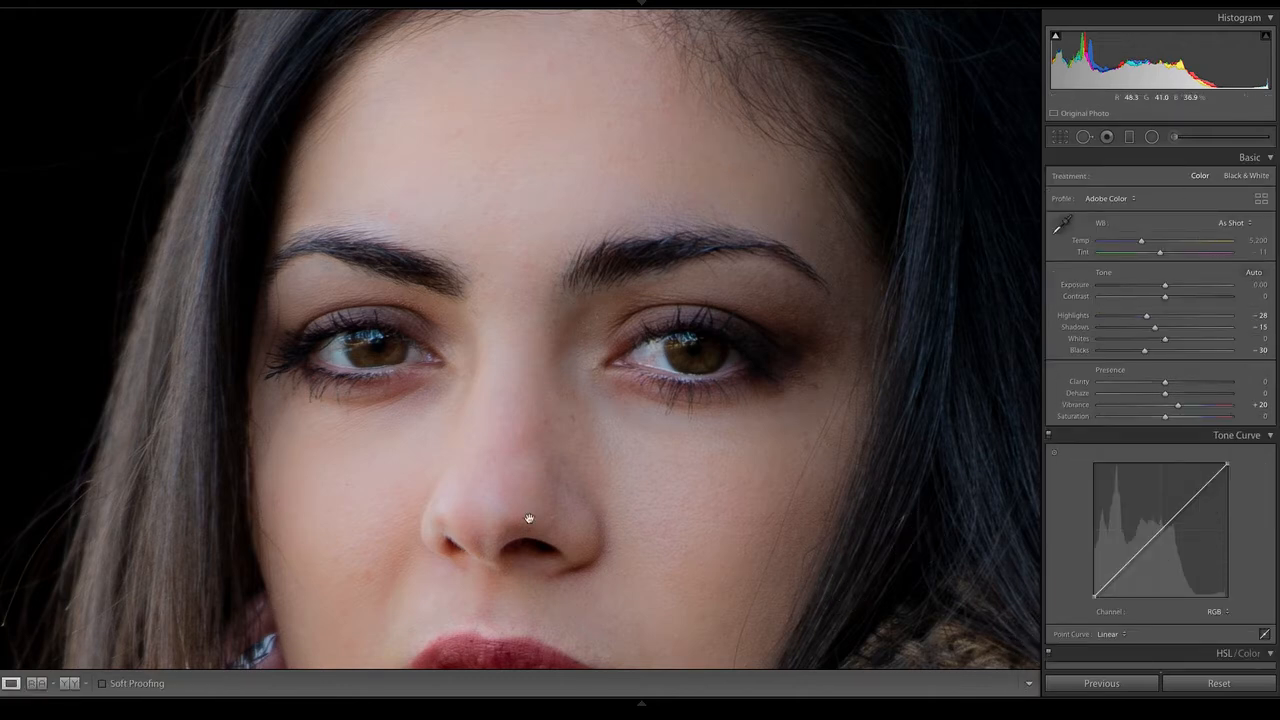
# Reset the Adjustment Brush settings and load the Iris Enhance preset for a new mask on the eyes
pyautogui.press('space')
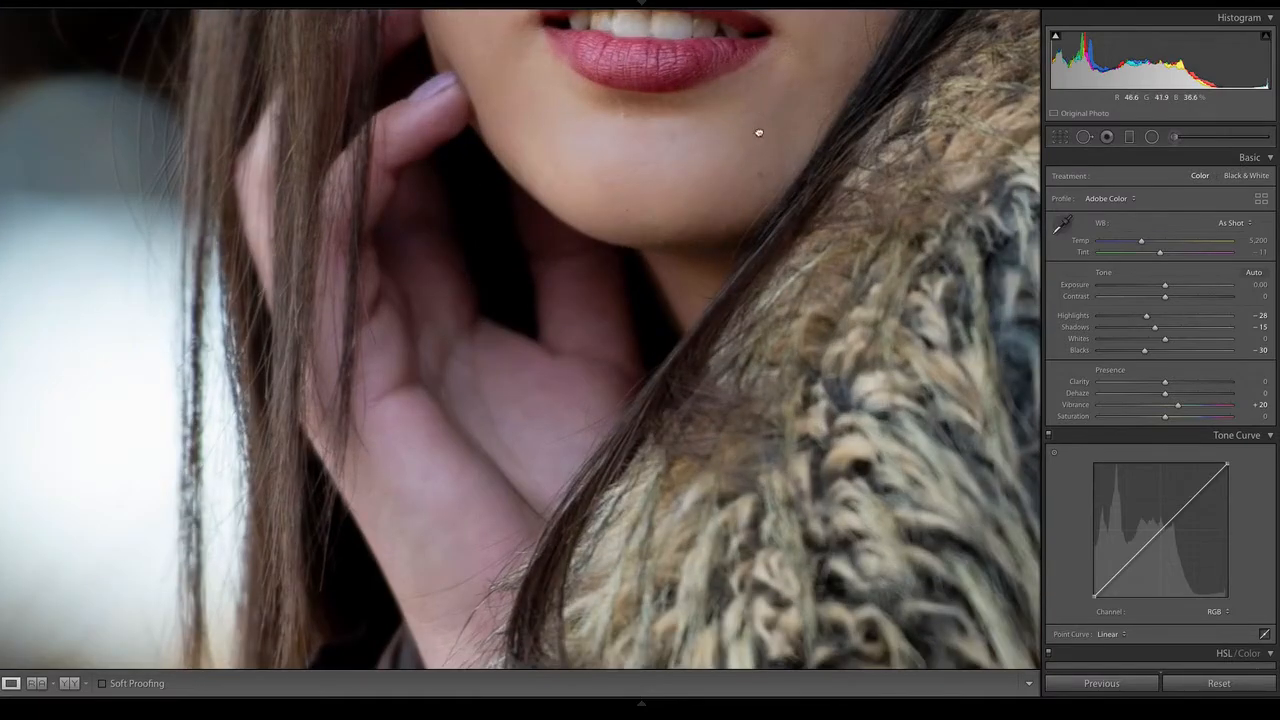
pyautogui.moveTo(759, 133); pyautogui.dragTo(762, 495)
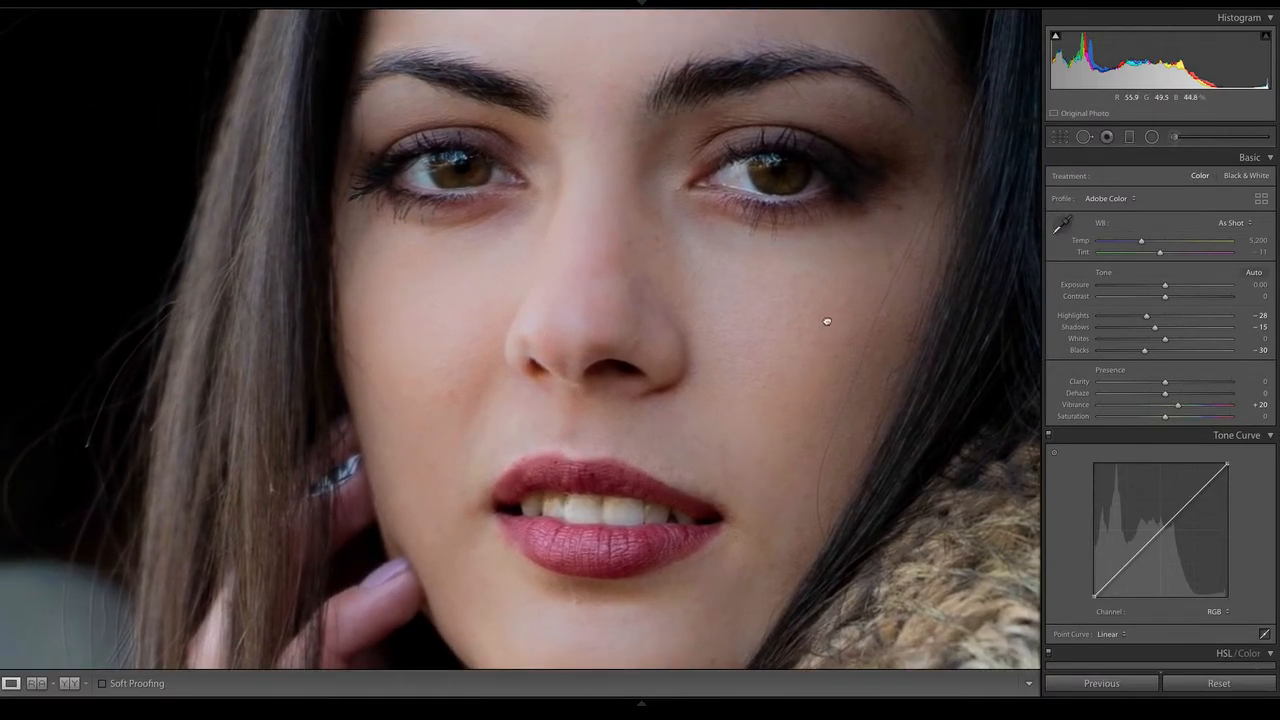
pyautogui.moveTo(827, 321); pyautogui.dragTo(794, 471)
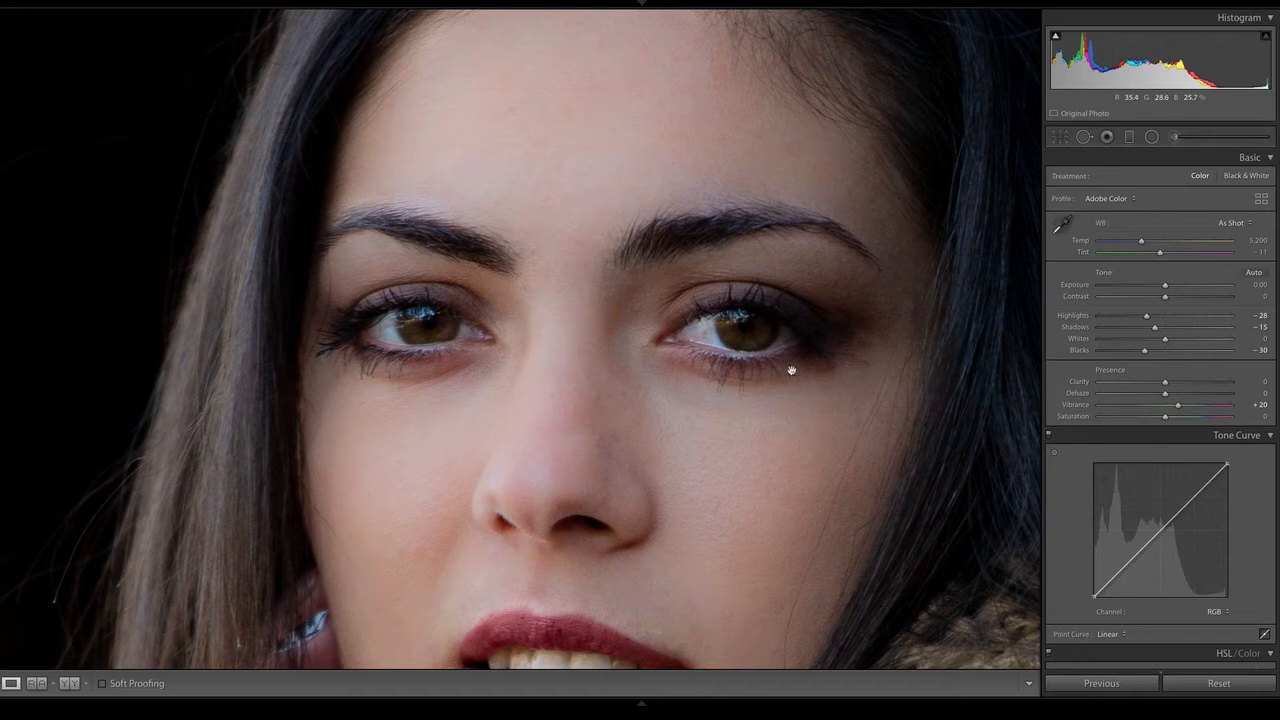
pyautogui.click(1174, 137)
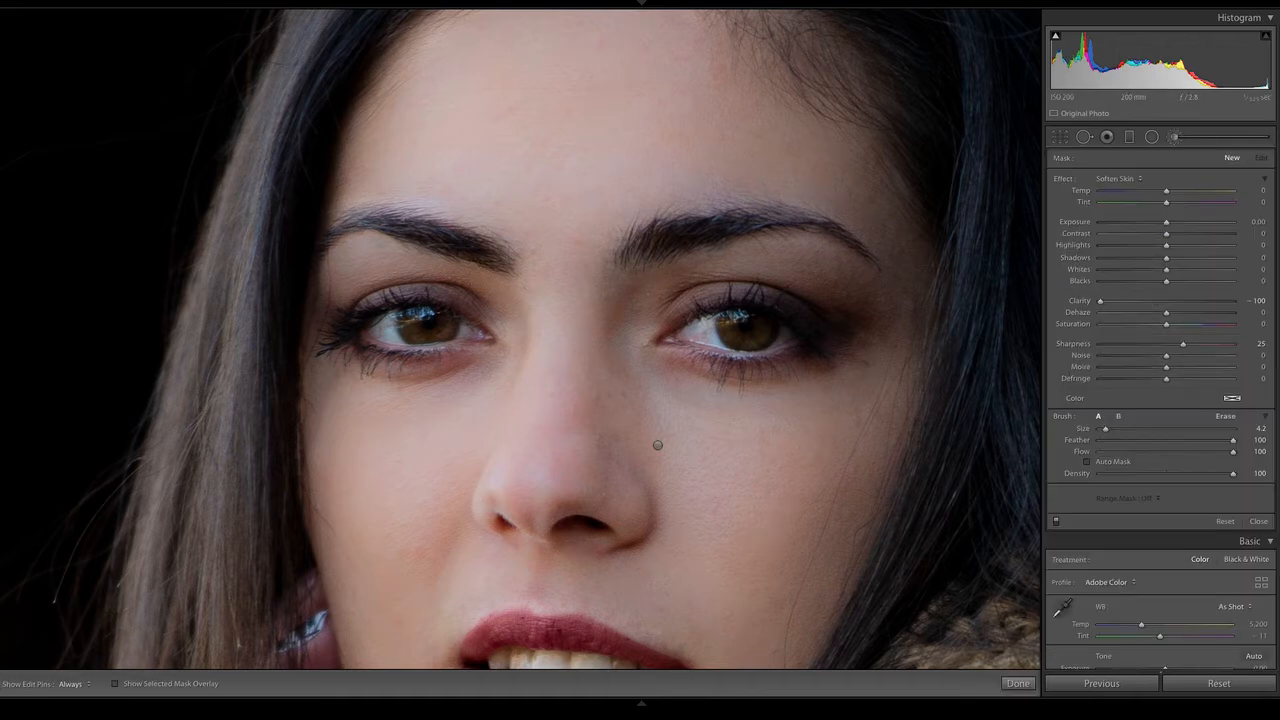
pyautogui.doubleClick(1063, 180)
pyautogui.click(1130, 178)
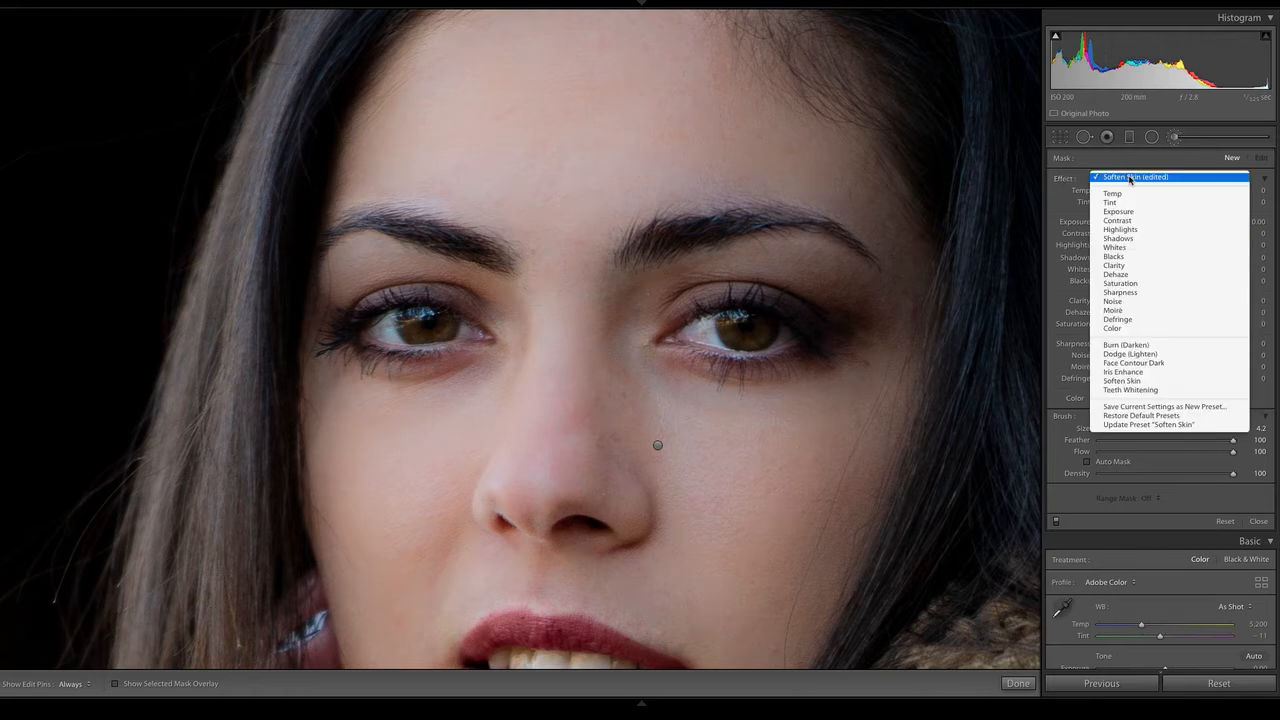
pyautogui.click(1125, 372)
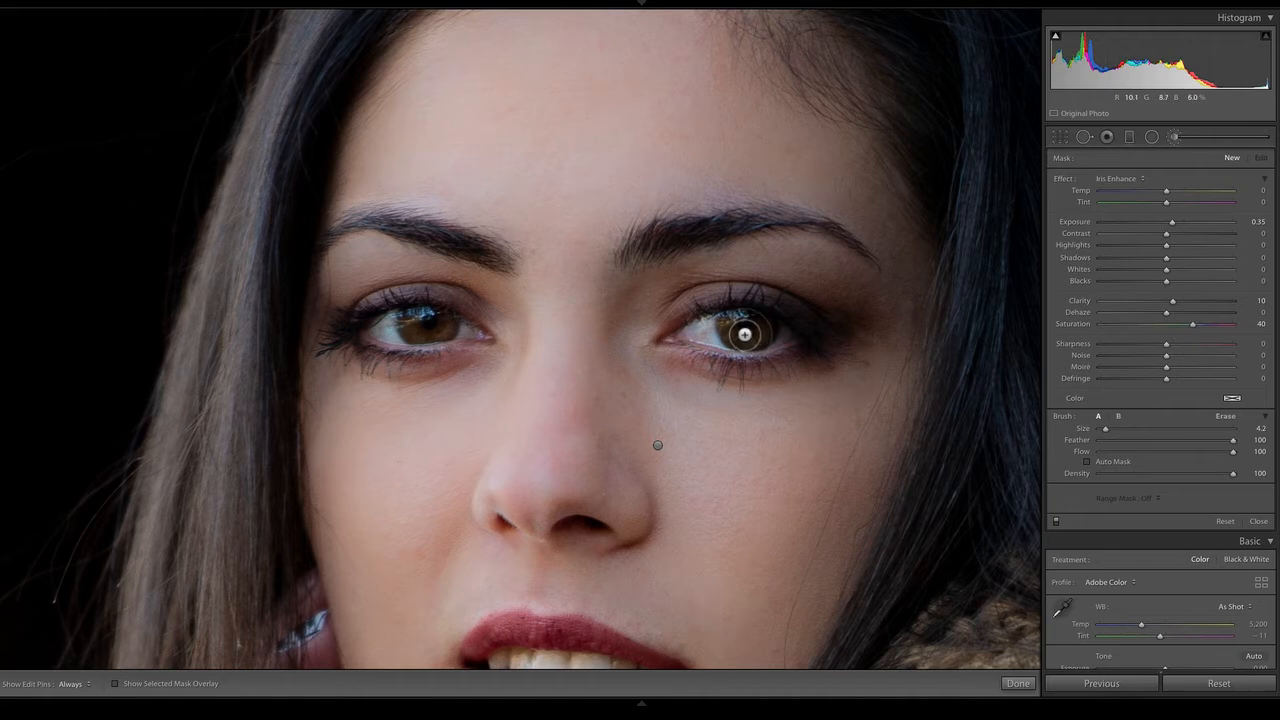
# Paint the Iris Enhance effect over both irises without Auto Mask and inspect the coverage with the mask overlay
pyautogui.press('h')
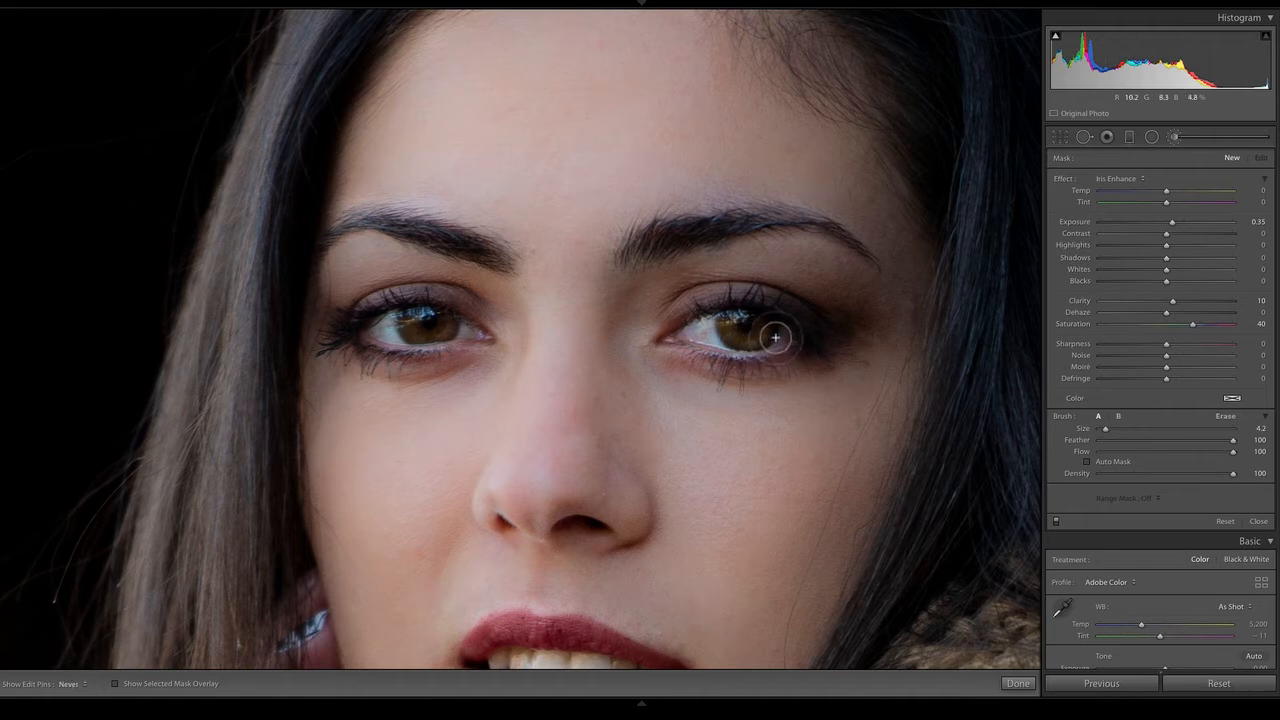
pyautogui.moveTo(775, 337)
pyautogui.mouseDown()
pyautogui.moveTo(753, 347)
pyautogui.moveTo(746, 328)
pyautogui.mouseUp()
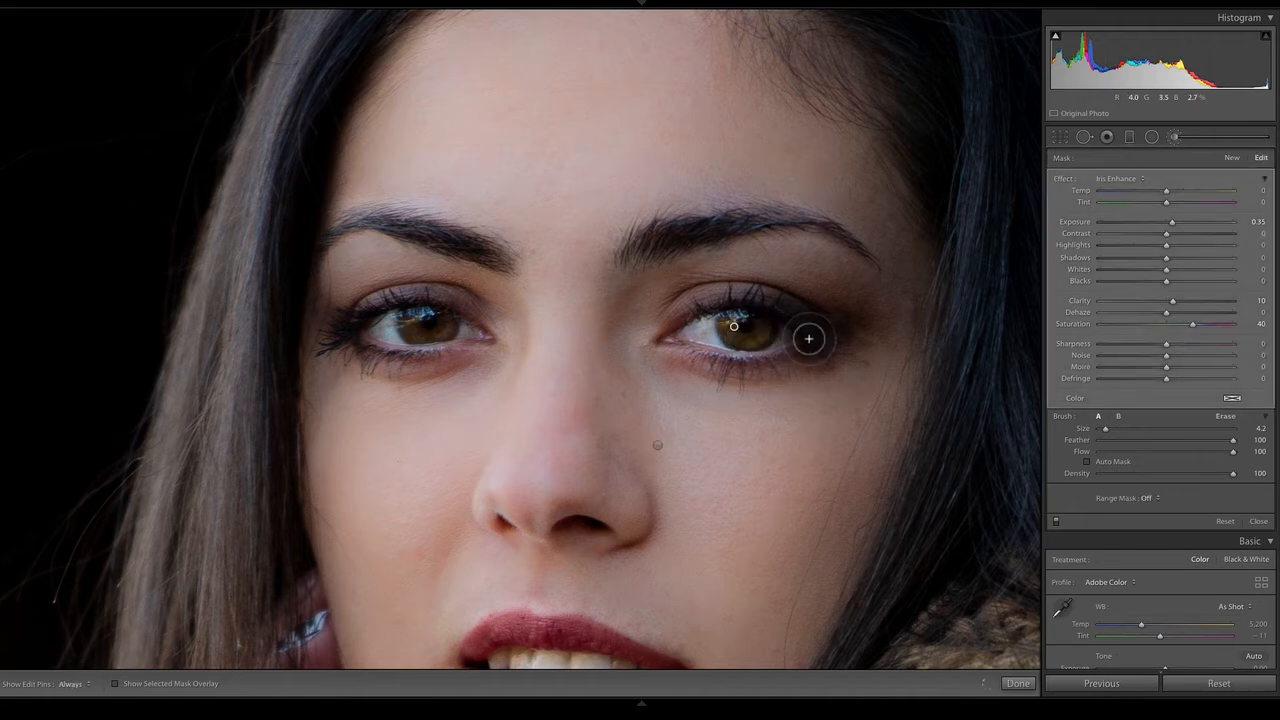
pyautogui.press('h')
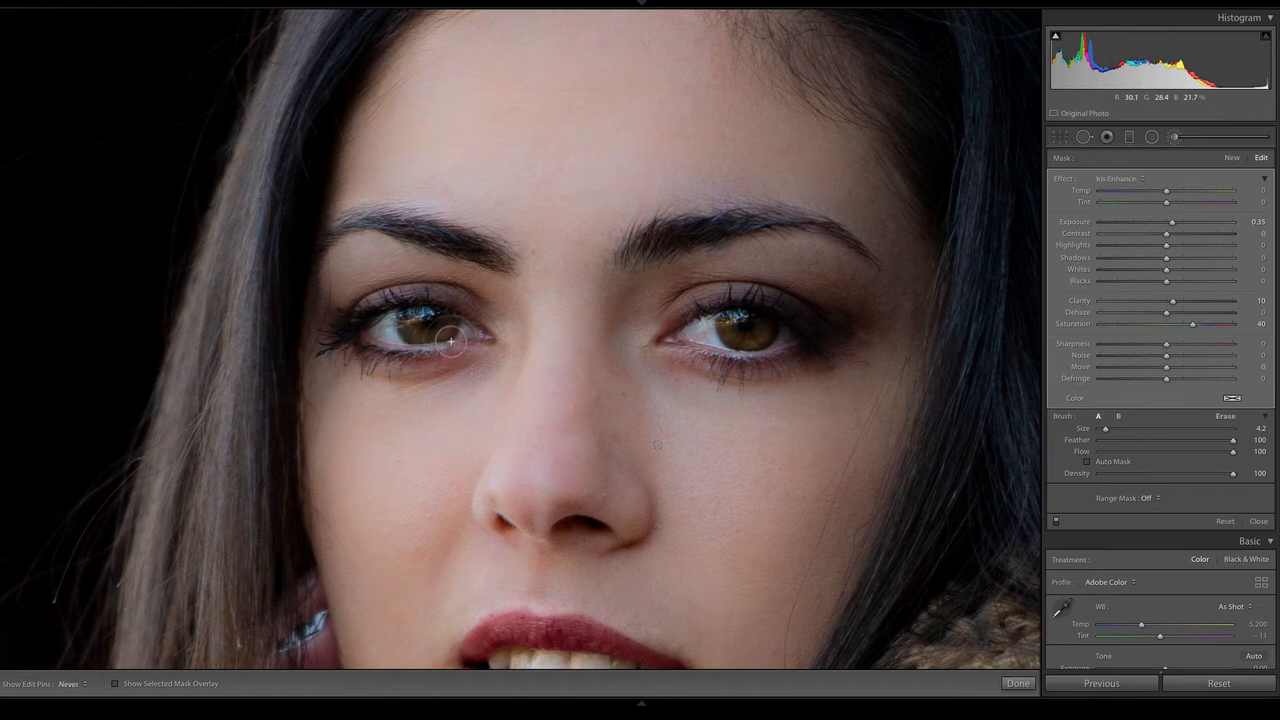
pyautogui.moveTo(450, 341); pyautogui.dragTo(424, 330)
pyautogui.press('o')
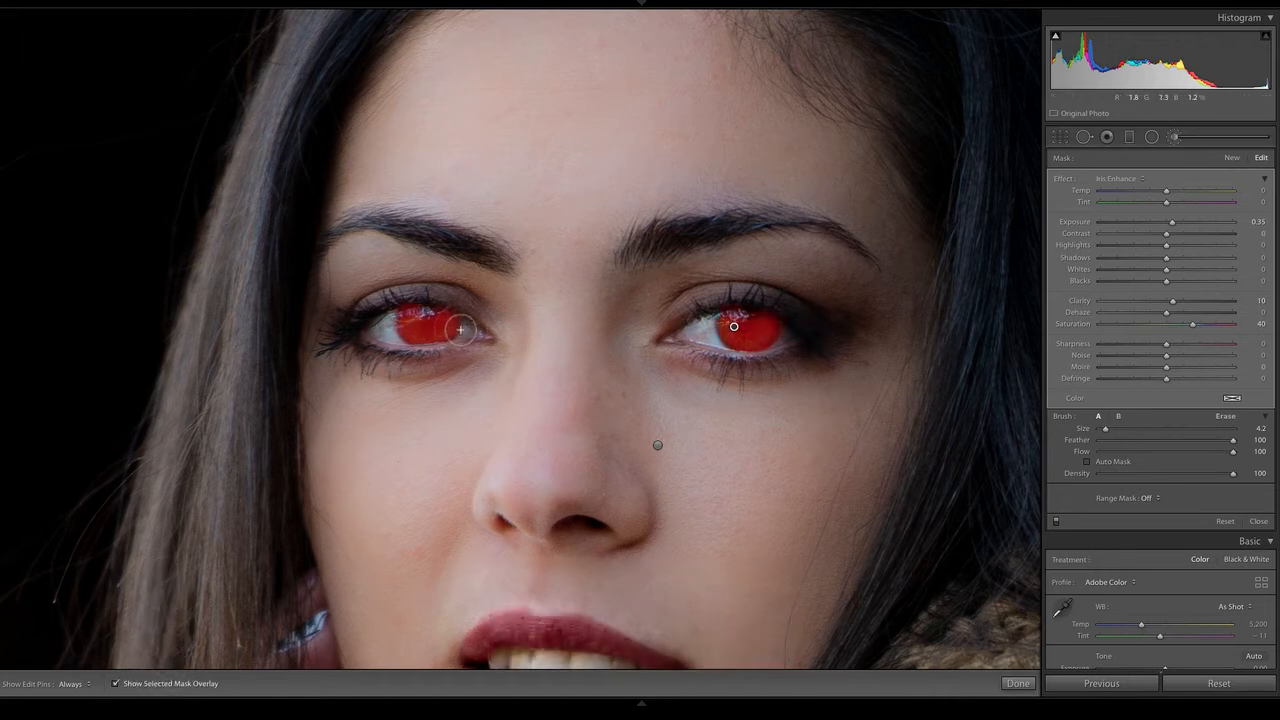
pyautogui.press('z')
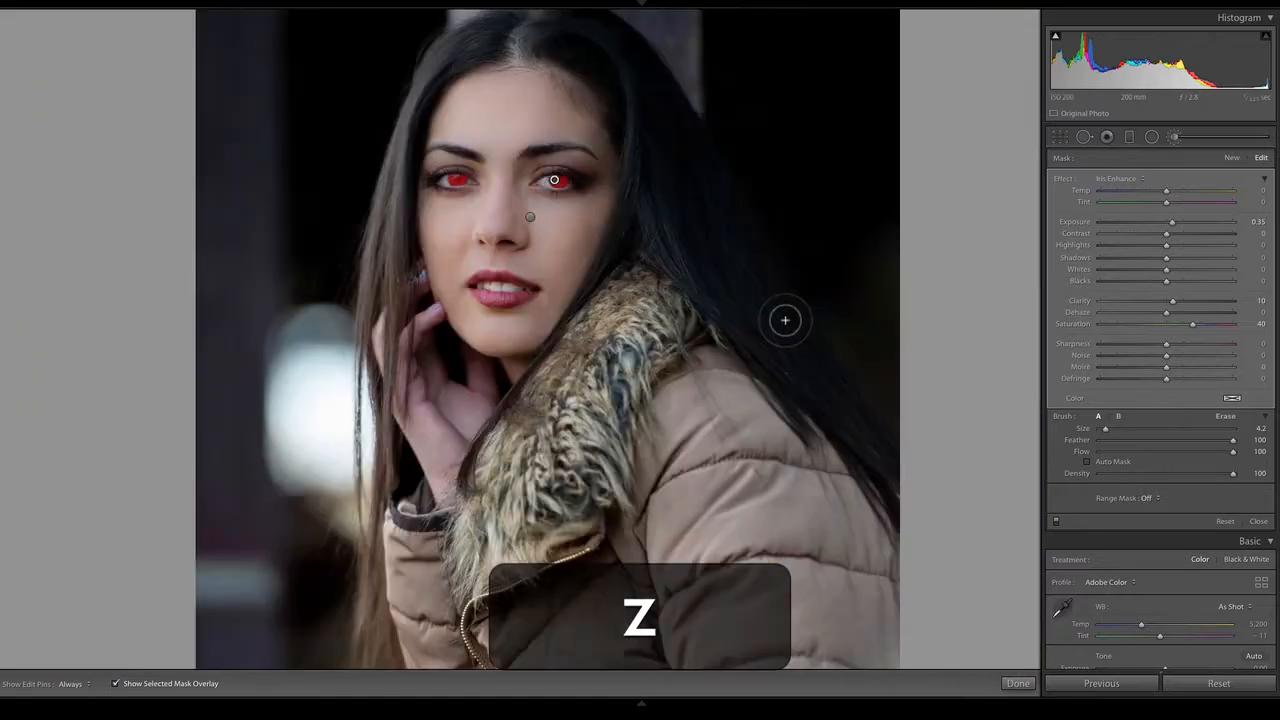
pyautogui.press('z')
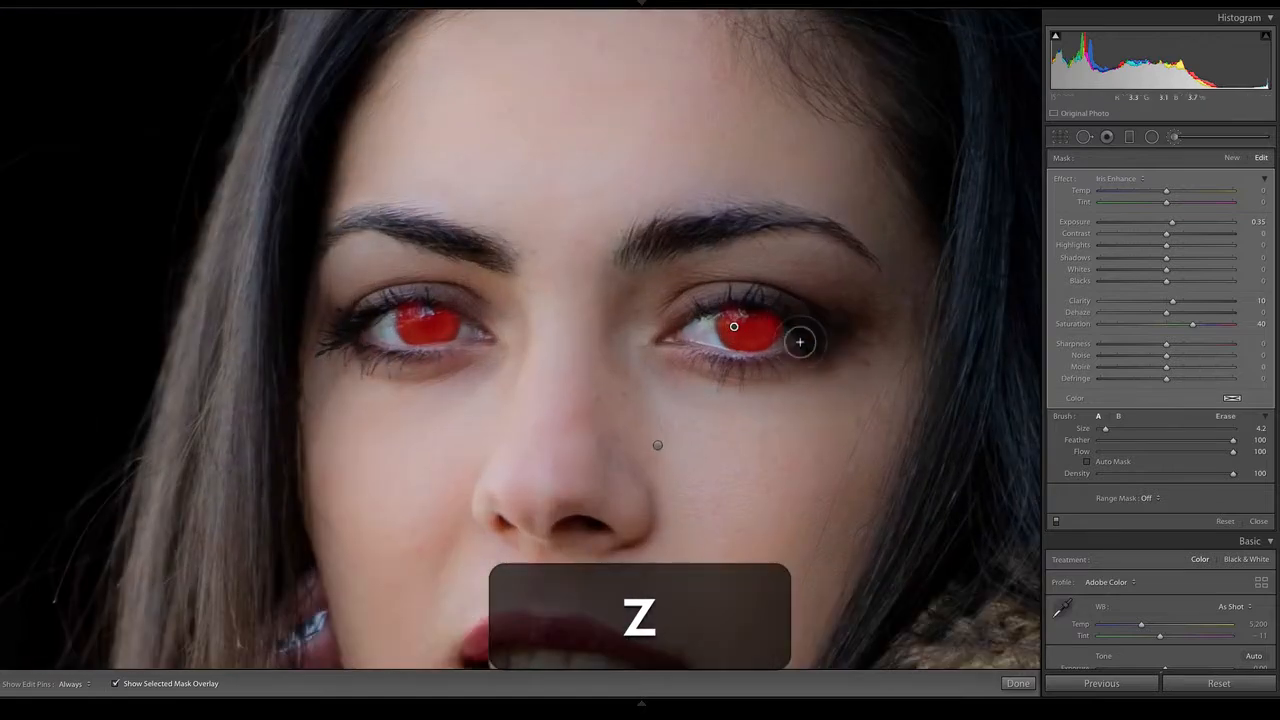
# Erase the painted mask from both irises
pyautogui.click(1088, 462)
pyautogui.click(1226, 416)
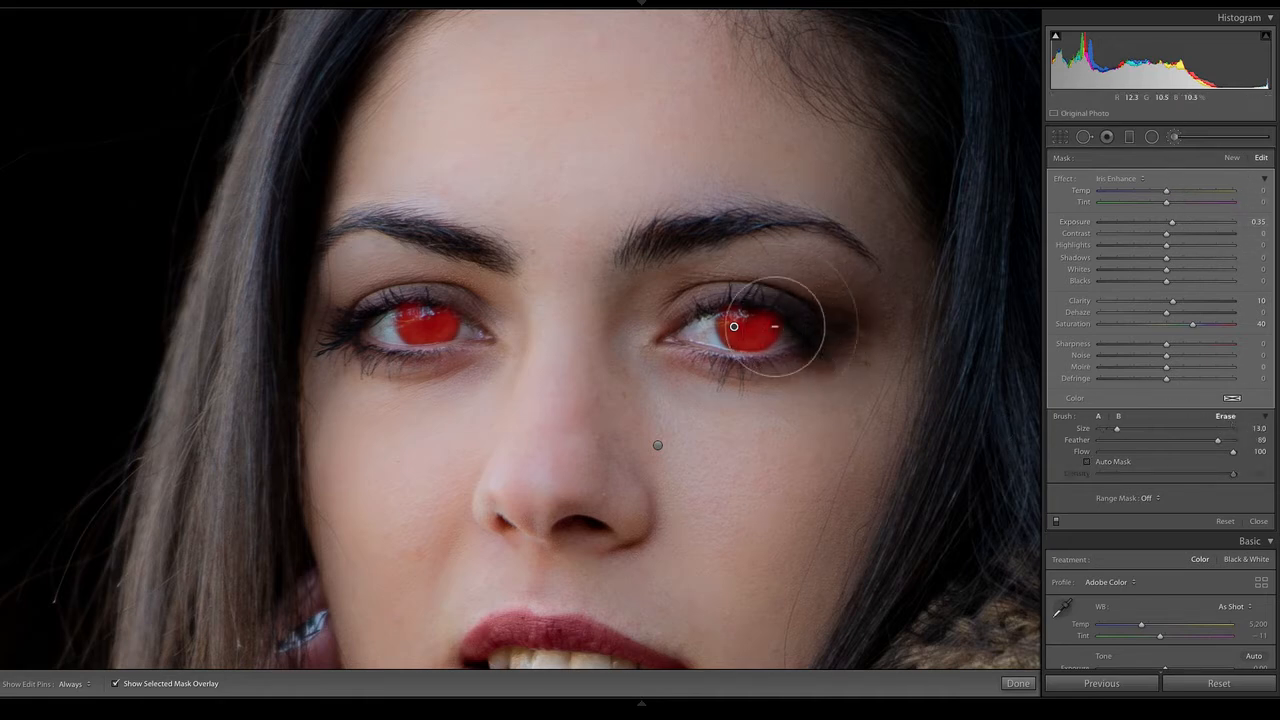
pyautogui.press('h')
pyautogui.moveTo(757, 323)
pyautogui.mouseDown()
pyautogui.moveTo(775, 355)
pyautogui.moveTo(748, 318)
pyautogui.mouseUp()
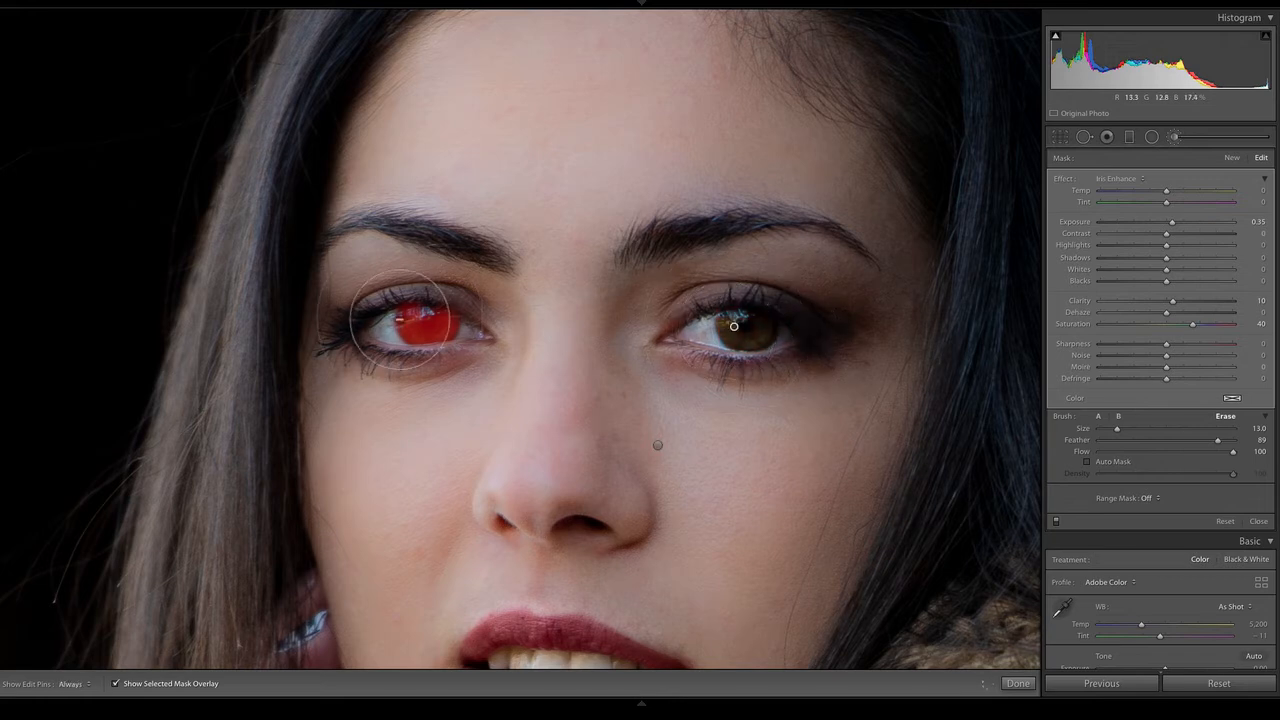
pyautogui.moveTo(420, 320); pyautogui.dragTo(433, 325)
pyautogui.press('h')
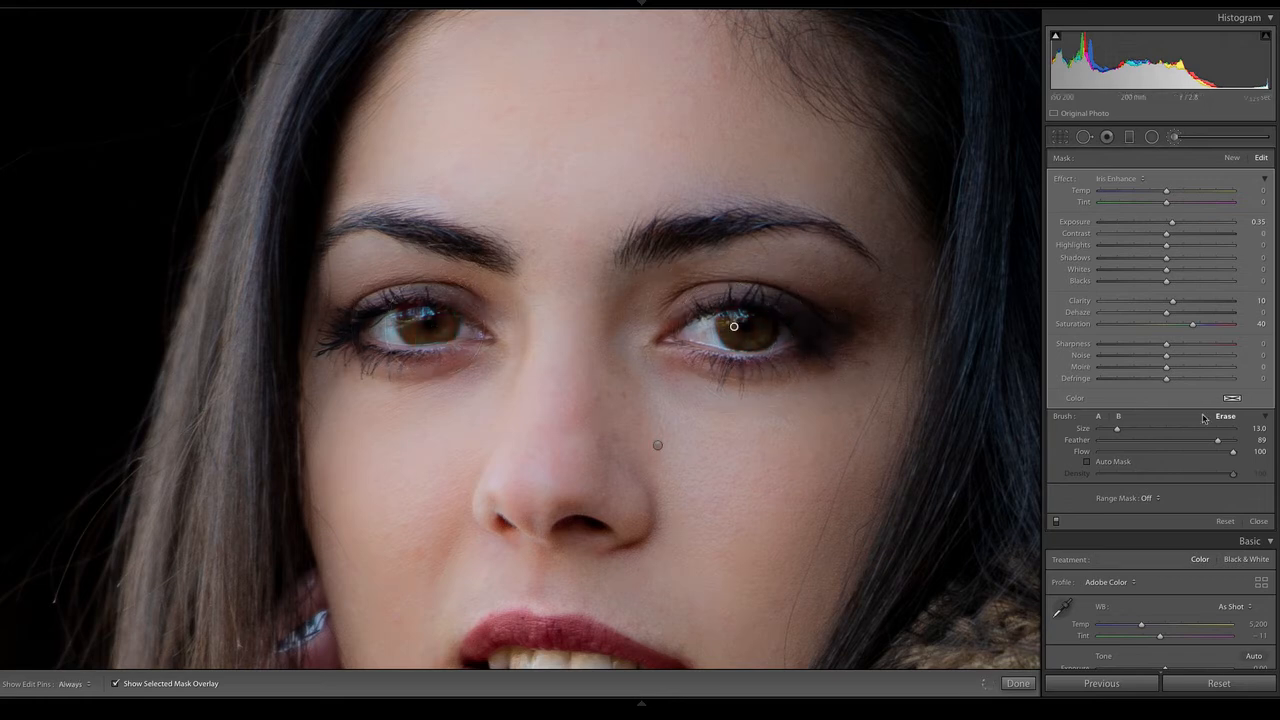
# Paint the Iris Enhance effect over both irises with Auto Mask turned on, leaving out the pupils
pyautogui.click(1086, 462)
pyautogui.click(1098, 416)
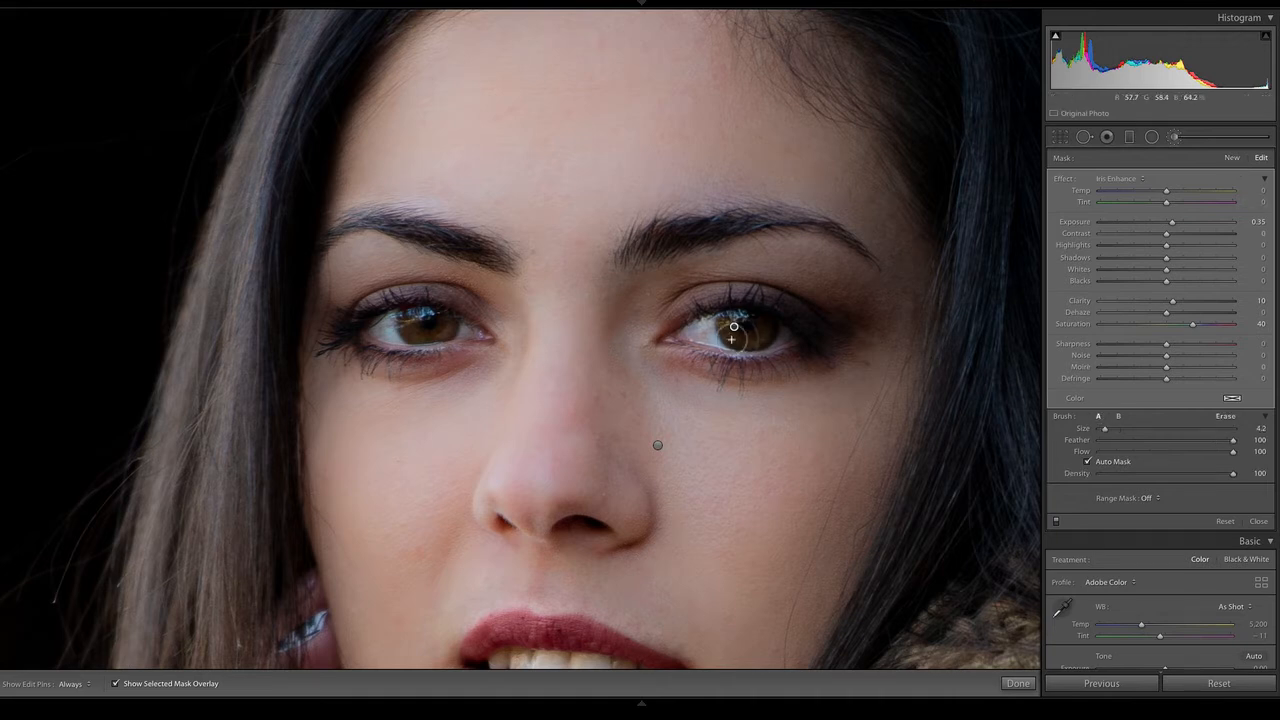
pyautogui.moveTo(767, 334)
pyautogui.mouseDown()
pyautogui.moveTo(761, 346)
pyautogui.moveTo(735, 326)
pyautogui.moveTo(755, 336)
pyautogui.moveTo(750, 349)
pyautogui.mouseUp()
pyautogui.moveTo(440, 330)
pyautogui.mouseDown()
pyautogui.moveTo(420, 325)
pyautogui.moveTo(432, 322)
pyautogui.moveTo(428, 341)
pyautogui.moveTo(450, 340)
pyautogui.moveTo(458, 322)
pyautogui.moveTo(431, 342)
pyautogui.mouseUp()
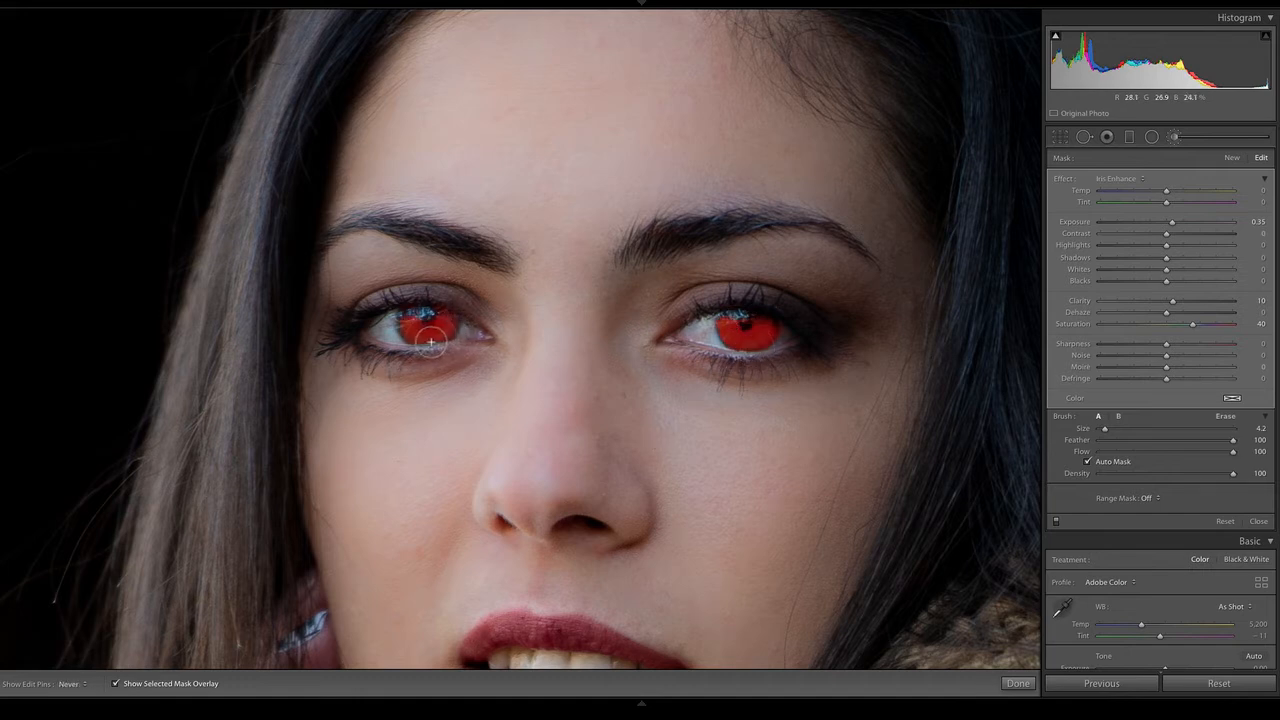
# Hide the mask overlay and set the iris mask's Exposure to 0.46 and Temp to 16
pyautogui.press('h')
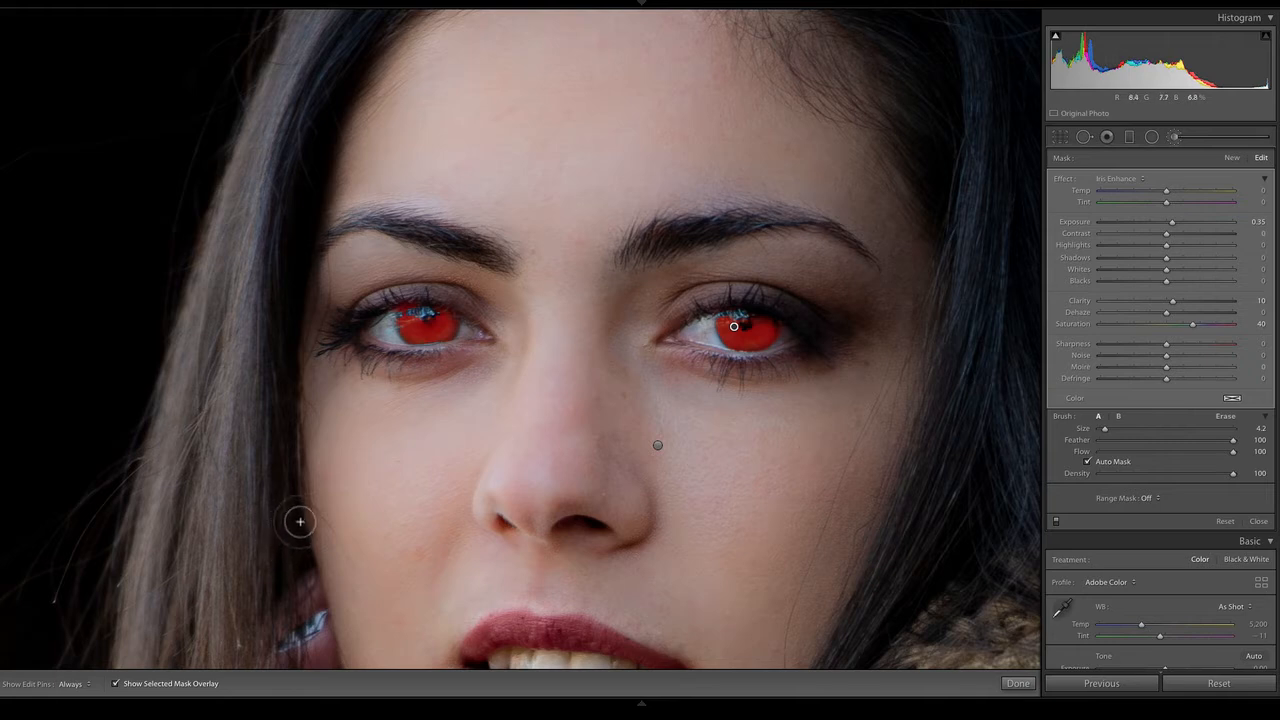
pyautogui.press('o')
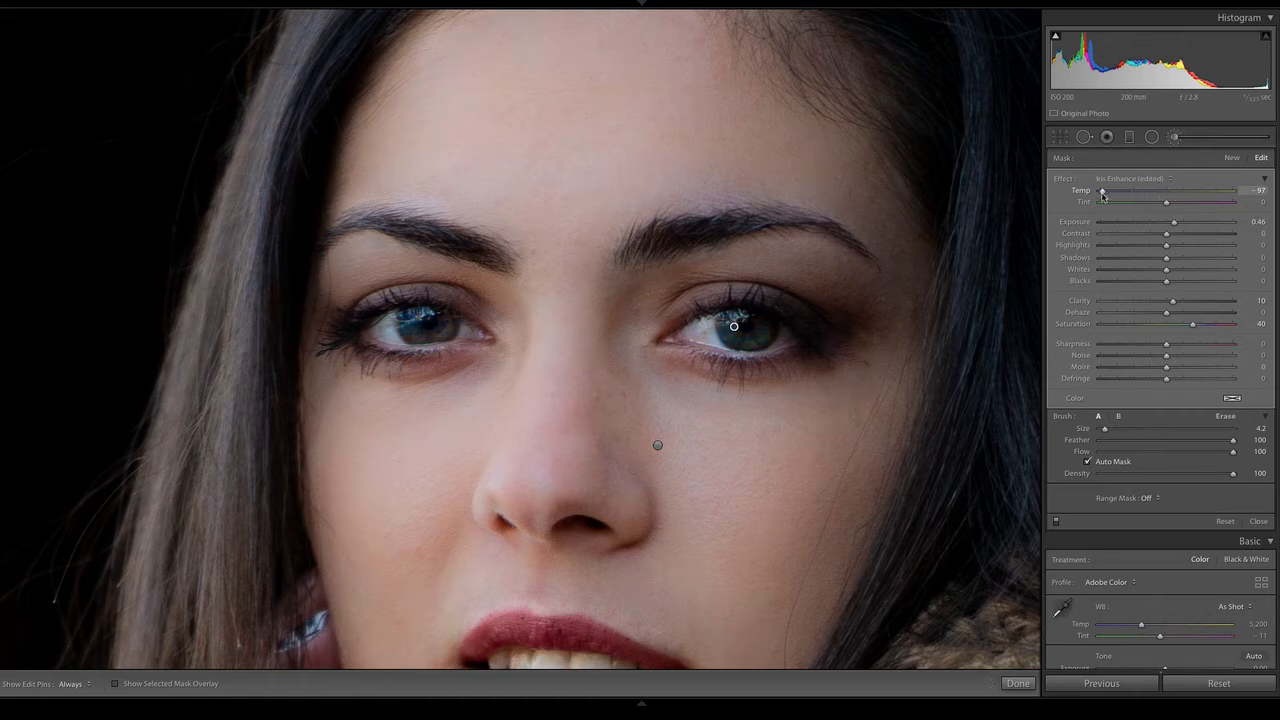
pyautogui.moveTo(1163, 201); pyautogui.dragTo(1179, 201)
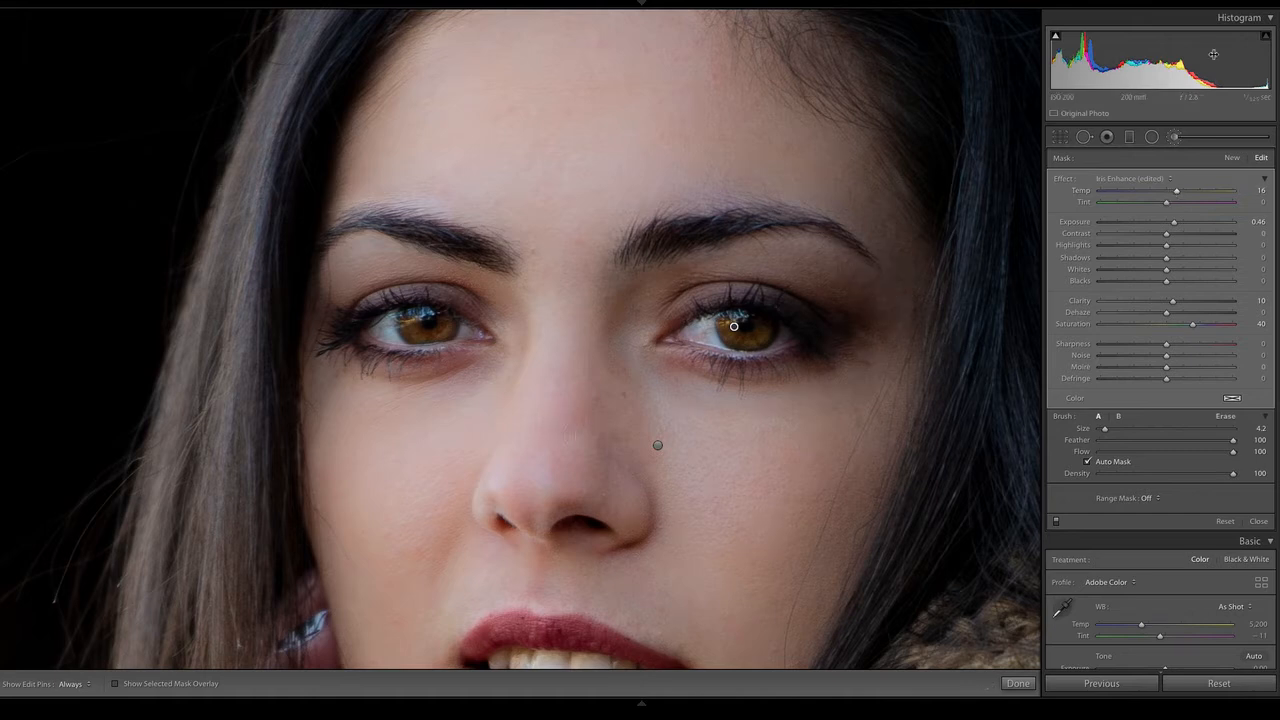
# Start a new brush mask with all effect sliders reset to zero and the brush size reduced to 3.2
pyautogui.click(1232, 158)
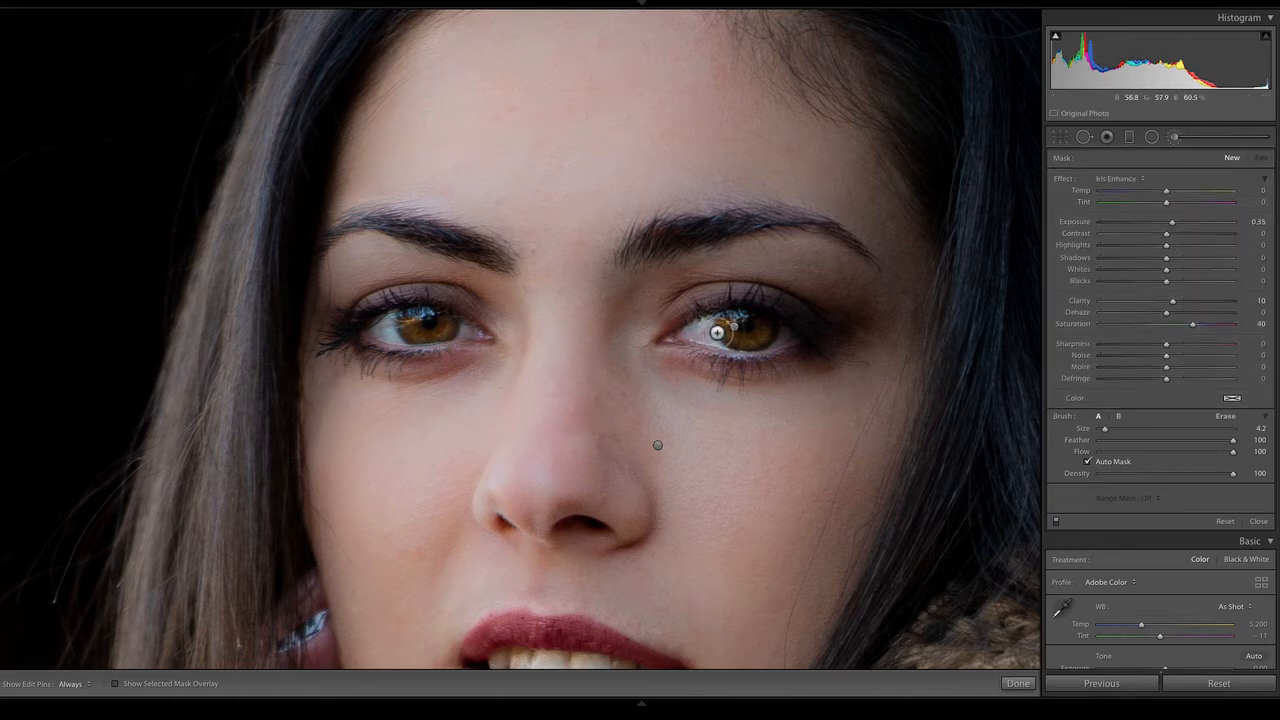
pyautogui.click(1124, 179)
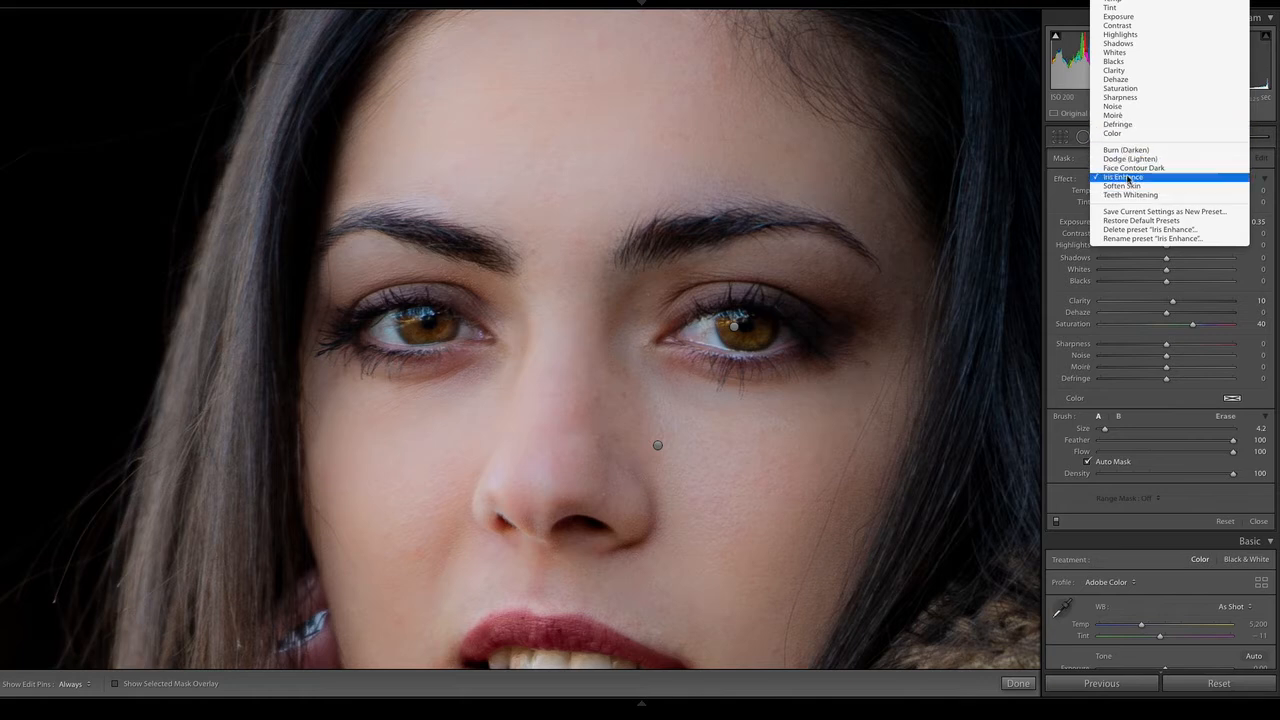
pyautogui.click(1060, 211)
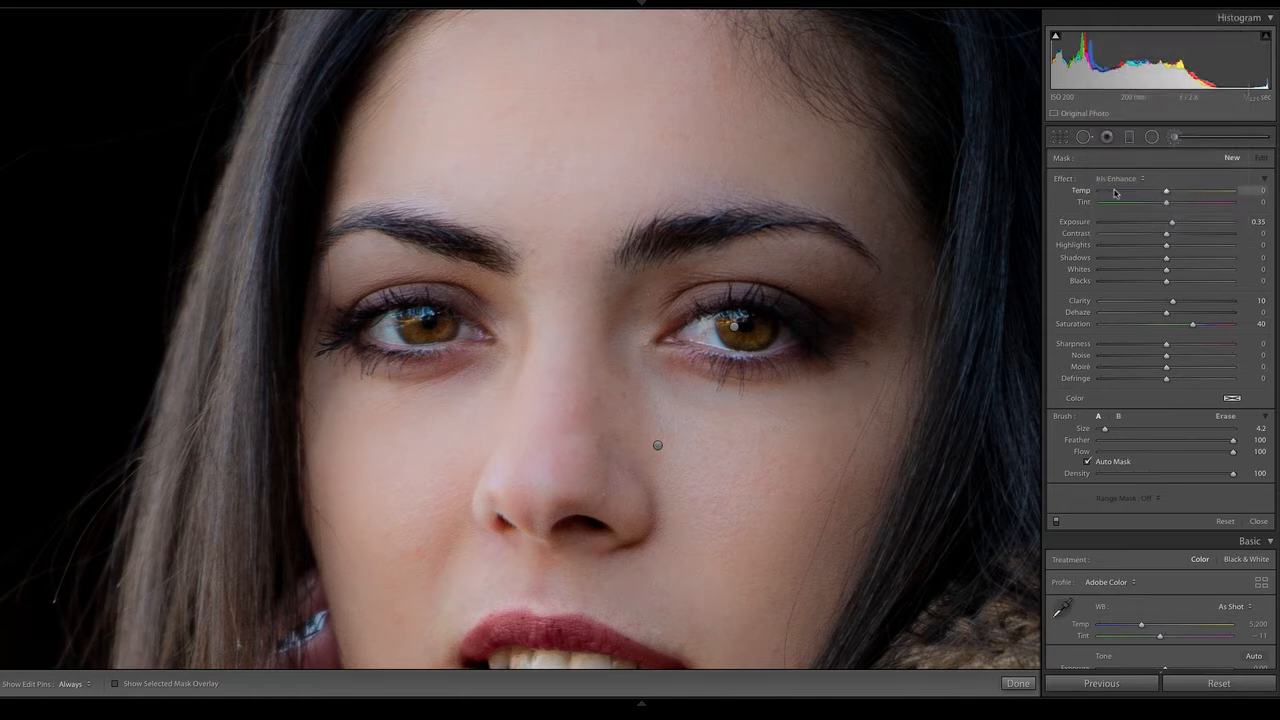
pyautogui.doubleClick(1063, 180)
pyautogui.moveTo(1105, 430); pyautogui.dragTo(1103, 430)
# Paint over the whites of both eyes using Auto Mask, with the mask overlay shown
pyautogui.press('h')
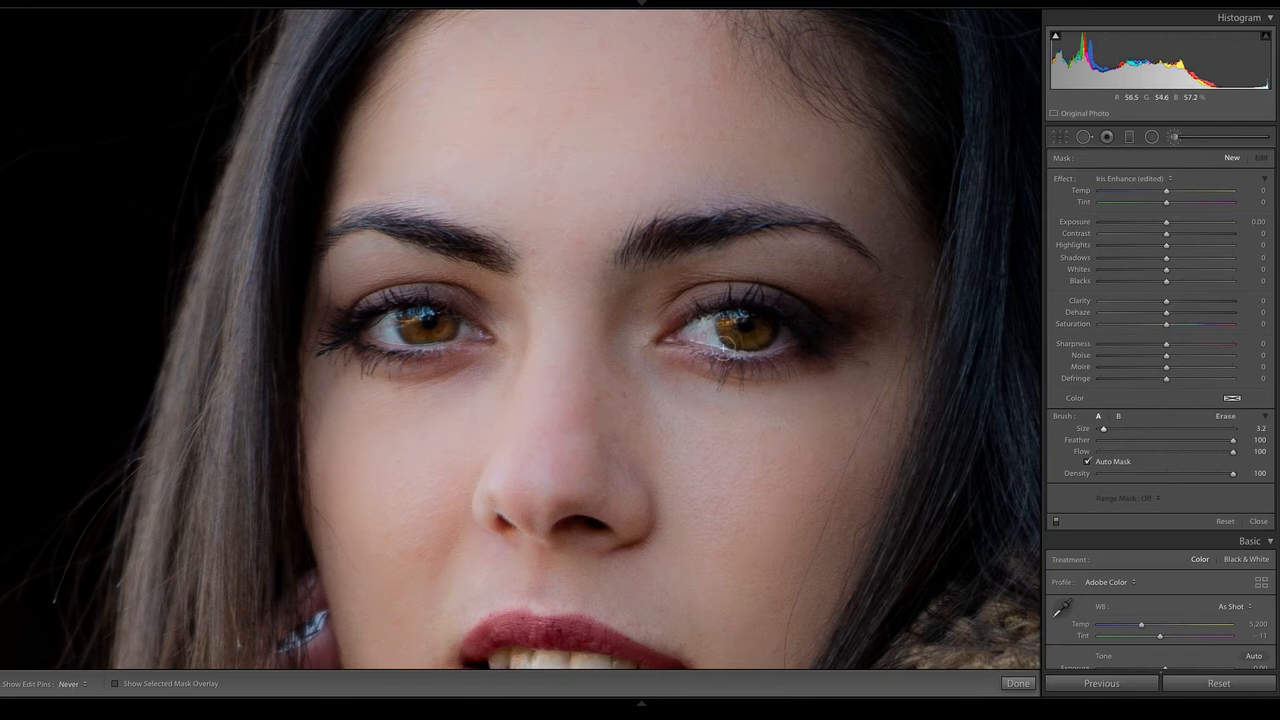
pyautogui.moveTo(723, 348); pyautogui.dragTo(733, 344)
pyautogui.press('o')
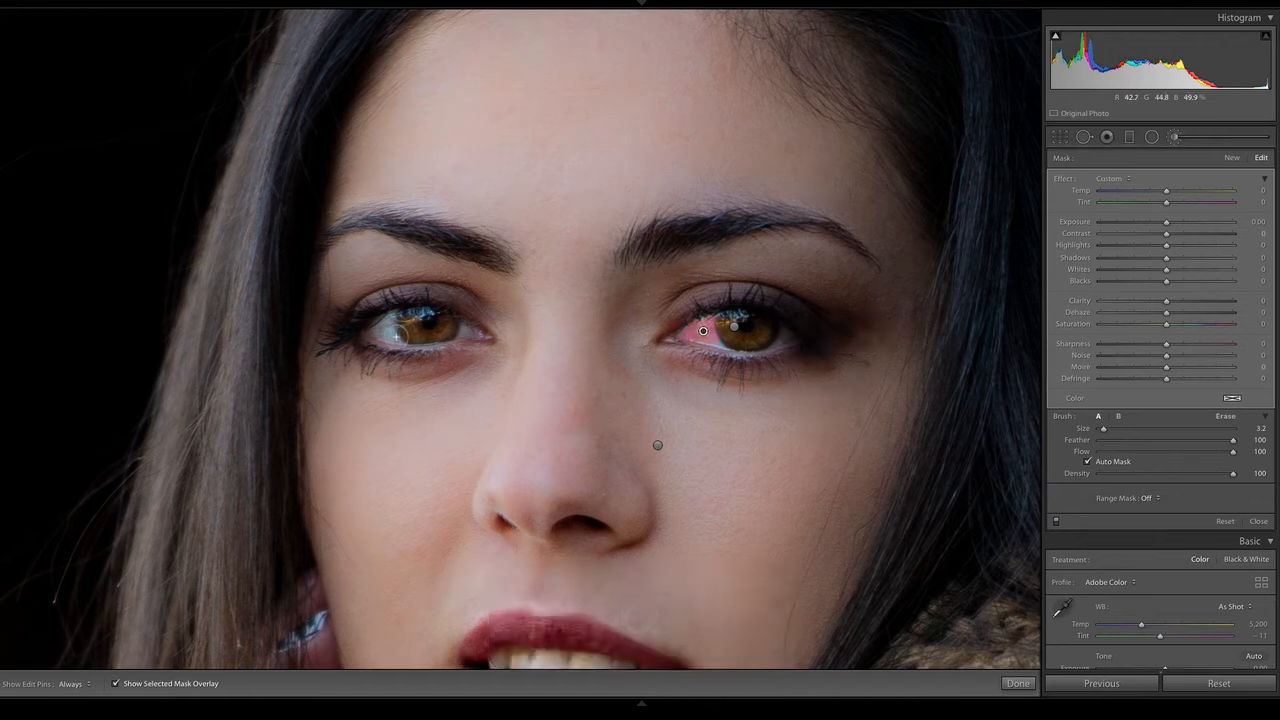
pyautogui.moveTo(401, 336)
pyautogui.mouseDown()
pyautogui.moveTo(381, 343)
pyautogui.moveTo(398, 332)
pyautogui.moveTo(402, 345)
pyautogui.moveTo(403, 326)
pyautogui.mouseUp()
pyautogui.moveTo(481, 345); pyautogui.dragTo(477, 340)
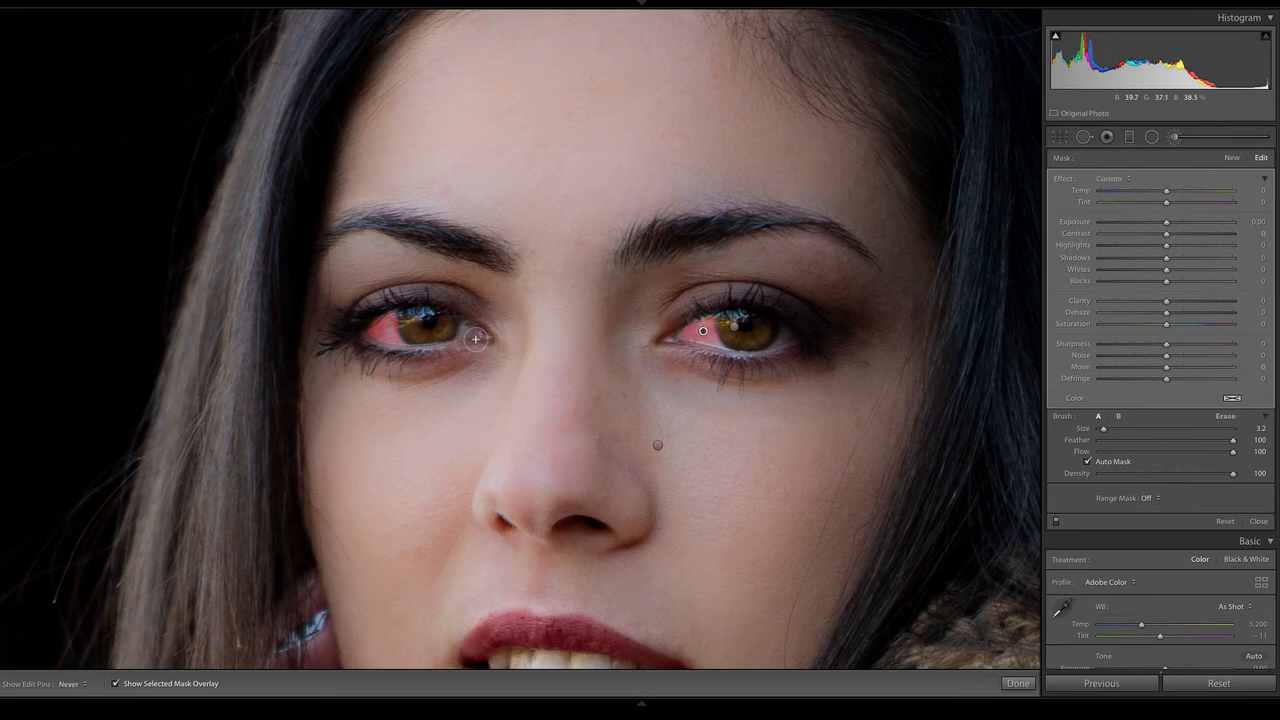
pyautogui.click(795, 346)
pyautogui.moveTo(722, 350); pyautogui.dragTo(727, 352)
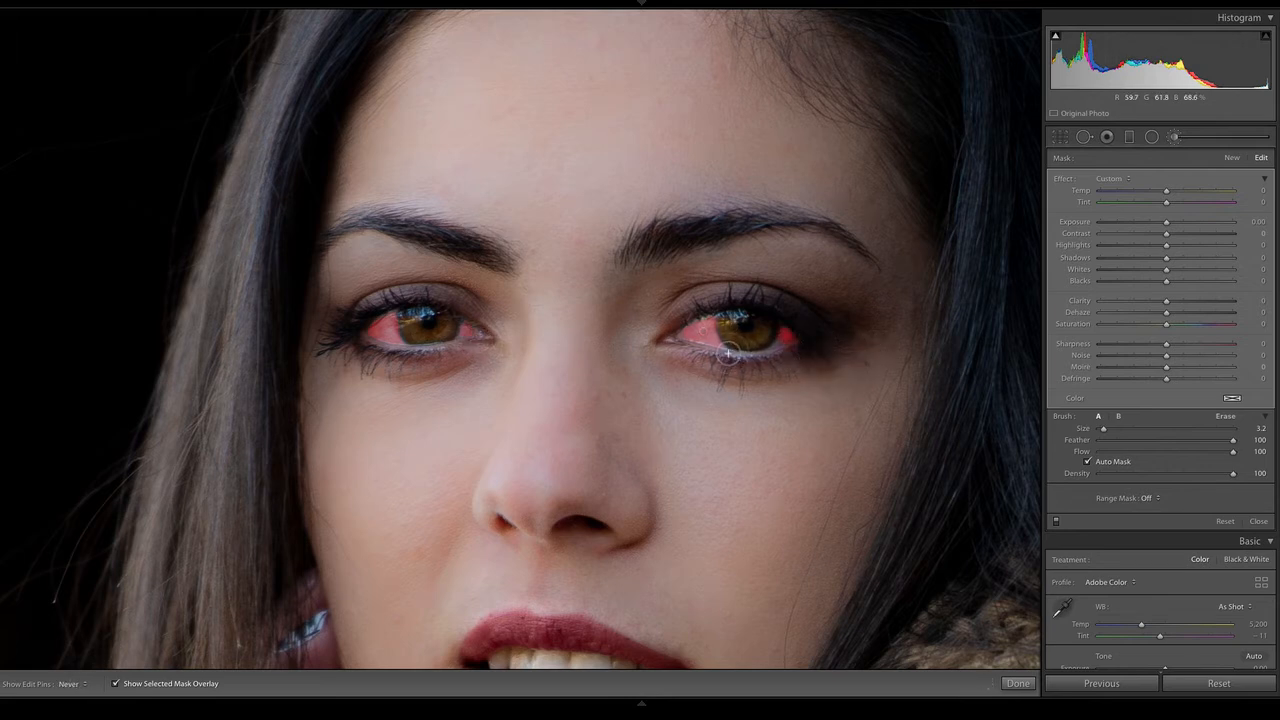
# Hide the mask overlay and set the eye-white mask's Dehaze to -9 and Saturation to -20
pyautogui.press('o')
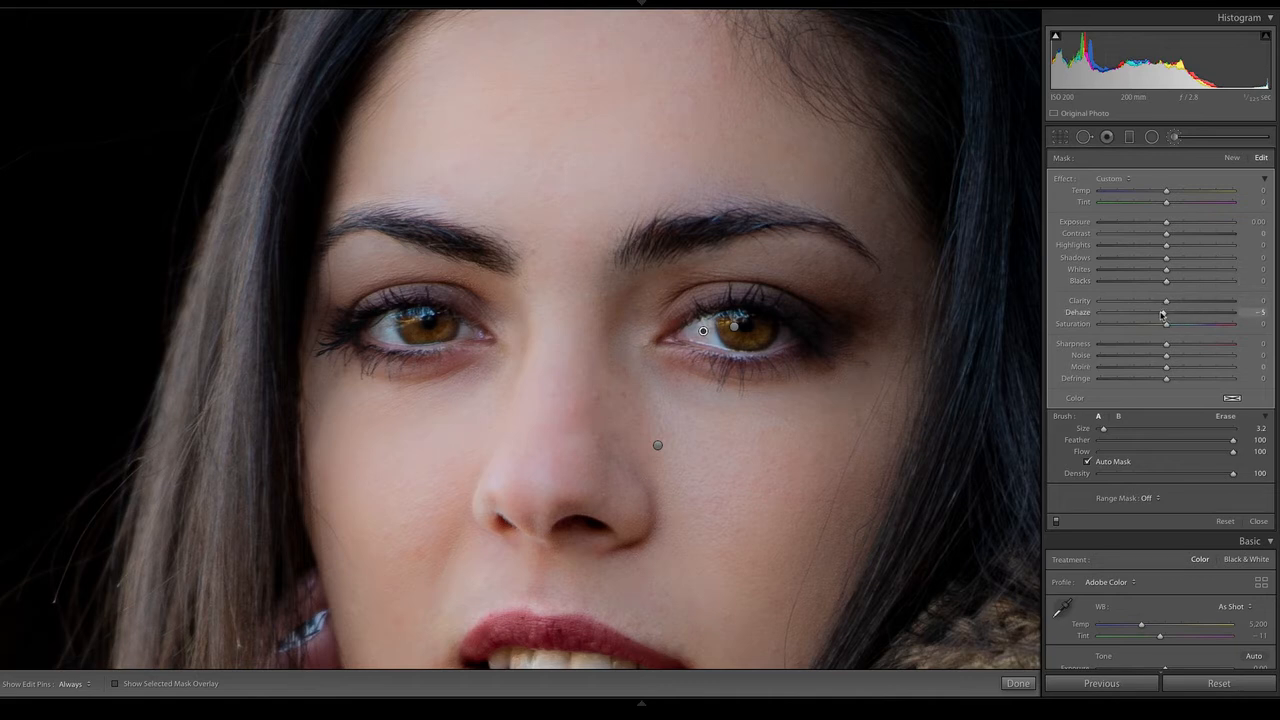
pyautogui.moveTo(1133, 313); pyautogui.dragTo(1135, 315)
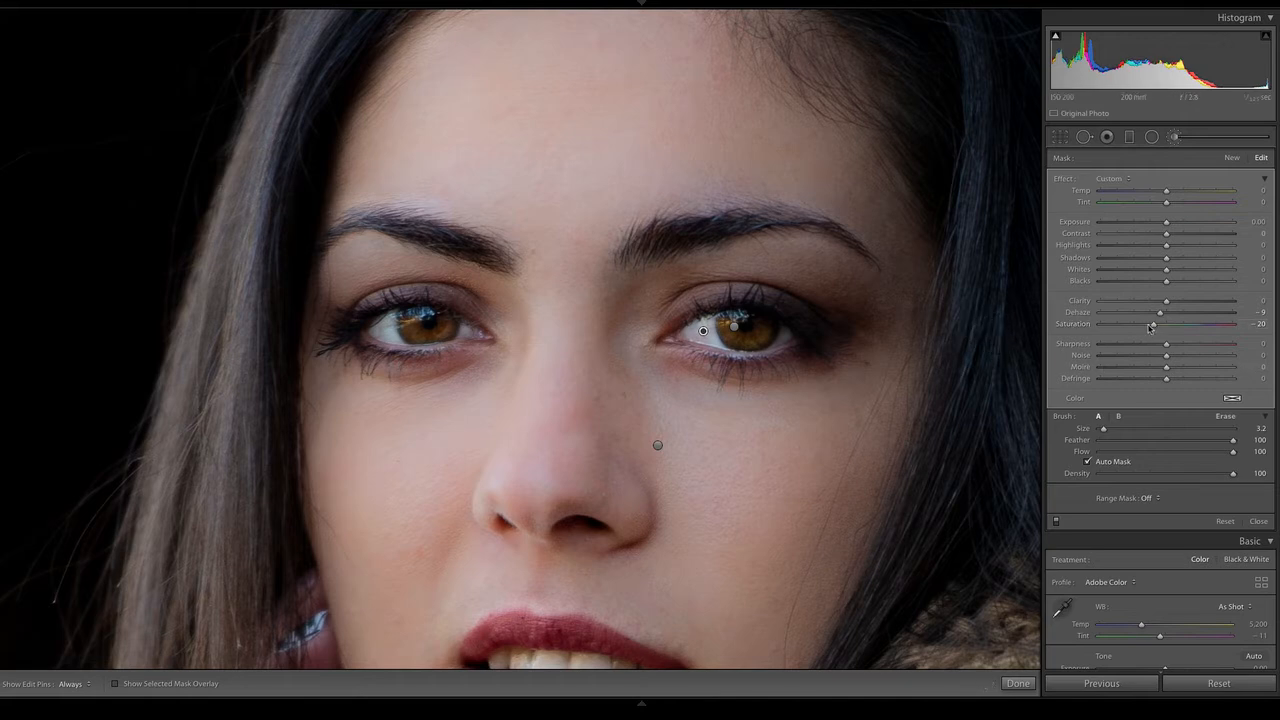
# Compare the face with the brush adjustments off and on, and set the eye-white mask's Exposure to 0.11
pyautogui.click(1056, 523)
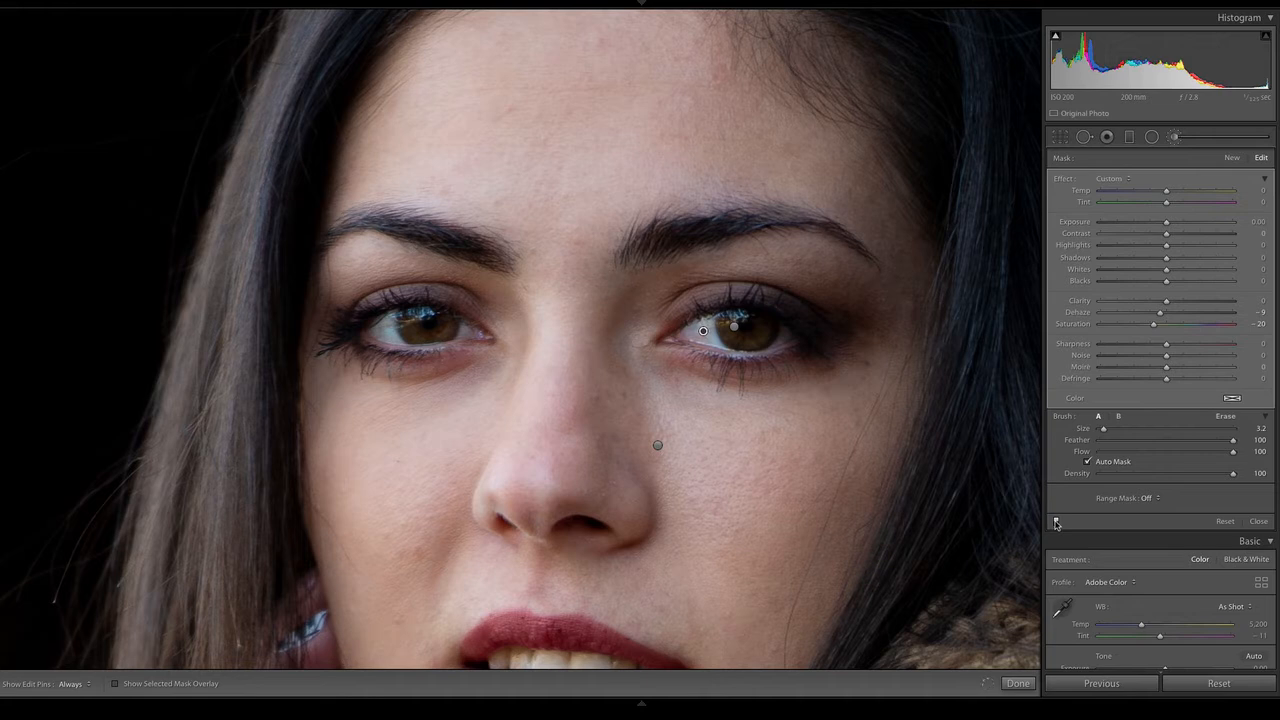
pyautogui.click(1056, 523)
pyautogui.click(1056, 523)
pyautogui.click(1056, 523)
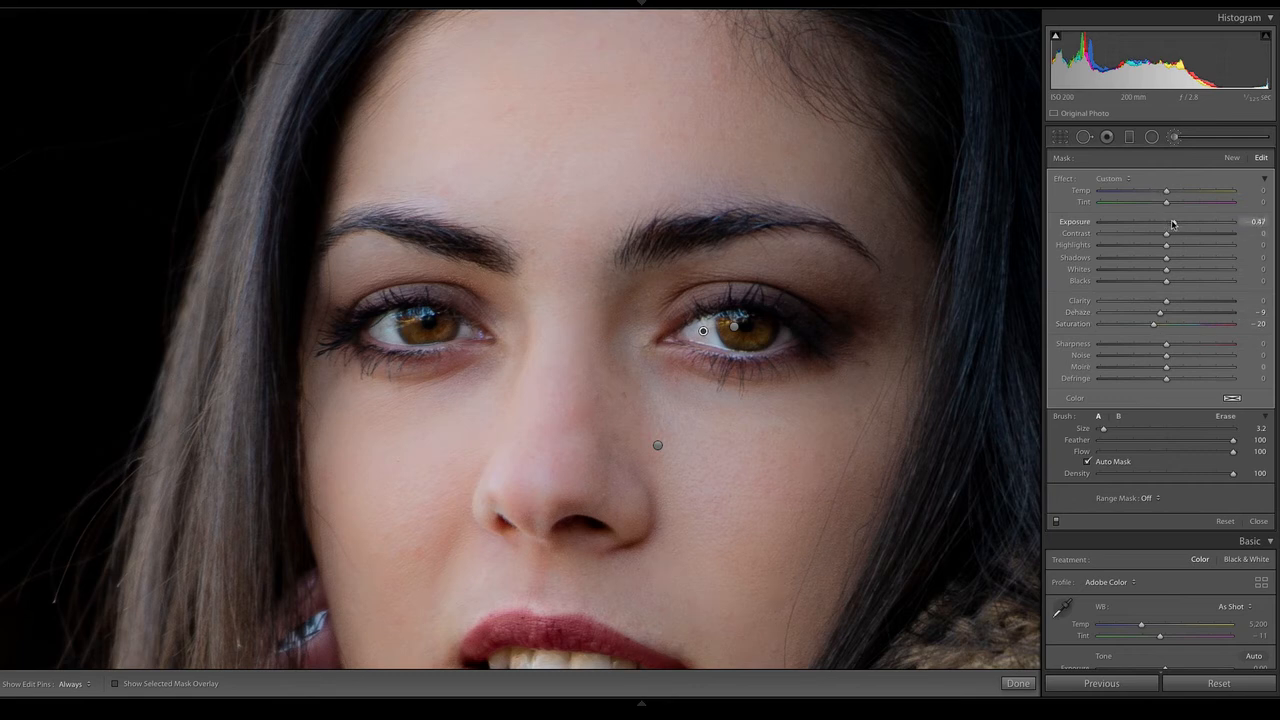
pyautogui.moveTo(1172, 222); pyautogui.dragTo(1174, 222)
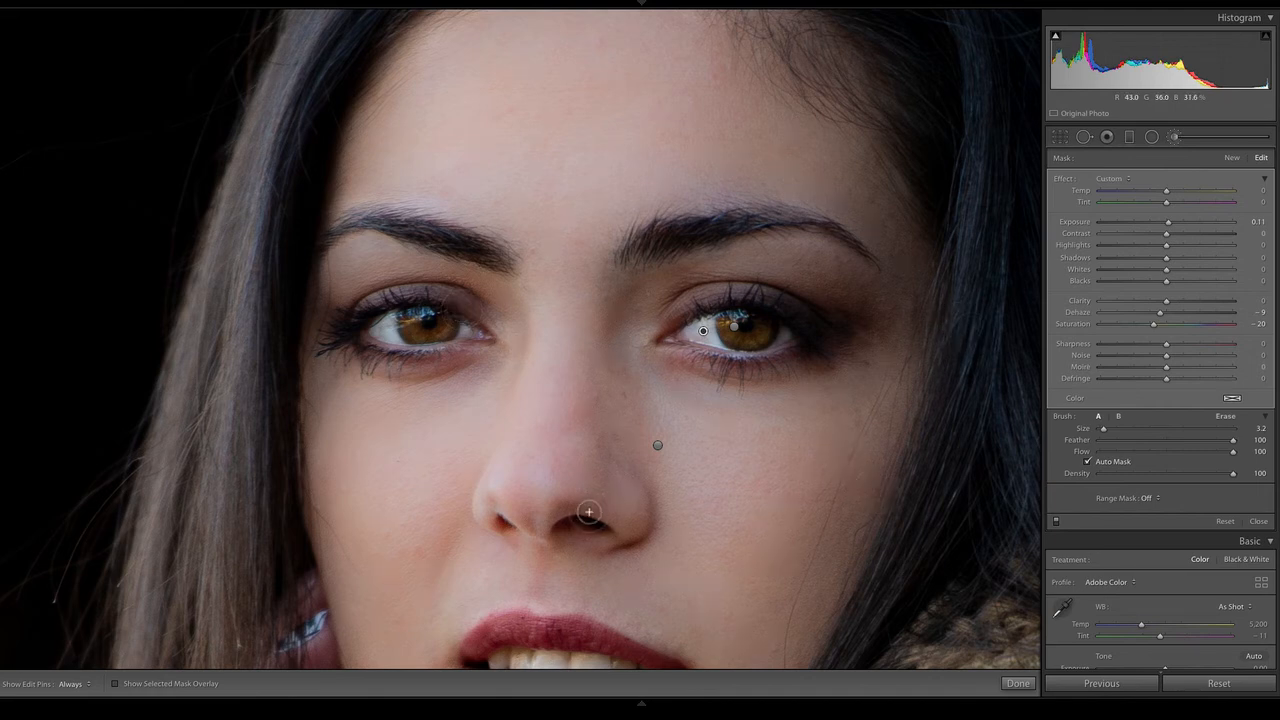
# Start a new brush mask for the mouth area using the Teeth Whitening effect preset
pyautogui.press('space')
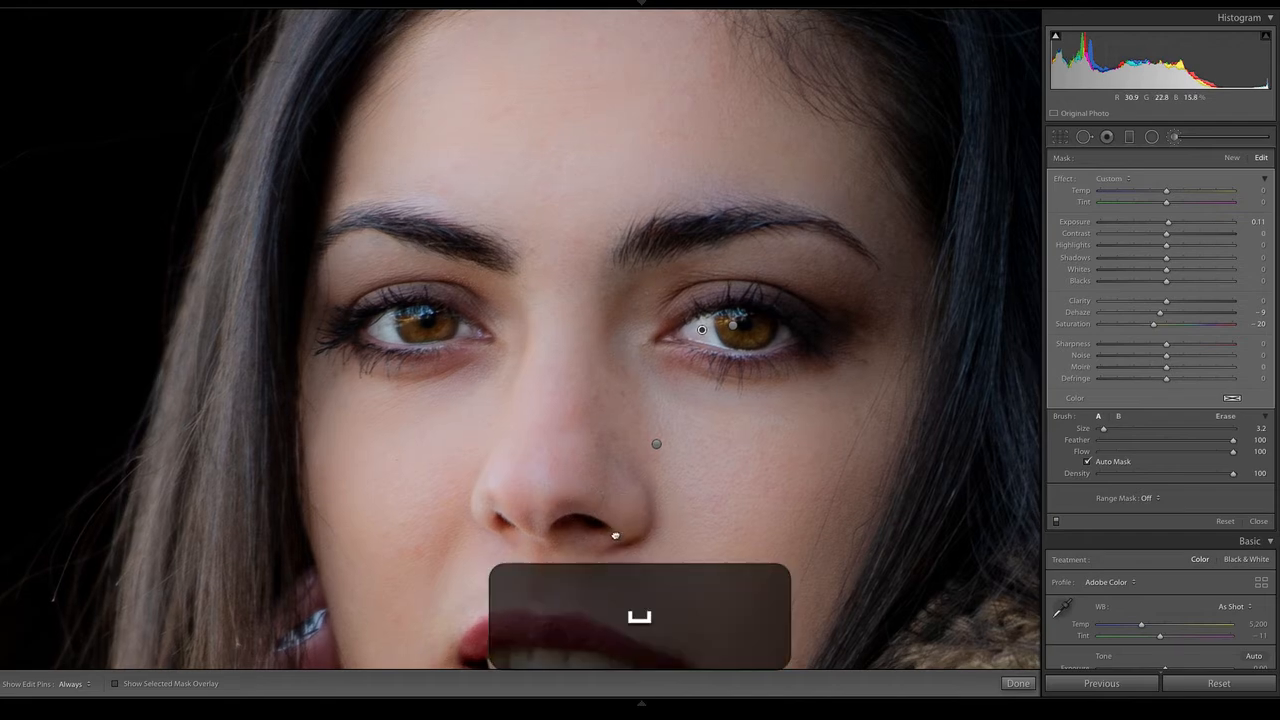
pyautogui.moveTo(623, 531); pyautogui.dragTo(622, 222)
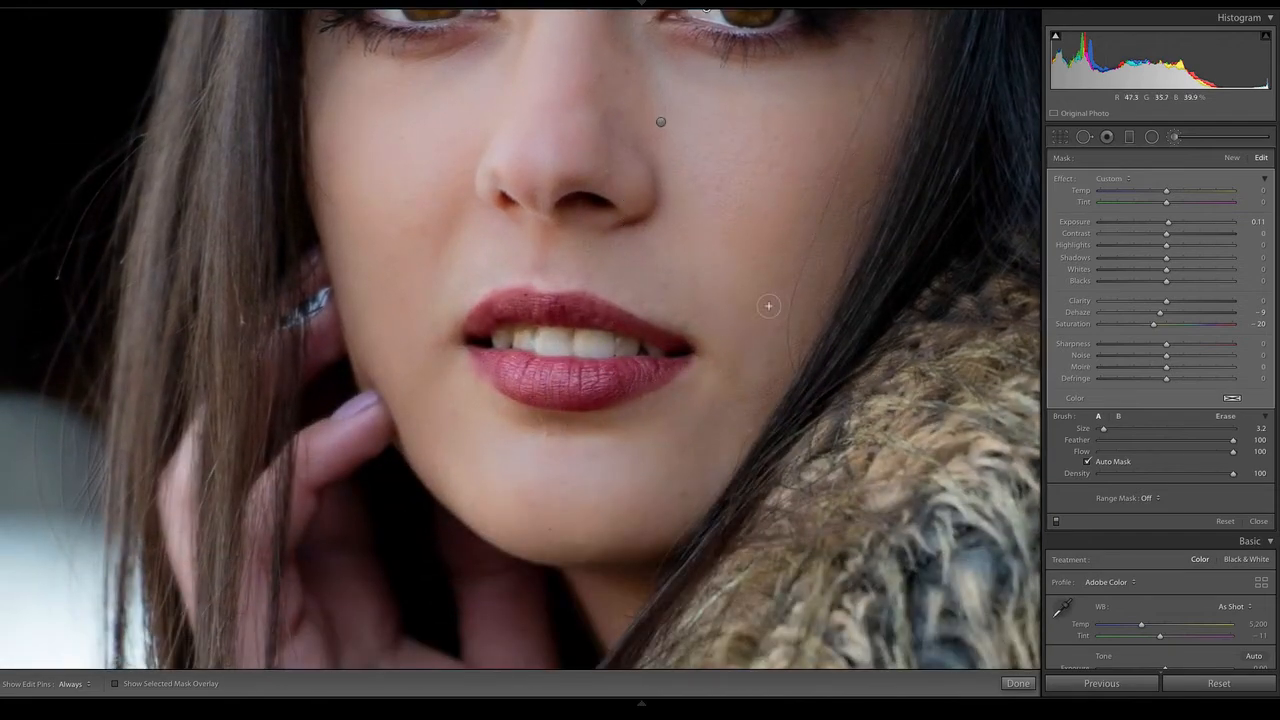
pyautogui.click(1232, 158)
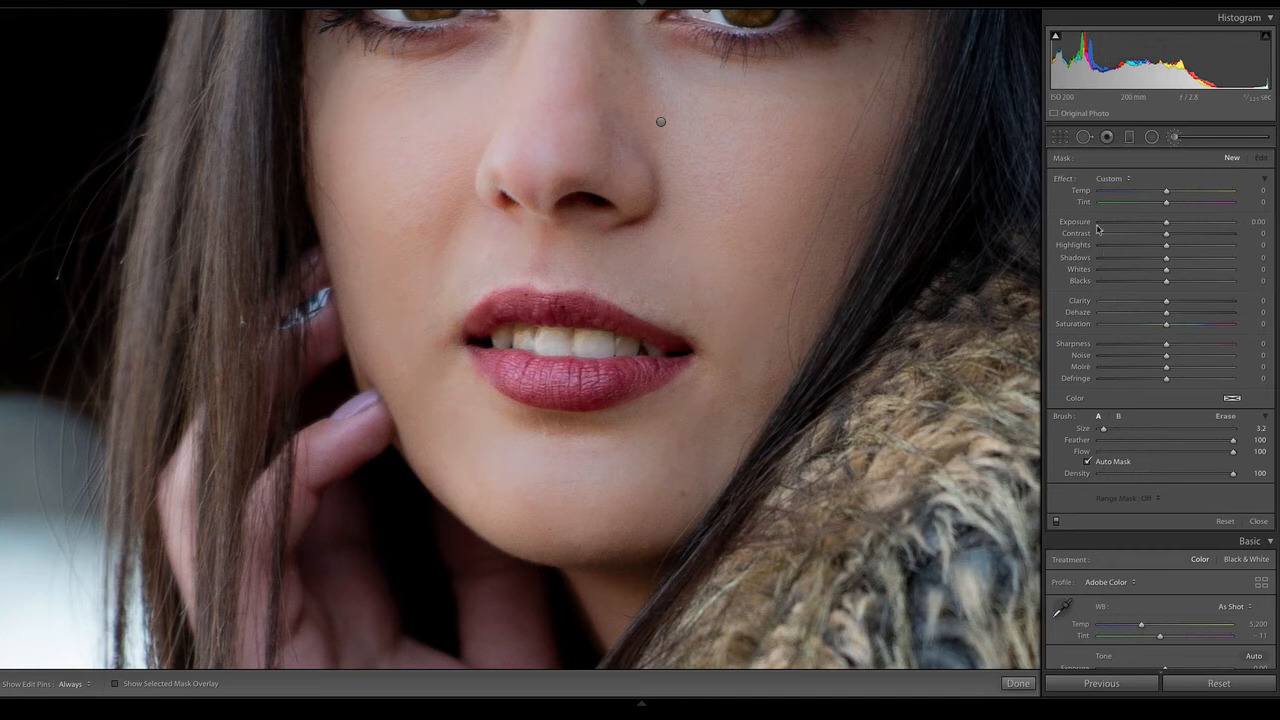
pyautogui.click(1109, 178)
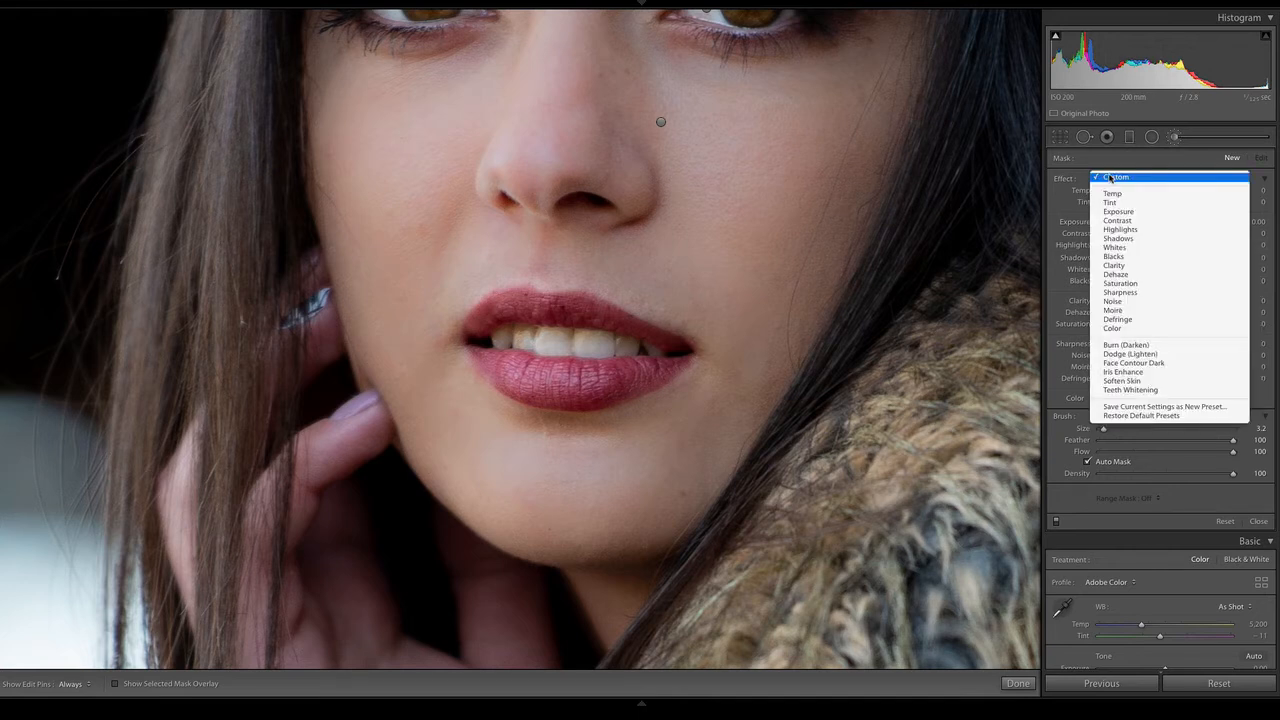
pyautogui.click(1156, 394)
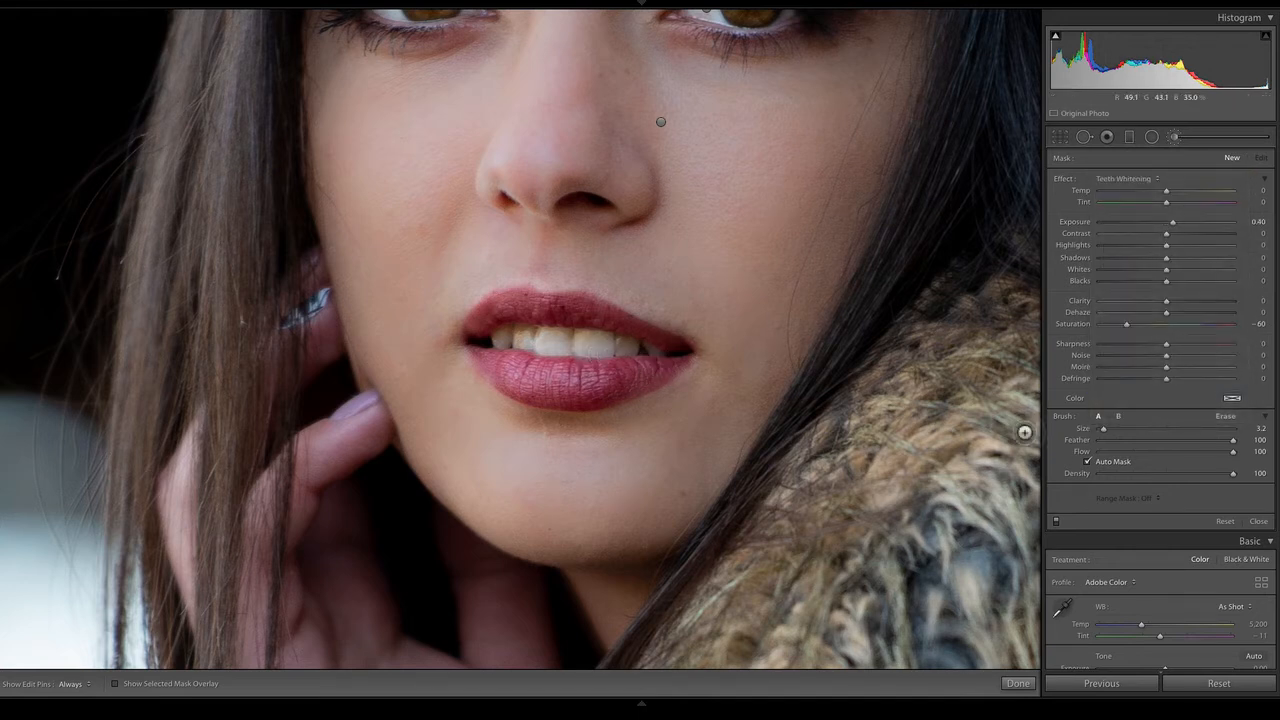
# Paint over the teeth with Auto Mask enabled, hiding the edit pins while painting and showing the mask overlay
pyautogui.click(1088, 461)
pyautogui.press('o')
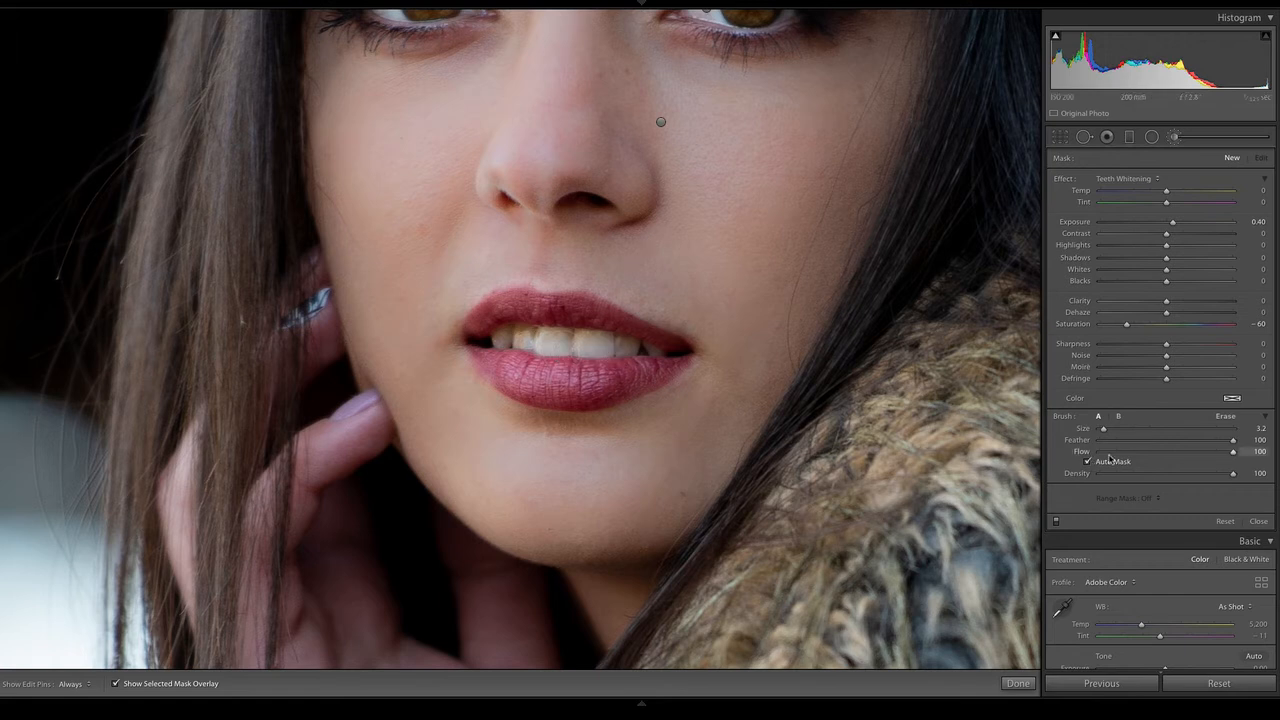
pyautogui.press('h')
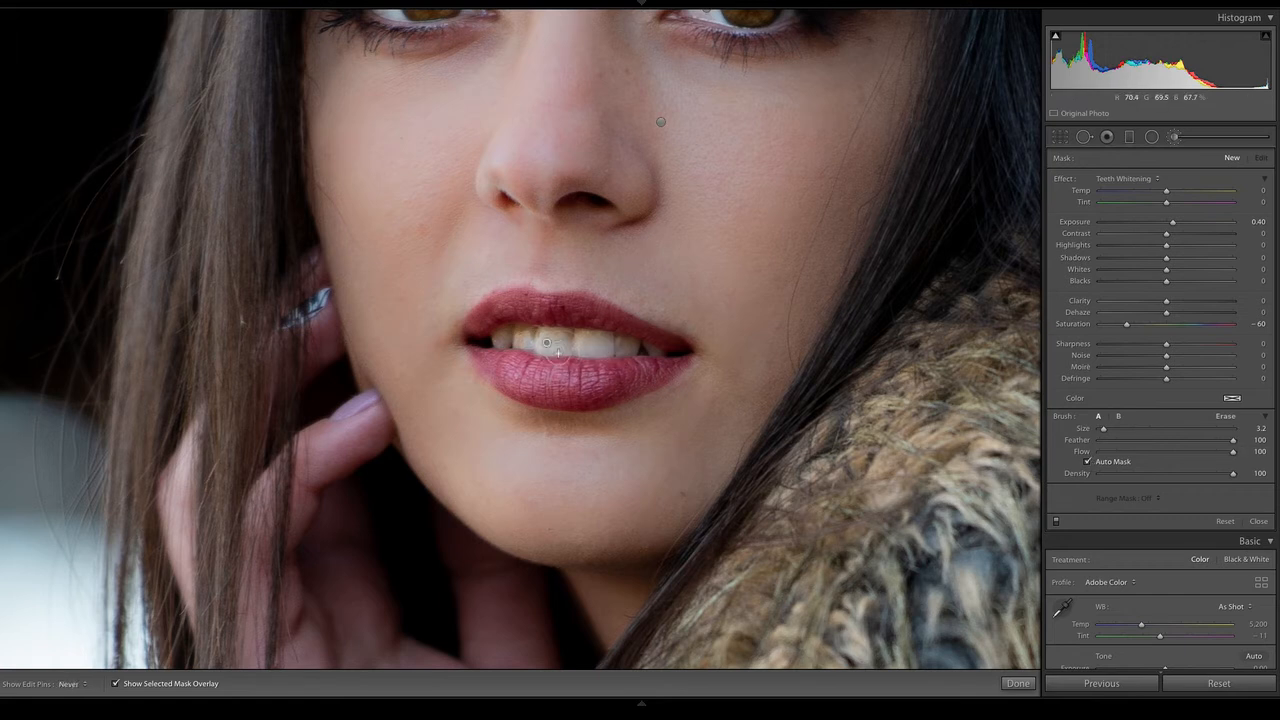
pyautogui.moveTo(632, 356)
pyautogui.mouseDown()
pyautogui.moveTo(505, 349)
pyautogui.moveTo(663, 361)
pyautogui.moveTo(537, 339)
pyautogui.moveTo(502, 347)
pyautogui.moveTo(609, 349)
pyautogui.mouseUp()
pyautogui.press('h')
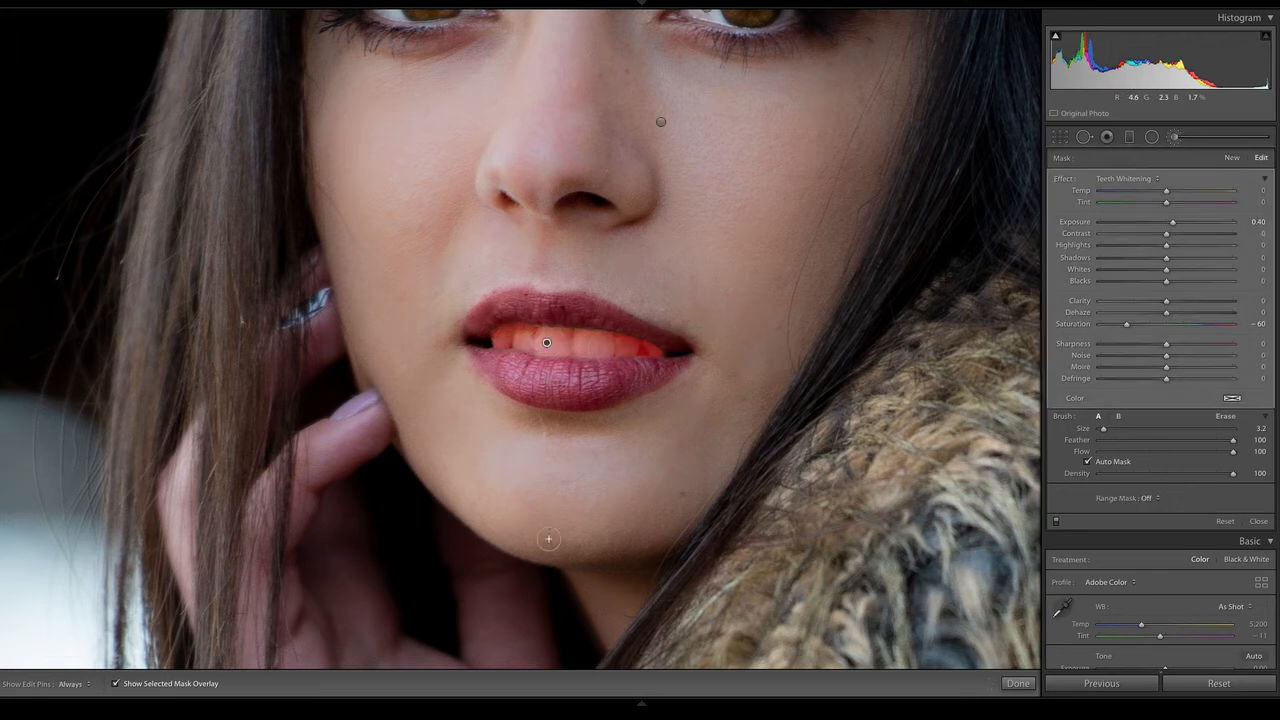
# Hide the mask overlay, set the teeth mask's Saturation to -32 and finish the brush editing
pyautogui.press('o')
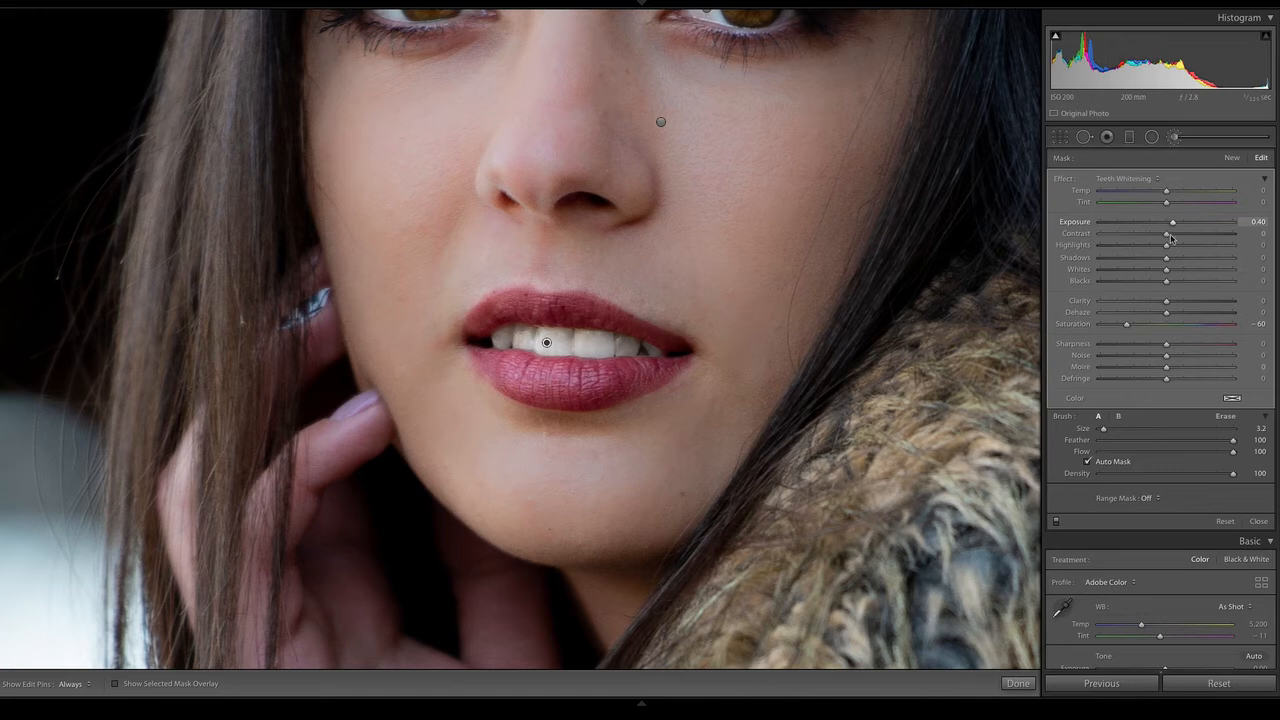
pyautogui.moveTo(1129, 325); pyautogui.dragTo(1141, 329)
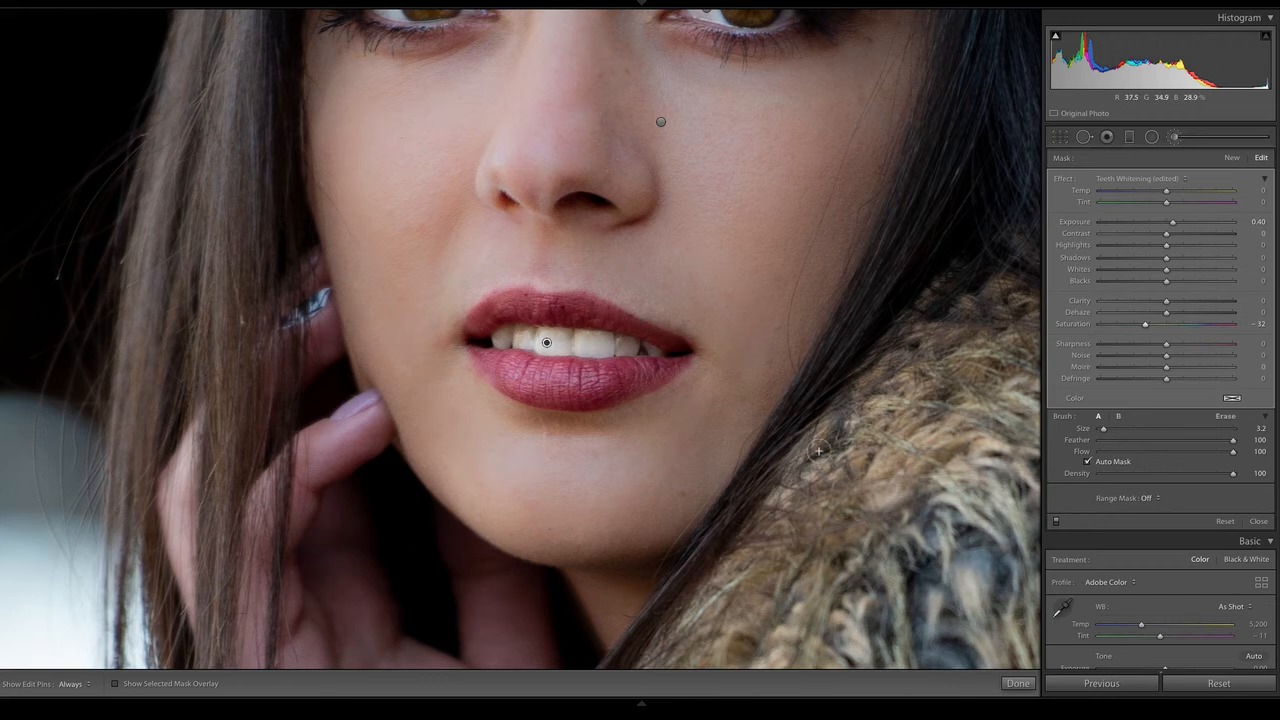
pyautogui.press('z')
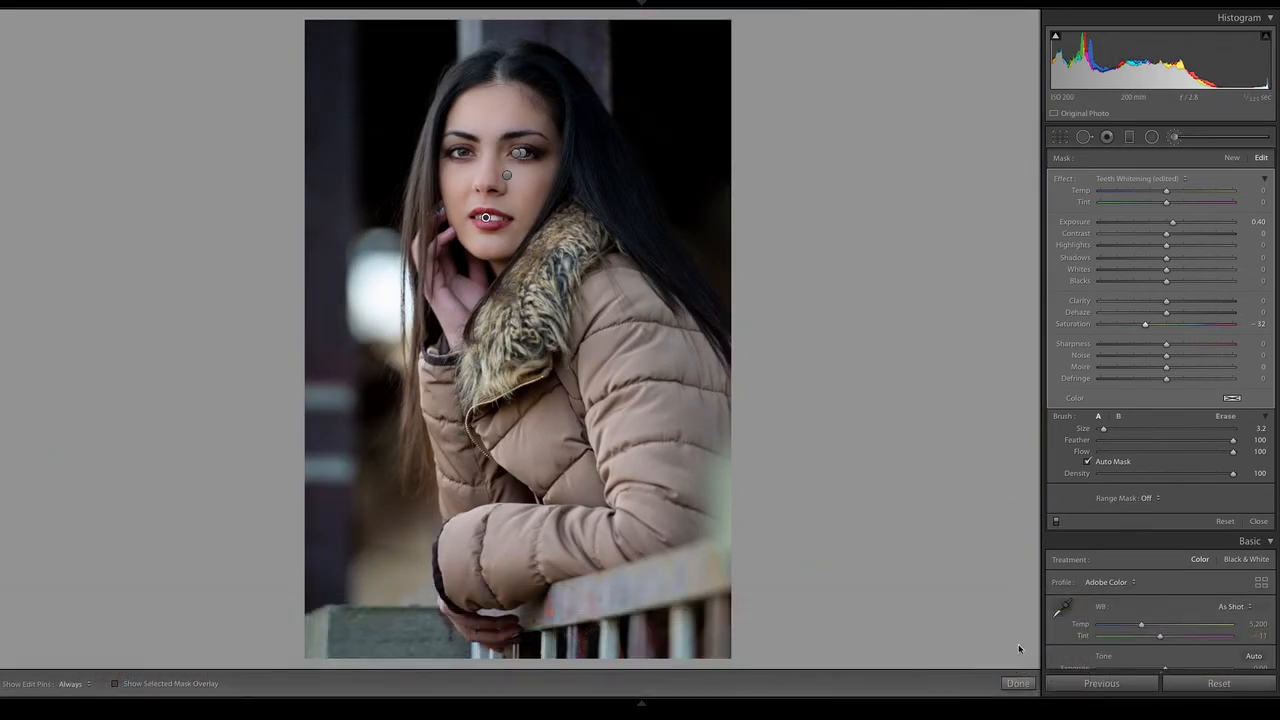
pyautogui.click(1017, 683)
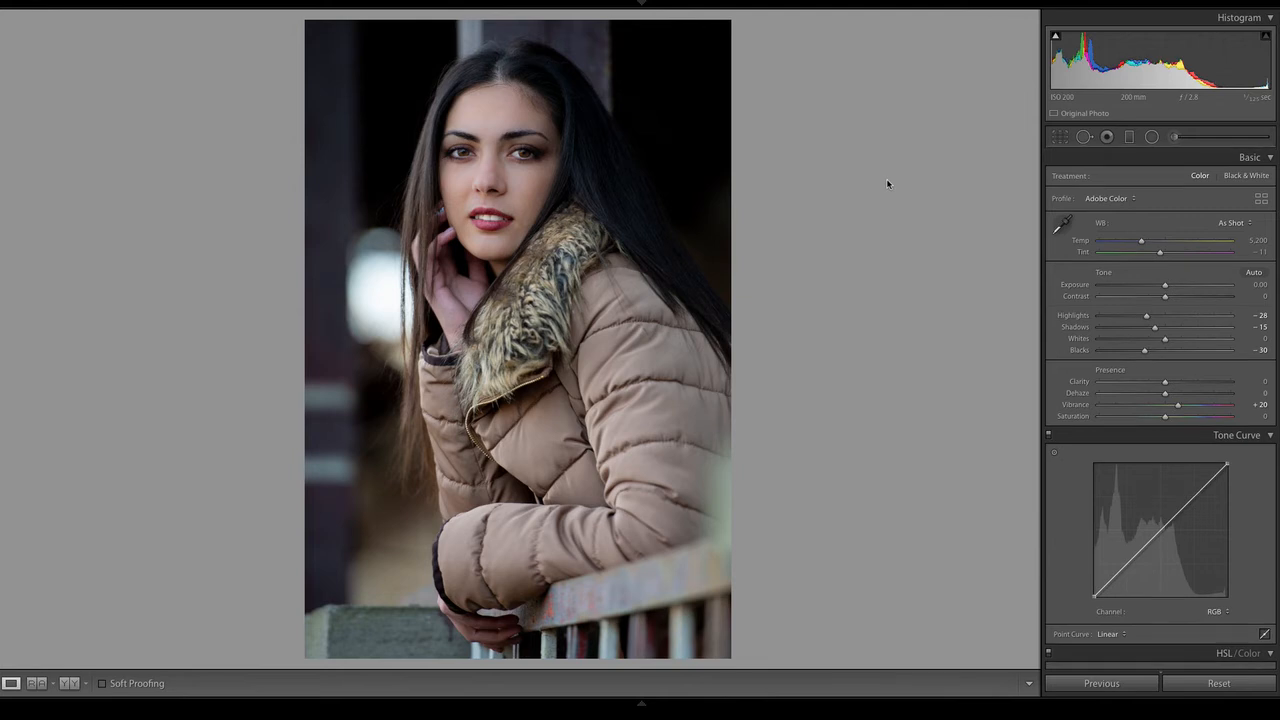
# Examine the HSL settings of the previous photo, the finished version of the portrait, and return to the current photo
pyautogui.press('Left')
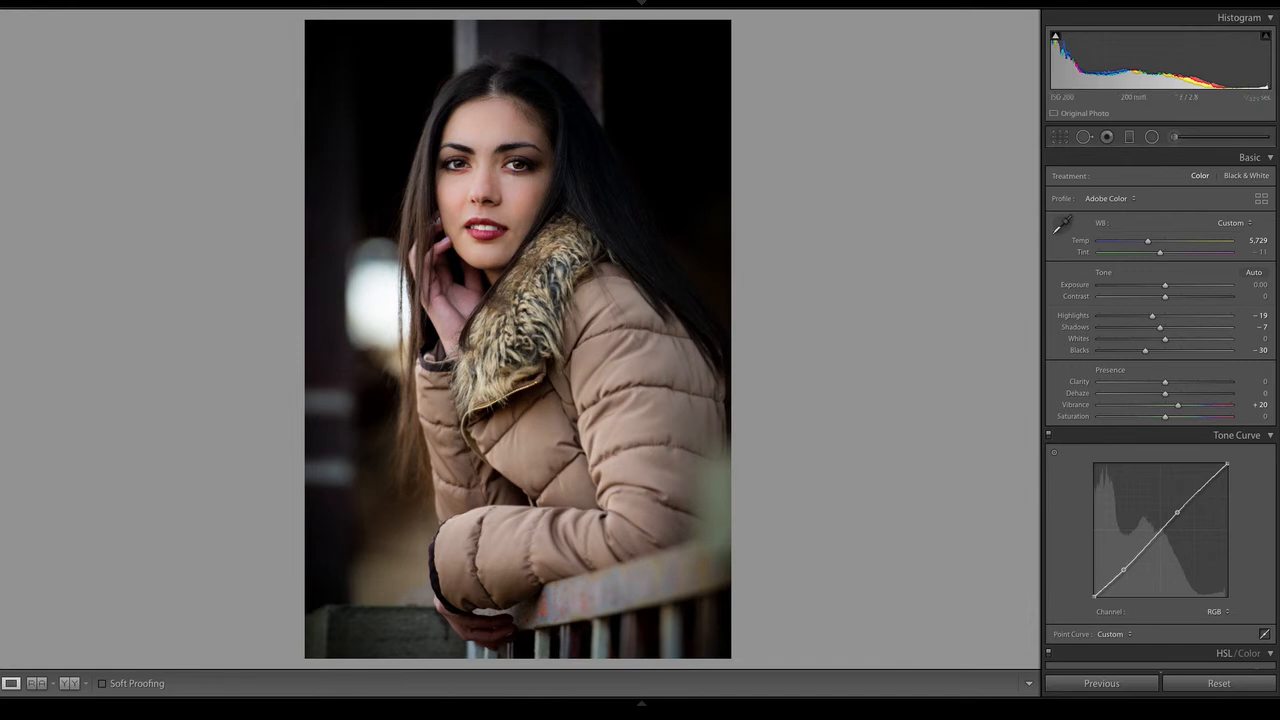
pyautogui.scroll(-8, 1203, 350)
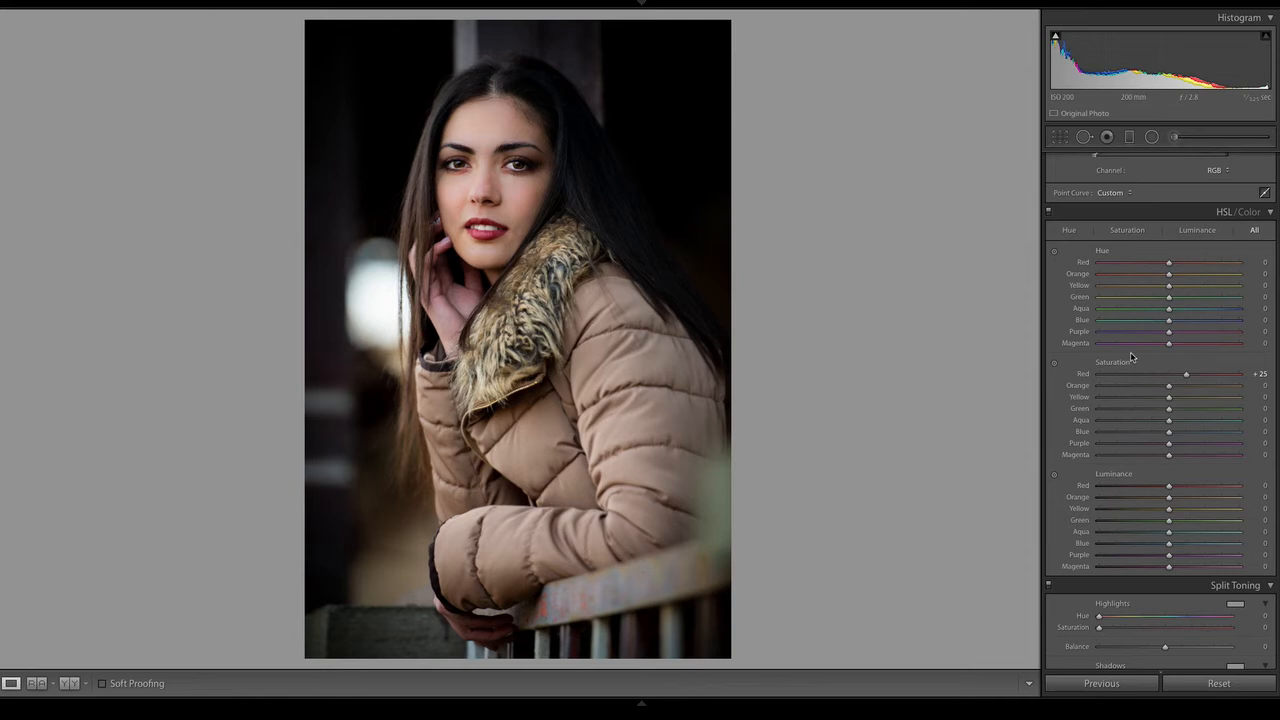
pyautogui.press('Right')
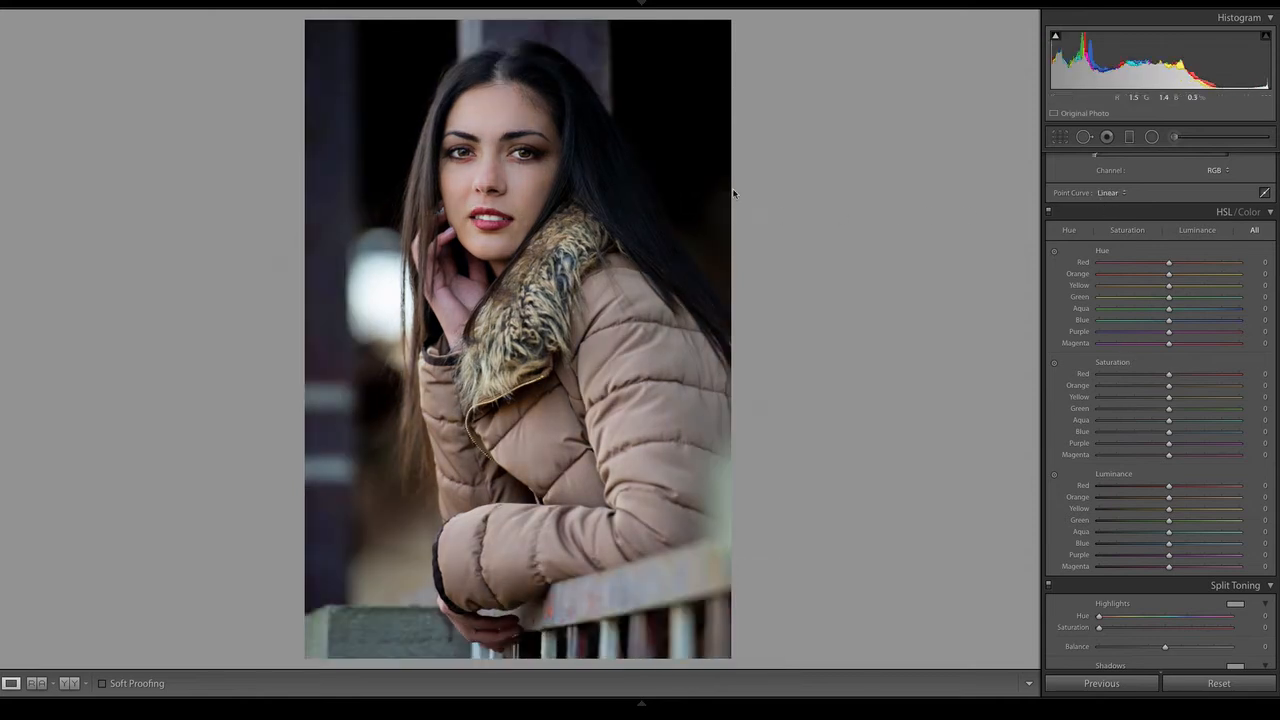
# Set up a new brush mask for the lips with Saturation 51, Exposure 0 and brush size 6.7
pyautogui.click(513, 233)
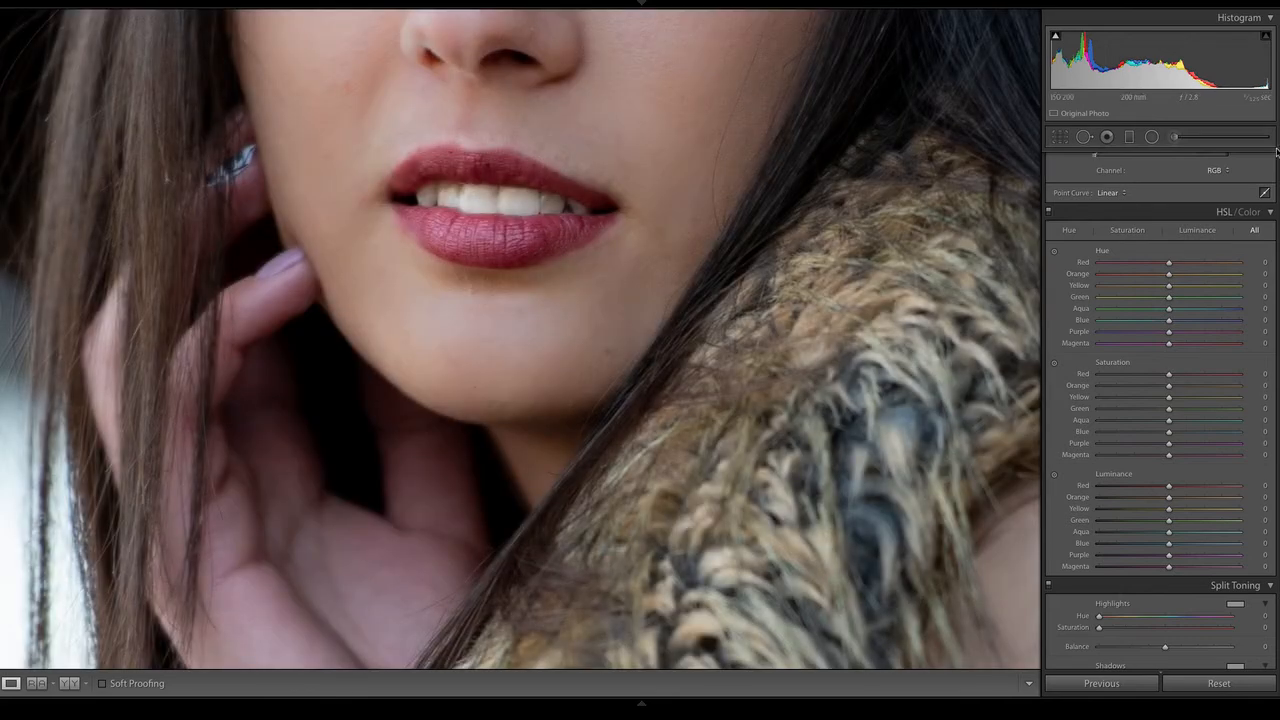
pyautogui.click(1175, 138)
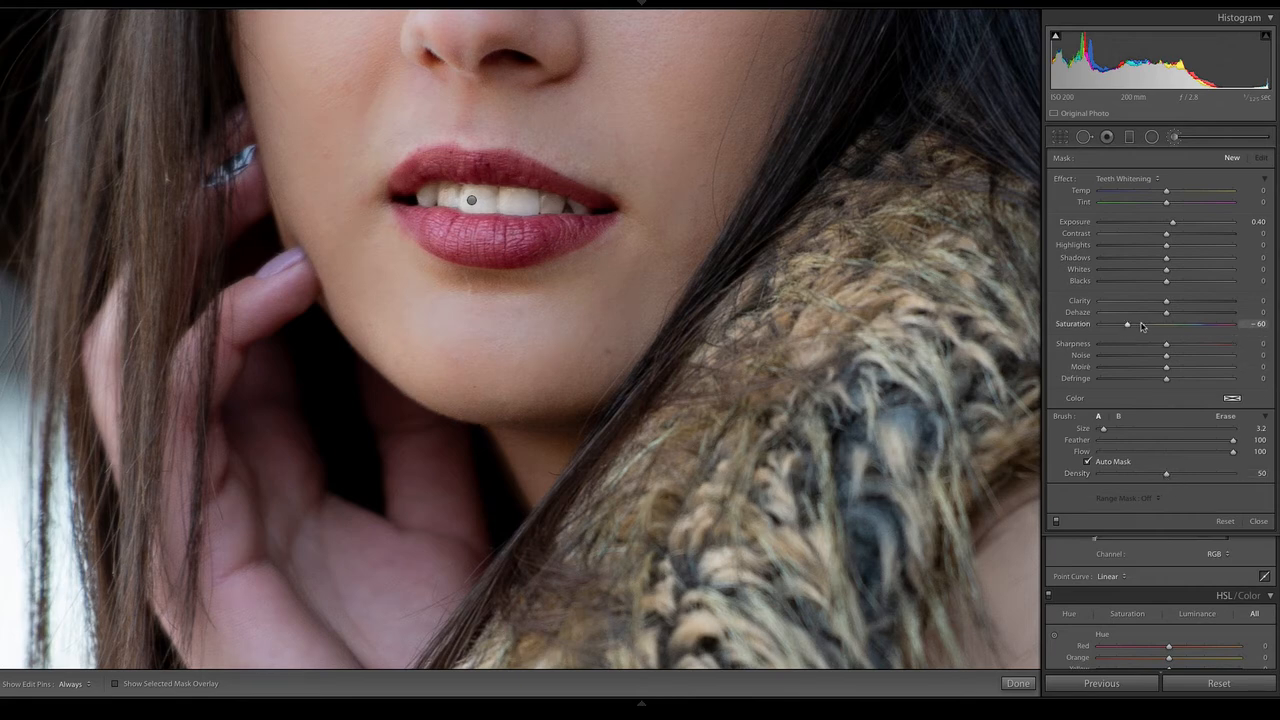
pyautogui.moveTo(1142, 325); pyautogui.dragTo(1200, 325)
pyautogui.doubleClick(1174, 224)
pyautogui.moveTo(1103, 429); pyautogui.dragTo(1109, 430)
# Paint over both lips with Auto Mask, using the mask overlay to check the coverage
pyautogui.press('h')
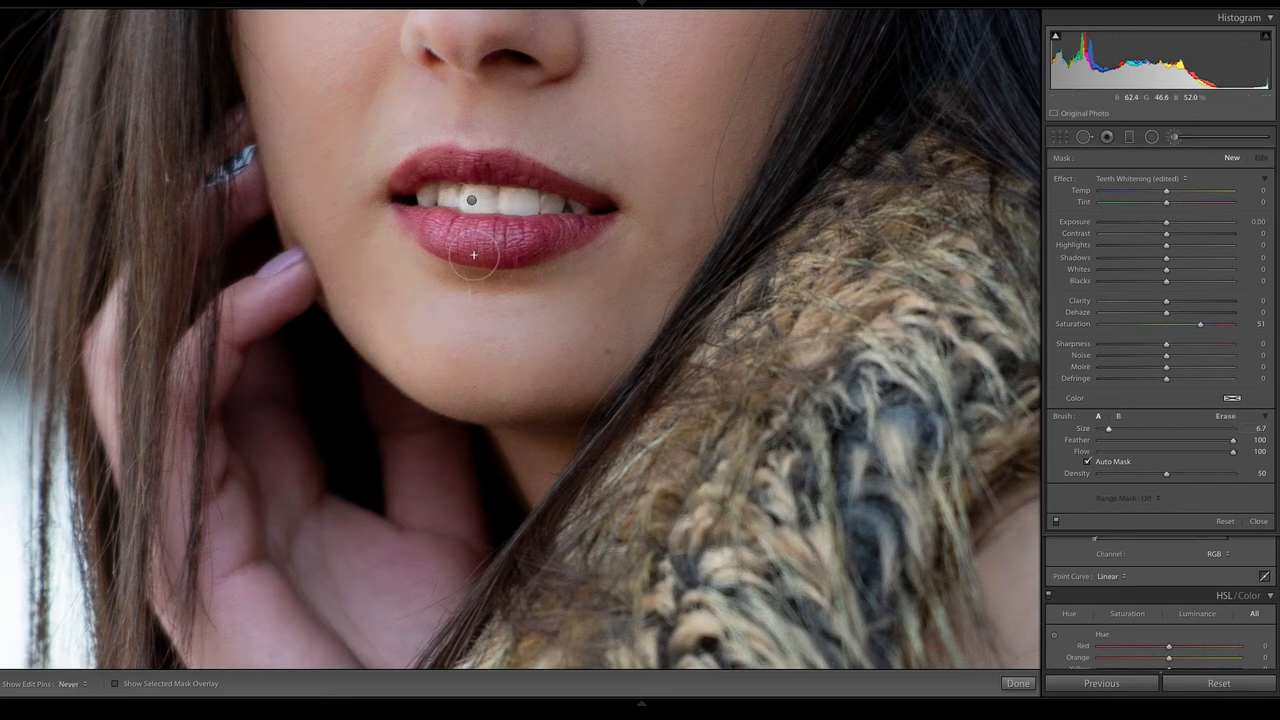
pyautogui.moveTo(558, 257); pyautogui.dragTo(449, 240)
pyautogui.press('h')
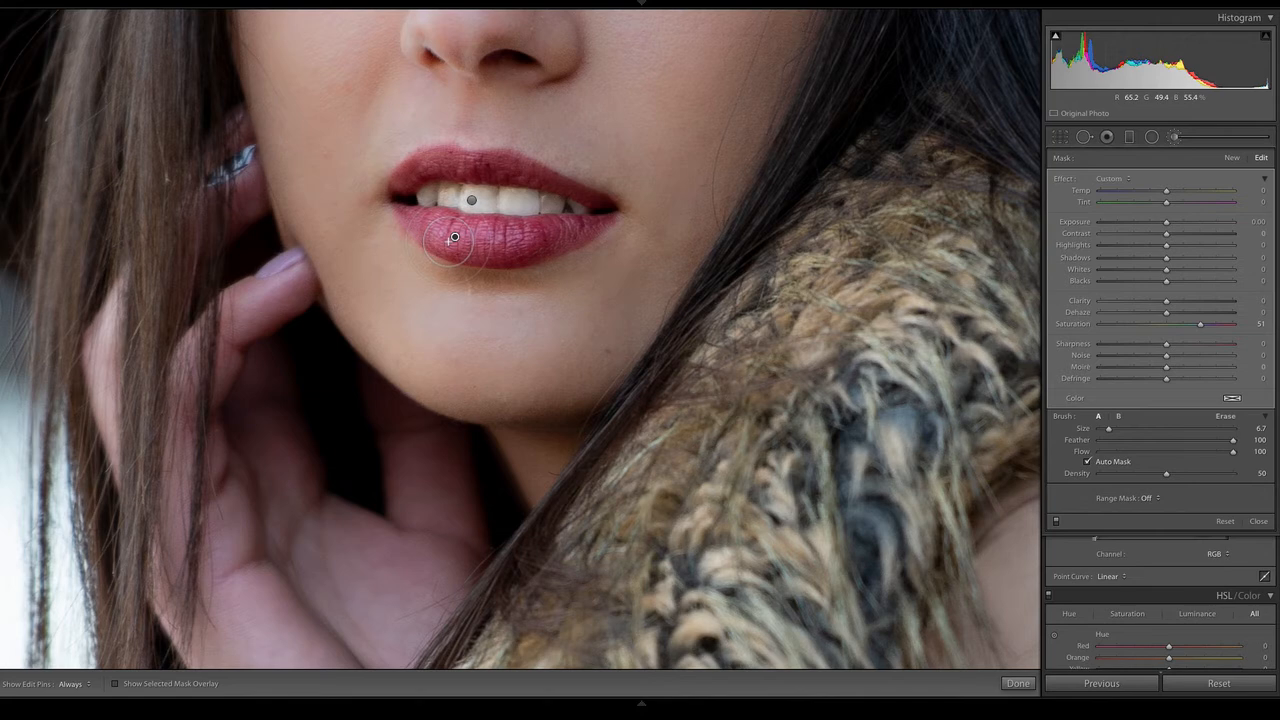
pyautogui.press('o')
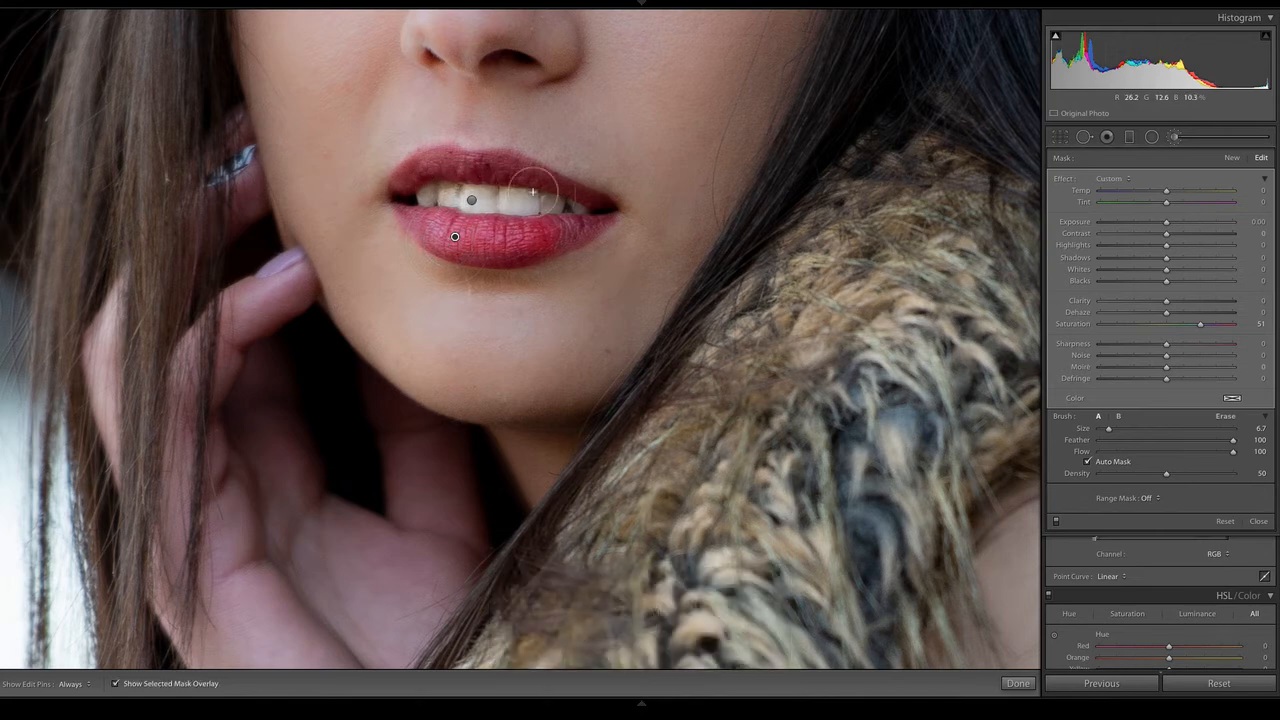
pyautogui.moveTo(533, 191)
pyautogui.mouseDown()
pyautogui.moveTo(437, 188)
pyautogui.moveTo(422, 209)
pyautogui.moveTo(481, 258)
pyautogui.moveTo(592, 252)
pyautogui.moveTo(614, 234)
pyautogui.moveTo(609, 206)
pyautogui.moveTo(478, 180)
pyautogui.moveTo(450, 183)
pyautogui.moveTo(427, 213)
pyautogui.moveTo(444, 247)
pyautogui.mouseUp()
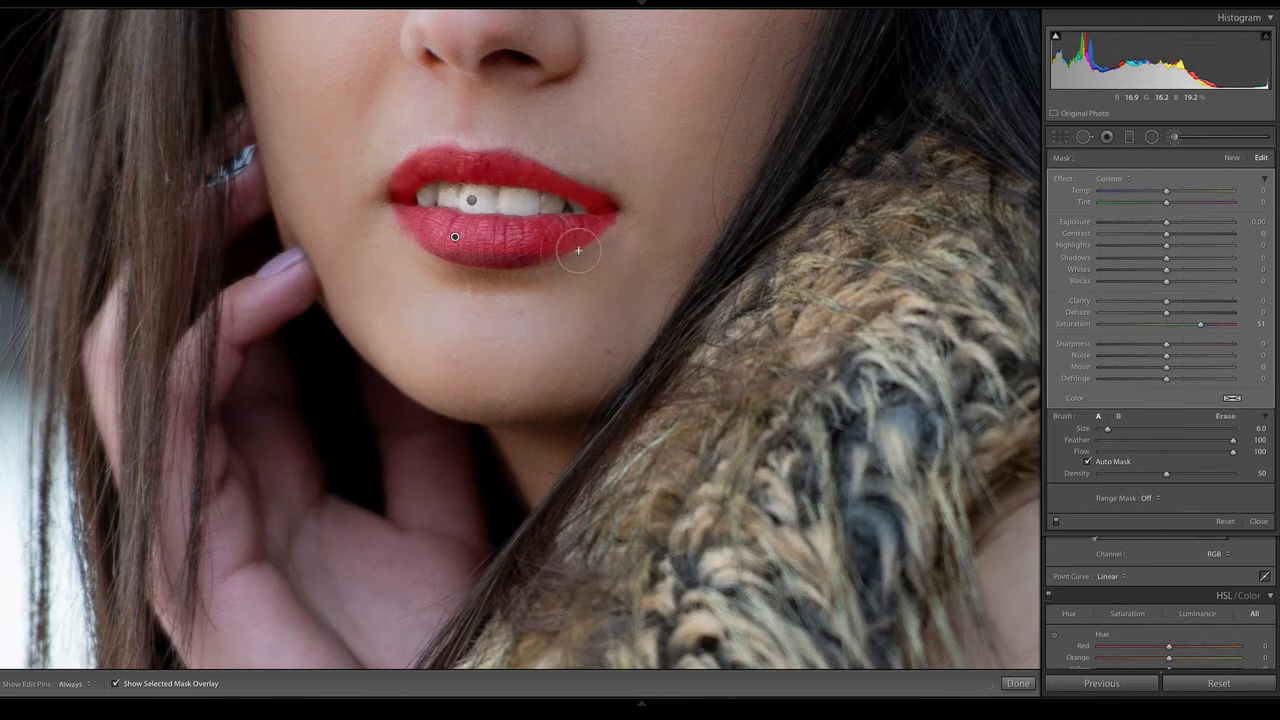
# Hide the mask overlay and set the lip mask's Tint to 39 and Saturation to 49
pyautogui.press('h')
pyautogui.press('h')
pyautogui.moveTo(472, 254)
pyautogui.mouseDown()
pyautogui.moveTo(723, 263)
pyautogui.moveTo(813, 306)
pyautogui.mouseUp()
pyautogui.press('o')
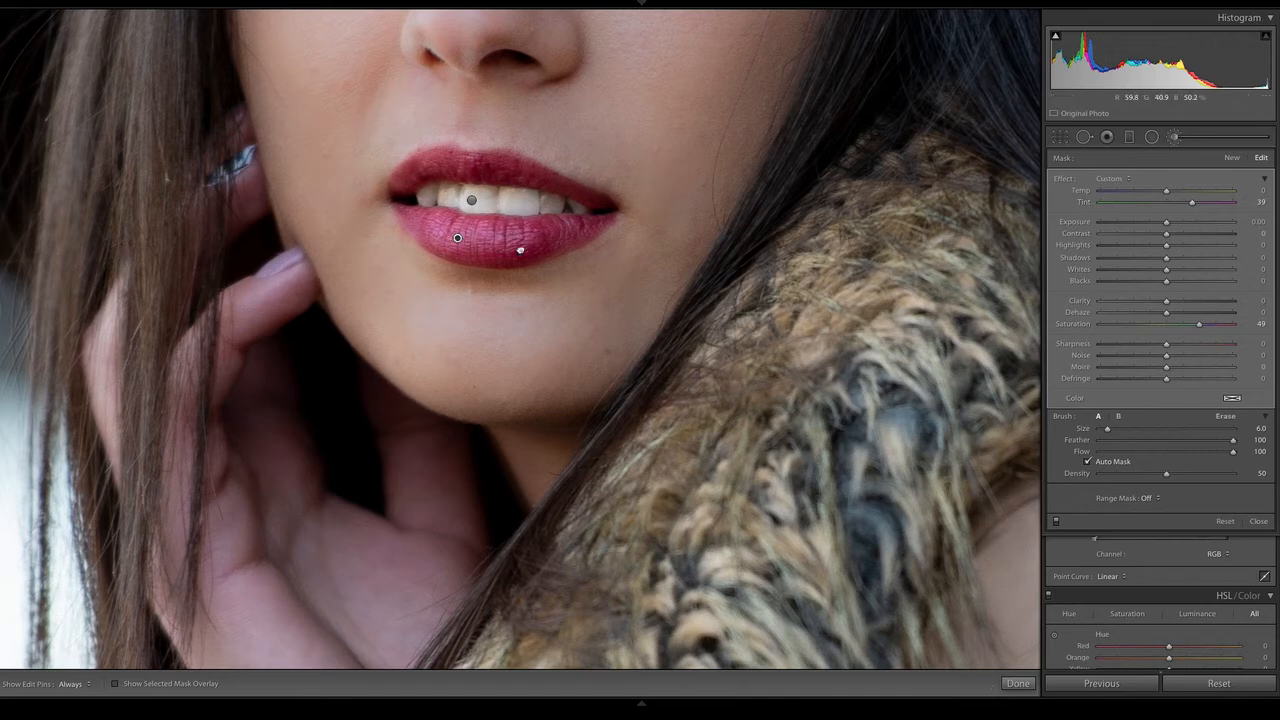
# Delete the lip mask, undo the deletion and close the Adjustment Brush with the whole photo in view
pyautogui.press('BackSpace')
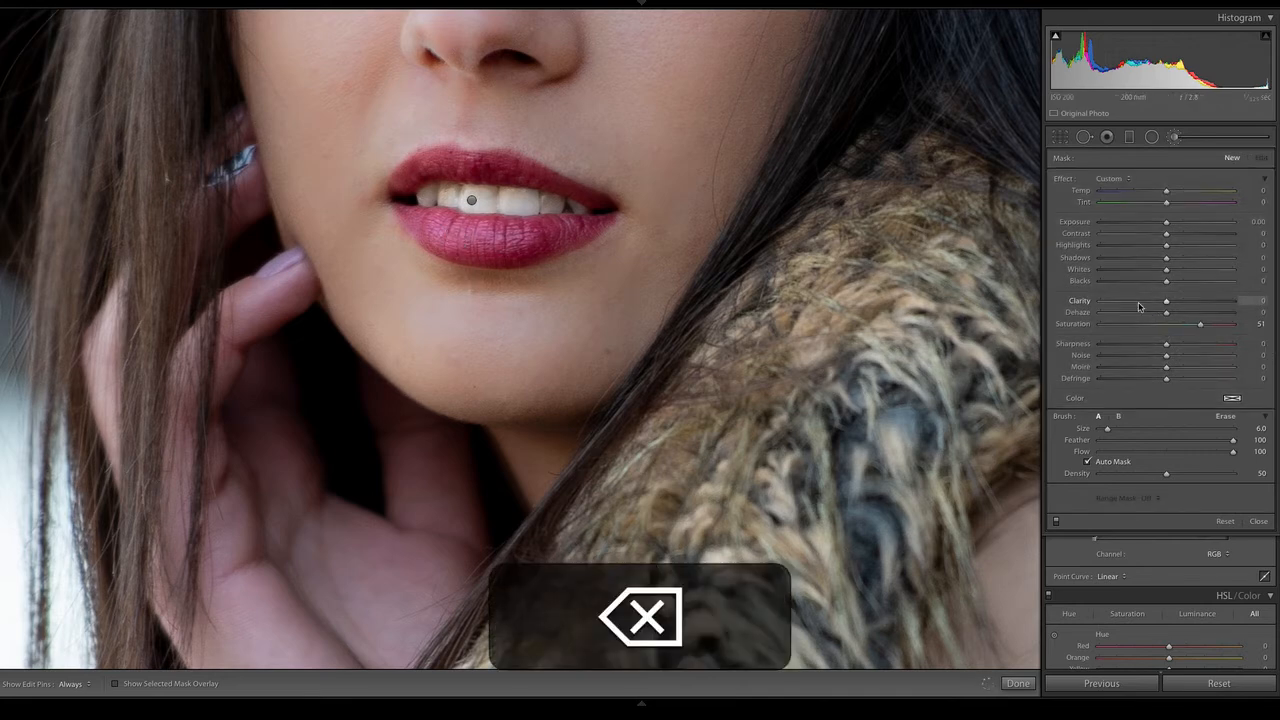
pyautogui.press('super+z')
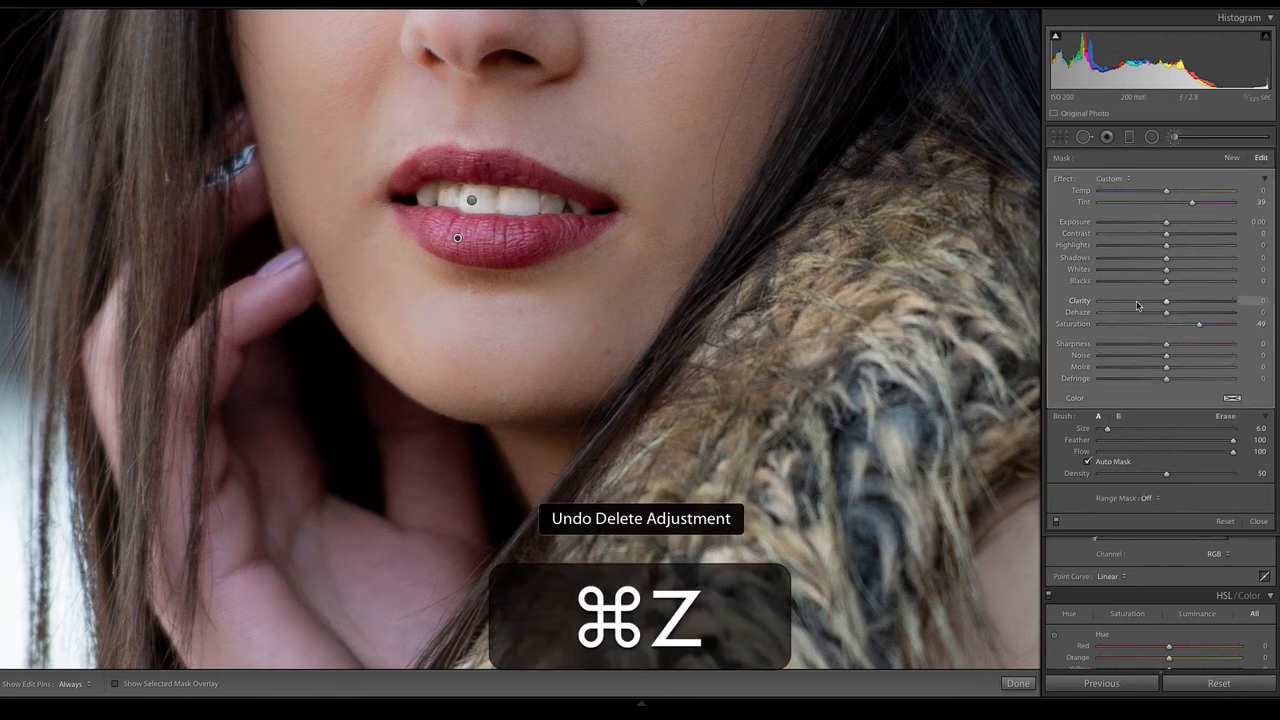
pyautogui.press('z')
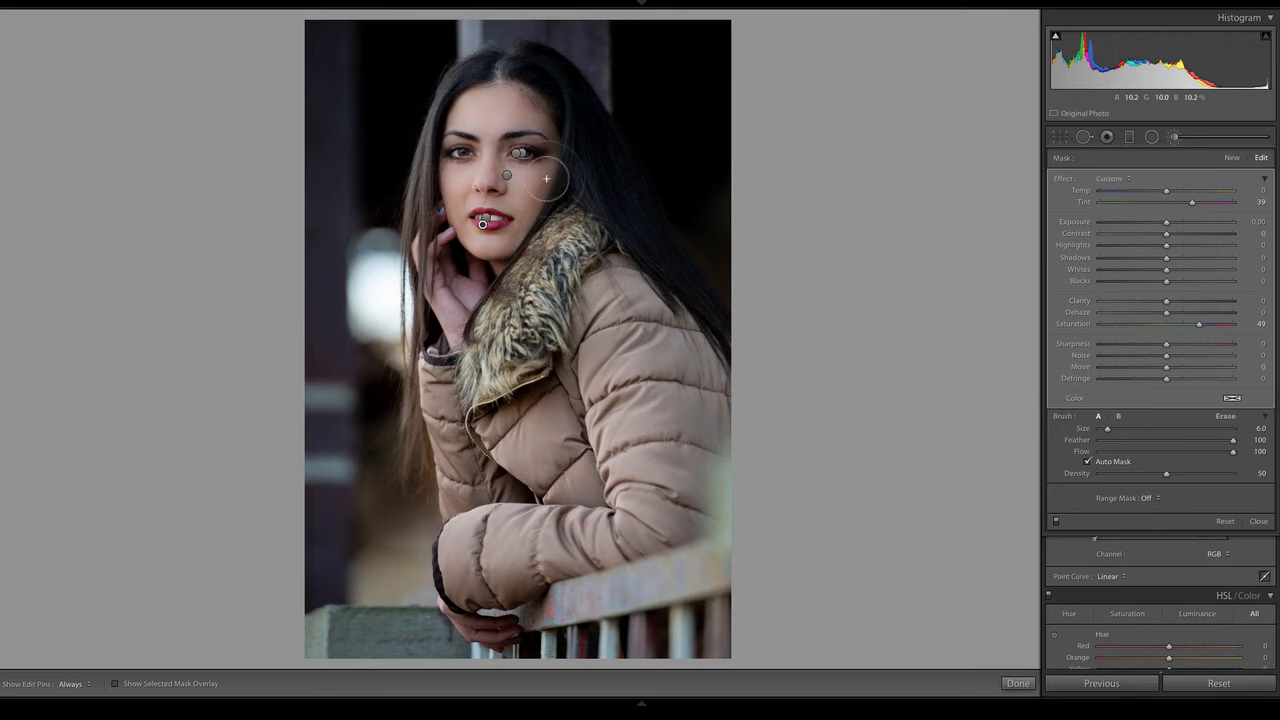
pyautogui.moveTo(1037, 712)
pyautogui.click(1172, 137)
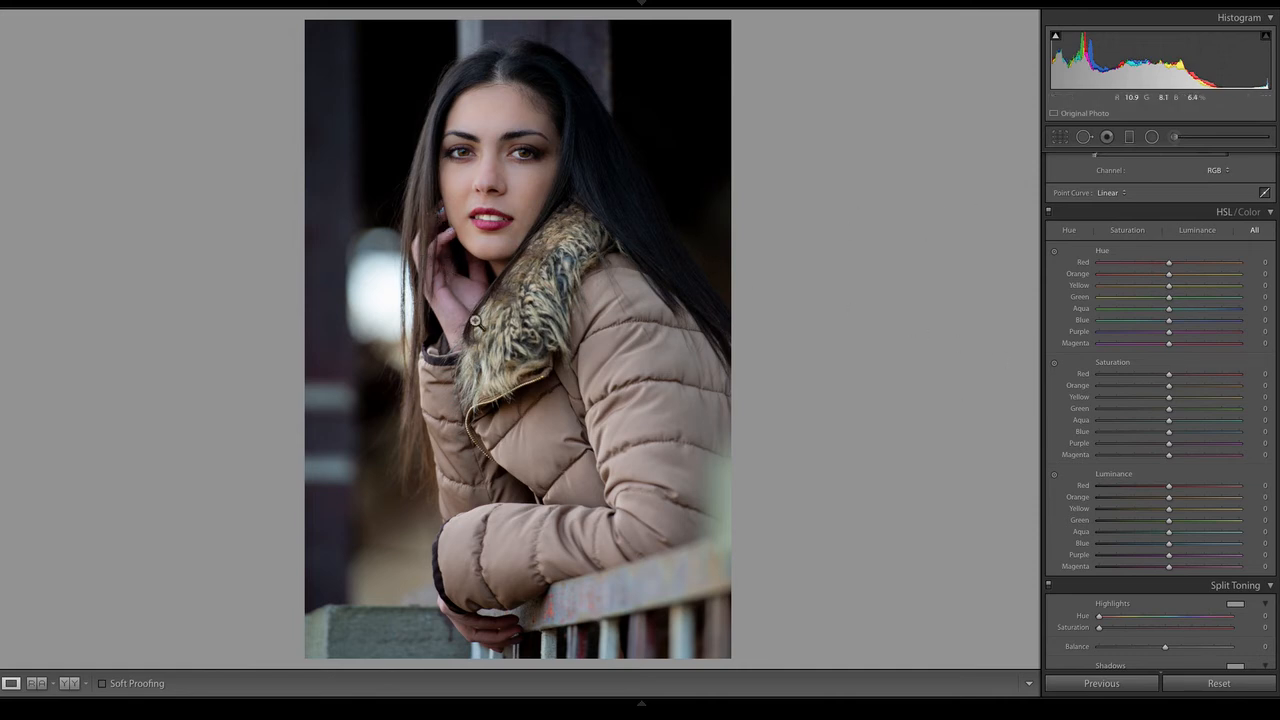
# Compare the lips and hand close up between the finished version and the current photo
pyautogui.press('Left')
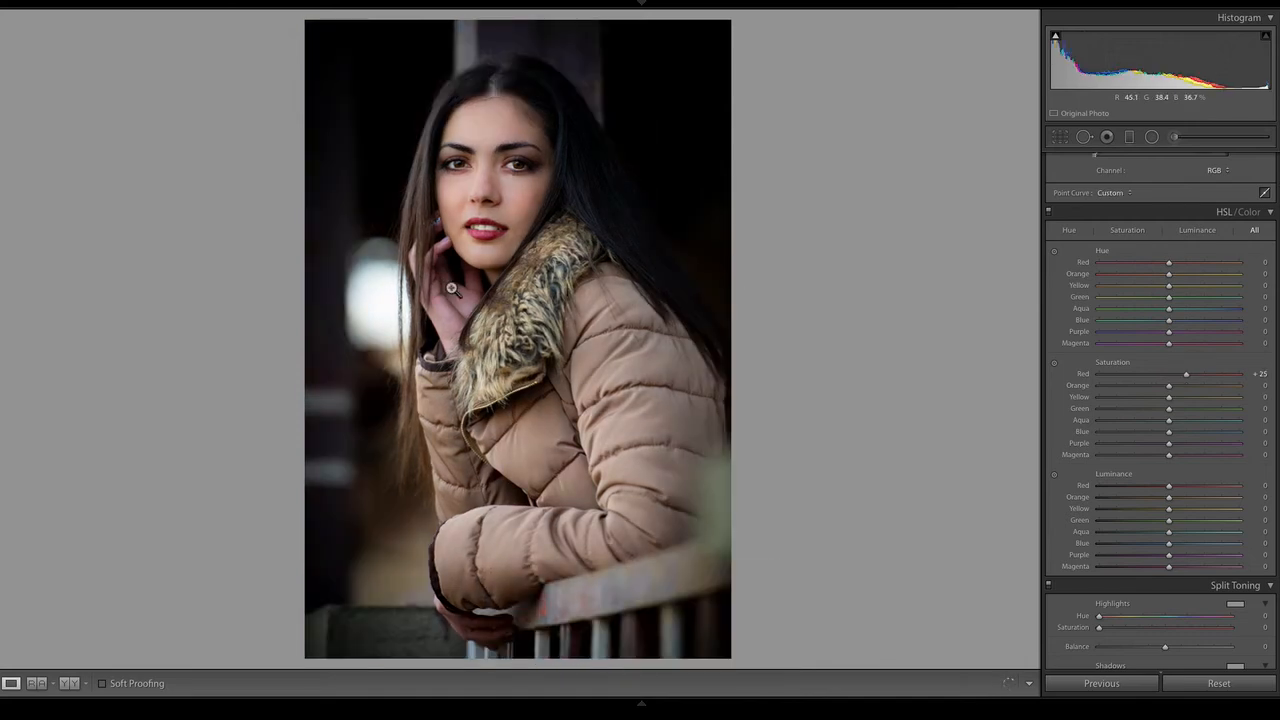
pyautogui.click(442, 277)
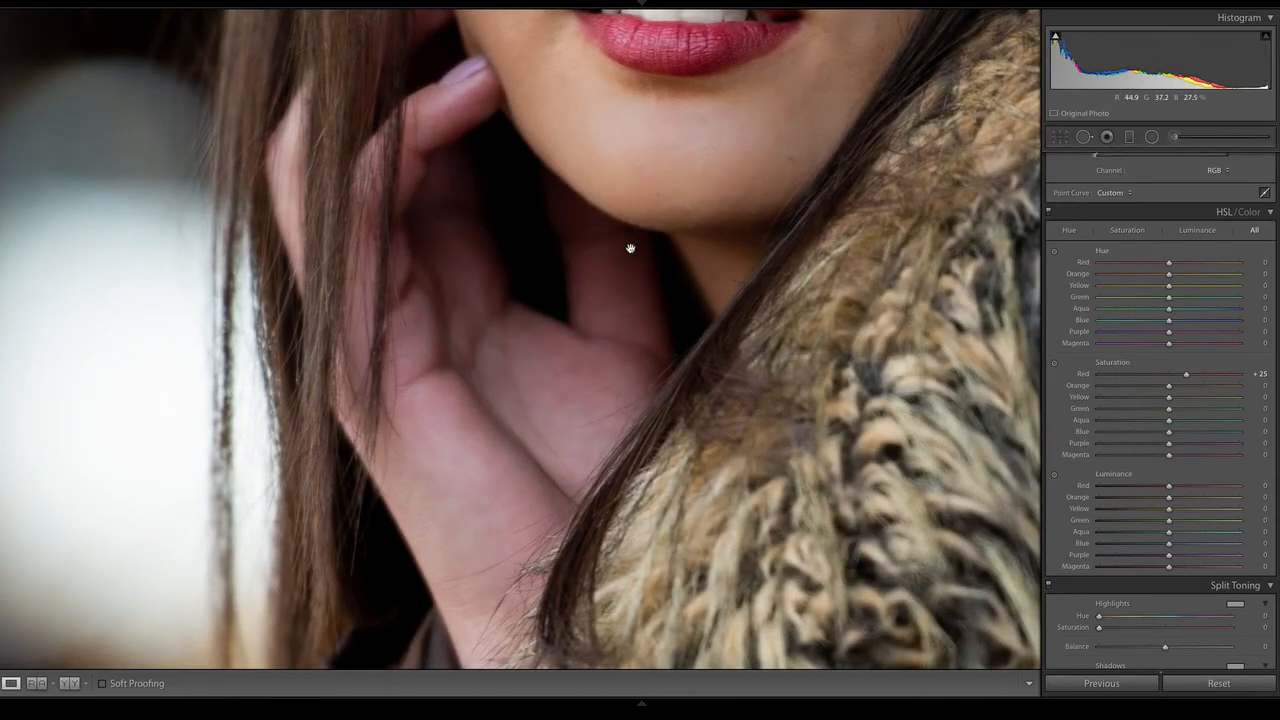
pyautogui.press('Right')
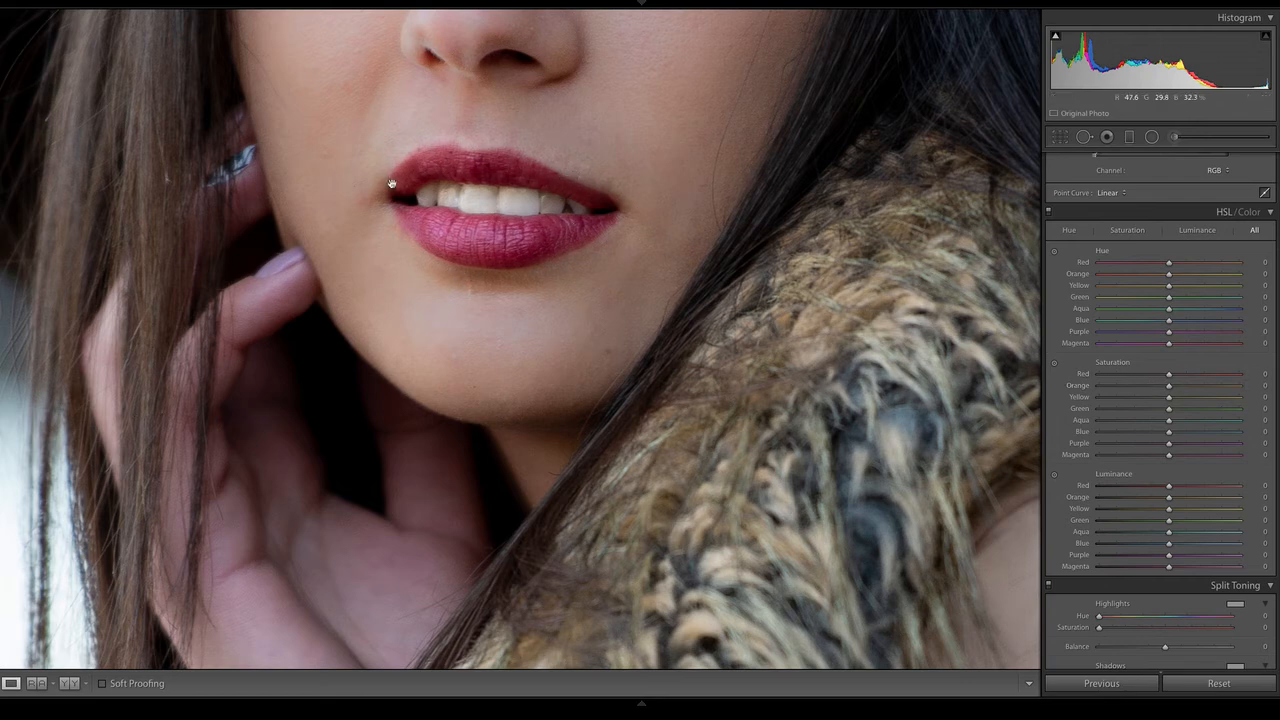
pyautogui.press('z')
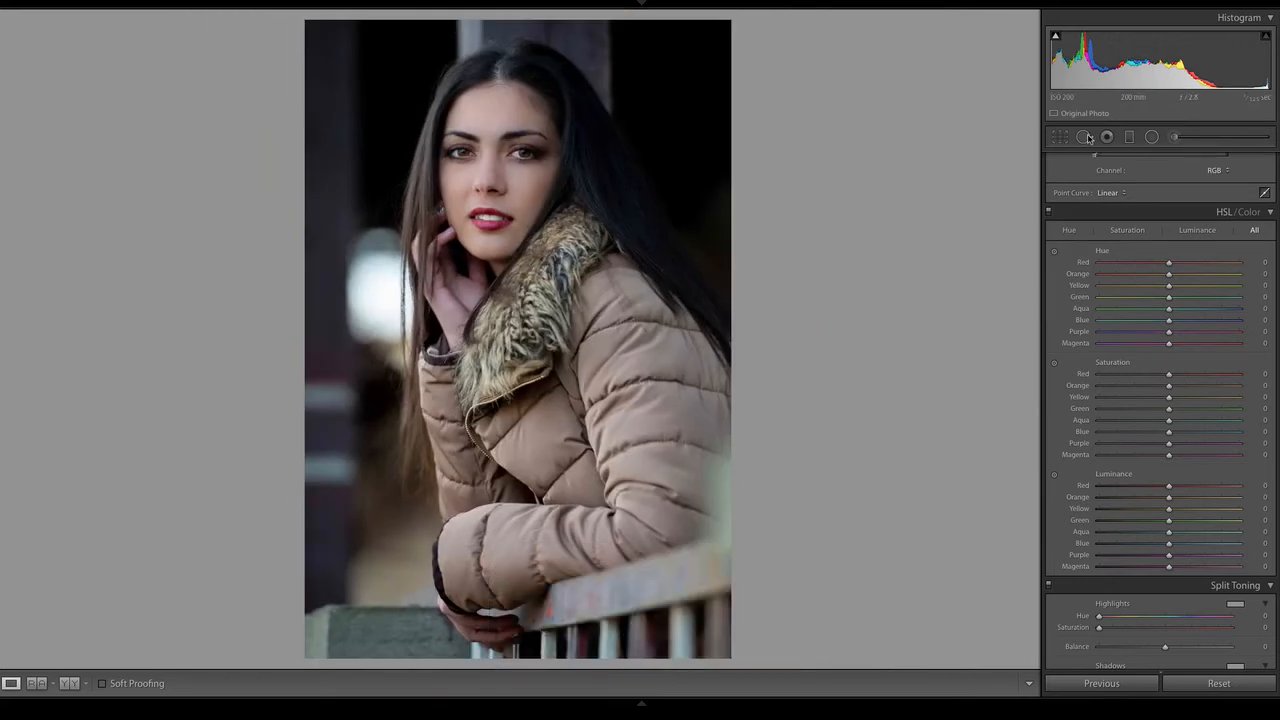
# Warm the photo's white balance by setting the Basic Temp to 5,844
pyautogui.scroll(5, 1160, 400)
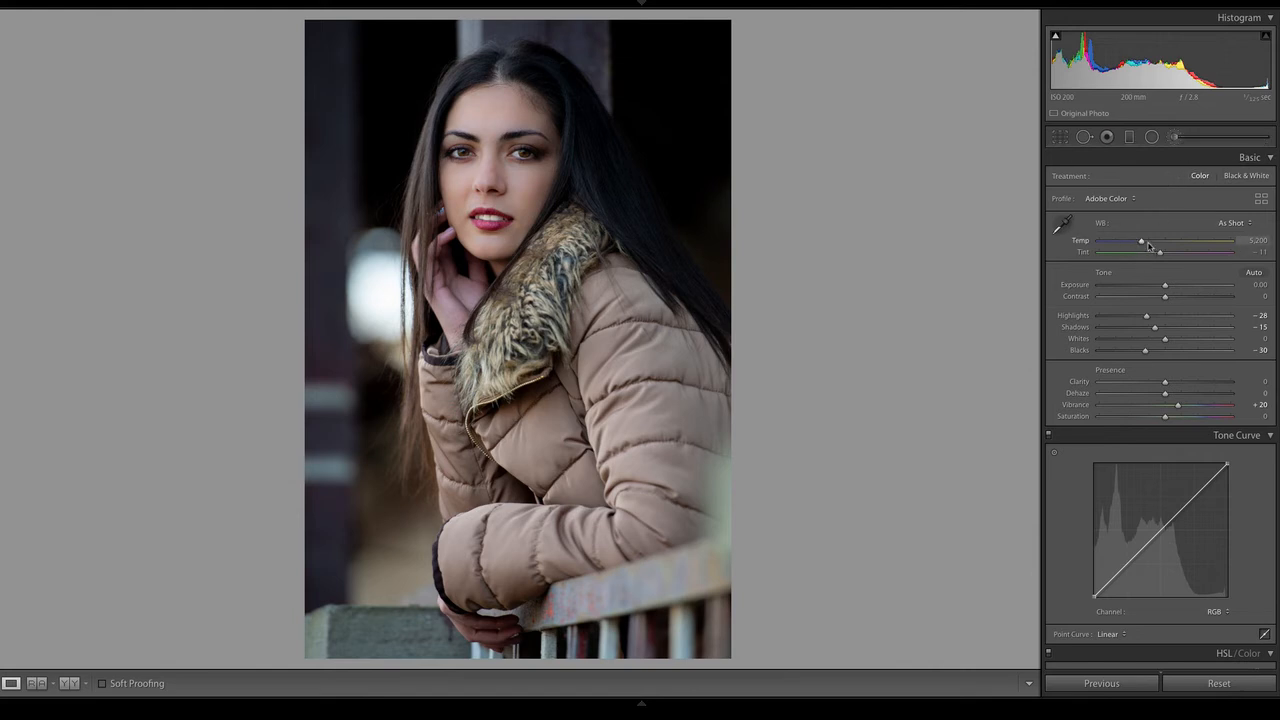
pyautogui.moveTo(1142, 244); pyautogui.dragTo(1143, 244)
pyautogui.moveTo(1155, 246); pyautogui.dragTo(1154, 246)
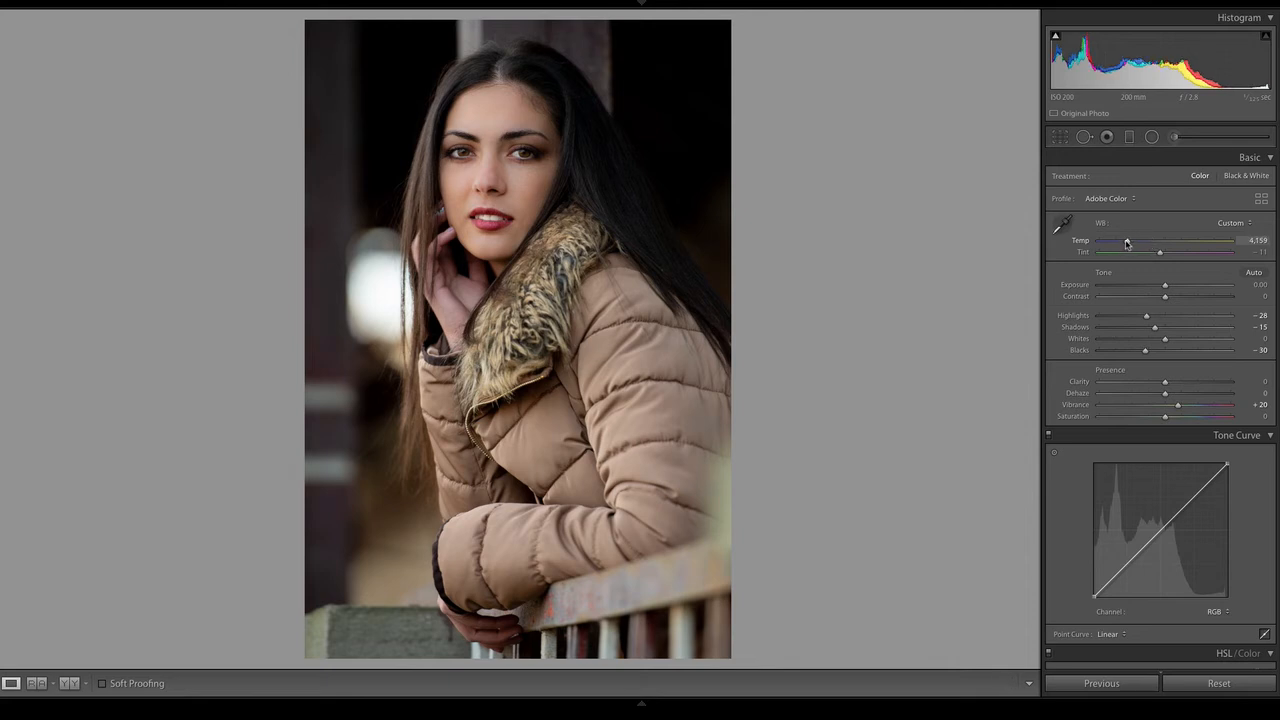
pyautogui.moveTo(1136, 248); pyautogui.dragTo(1151, 250)
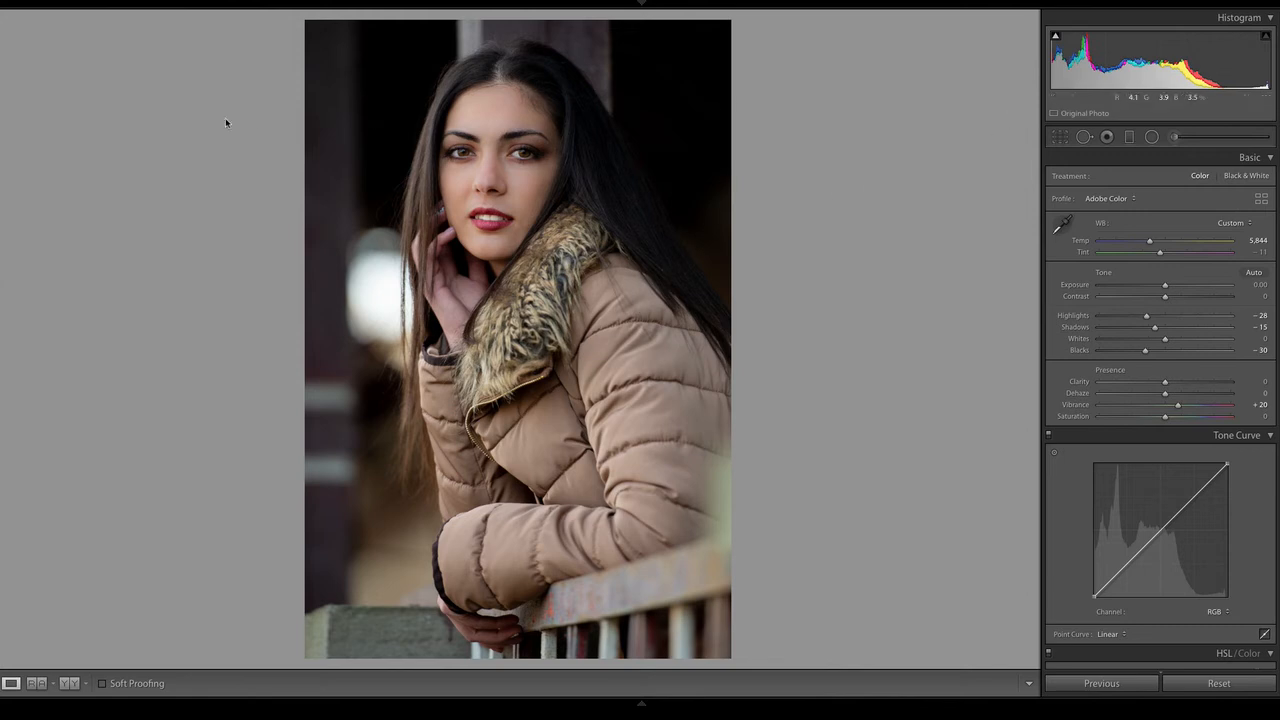
# Draw a radial filter ellipse around the face with all effect sliders at zero and show its mask overlay
pyautogui.click(1153, 138)
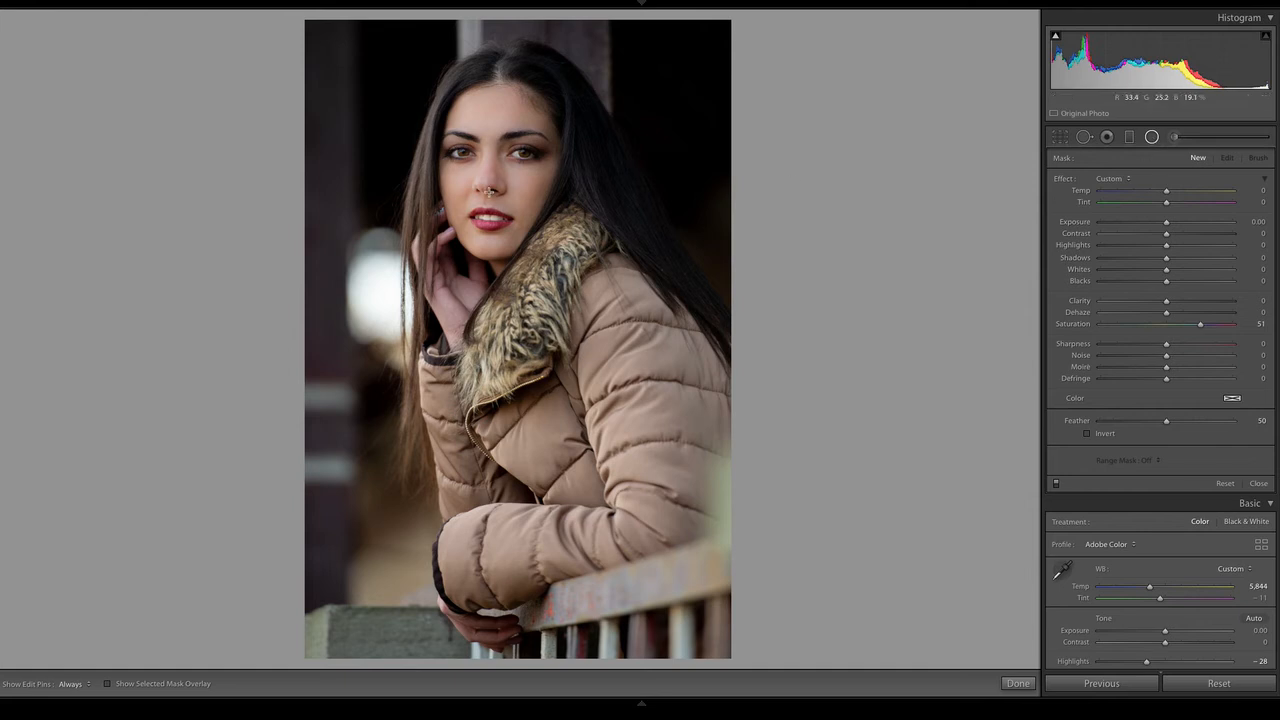
pyautogui.moveTo(489, 192); pyautogui.dragTo(568, 335)
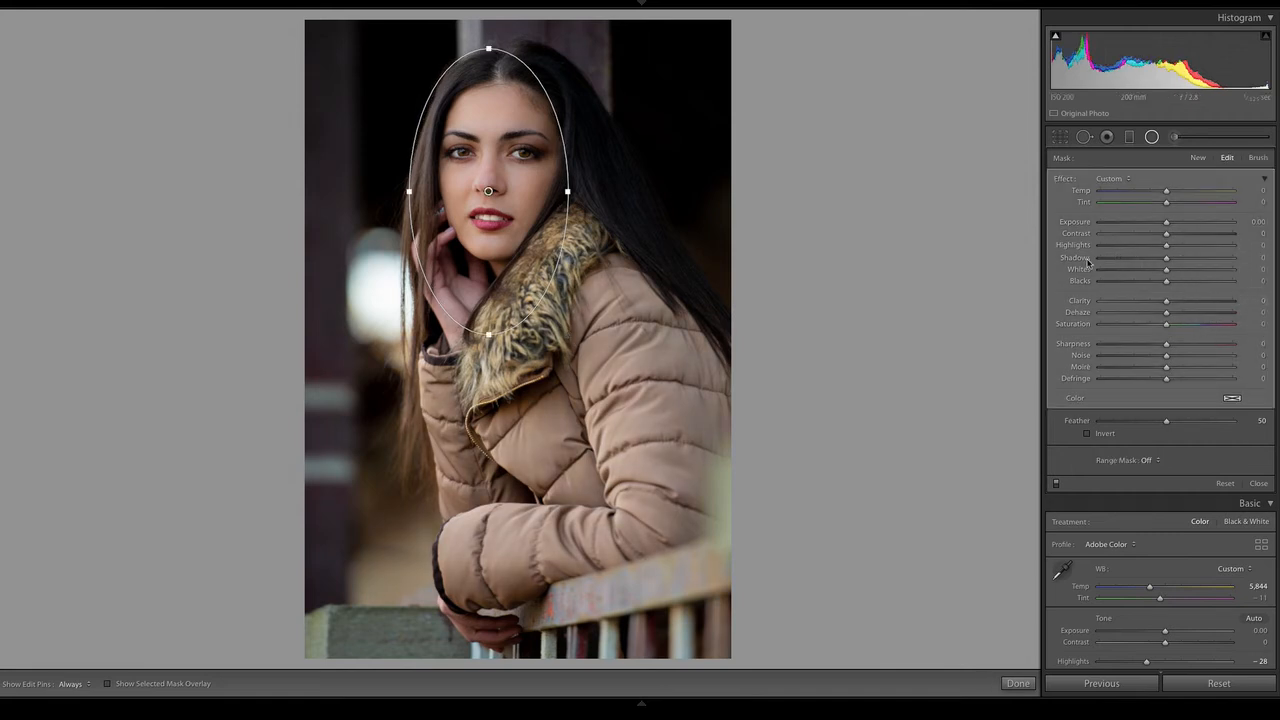
pyautogui.press('o')
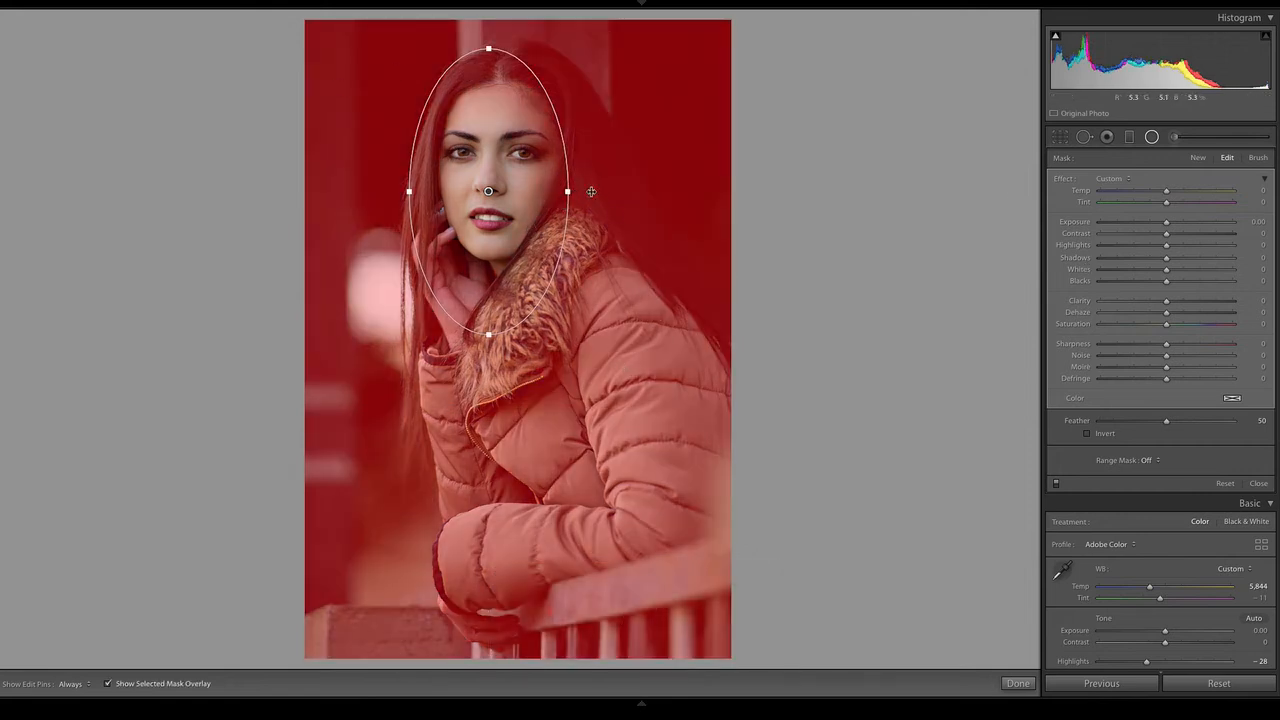
# Widen the radial filter ellipse around the face, hide its mask overlay and set Clarity to -33 and Sharpness to -100
pyautogui.moveTo(568, 191); pyautogui.dragTo(588, 191)
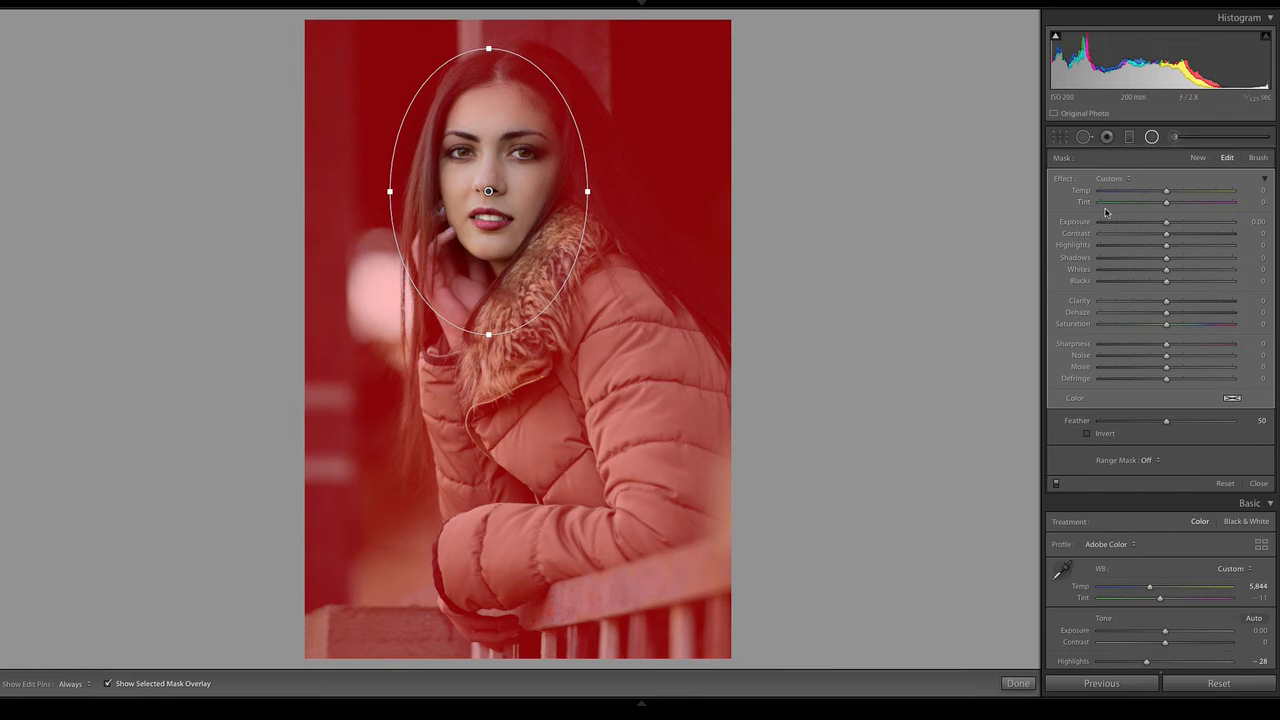
pyautogui.press('o')
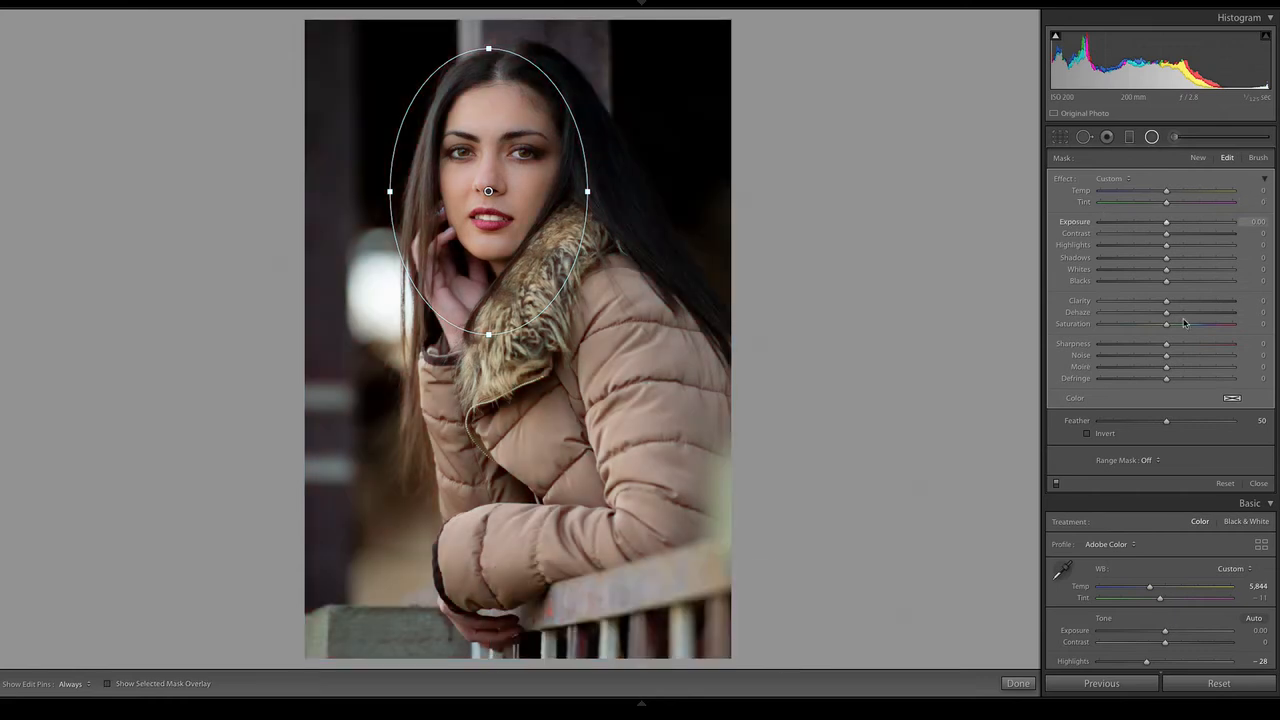
pyautogui.moveTo(1120, 343); pyautogui.dragTo(1096, 346)
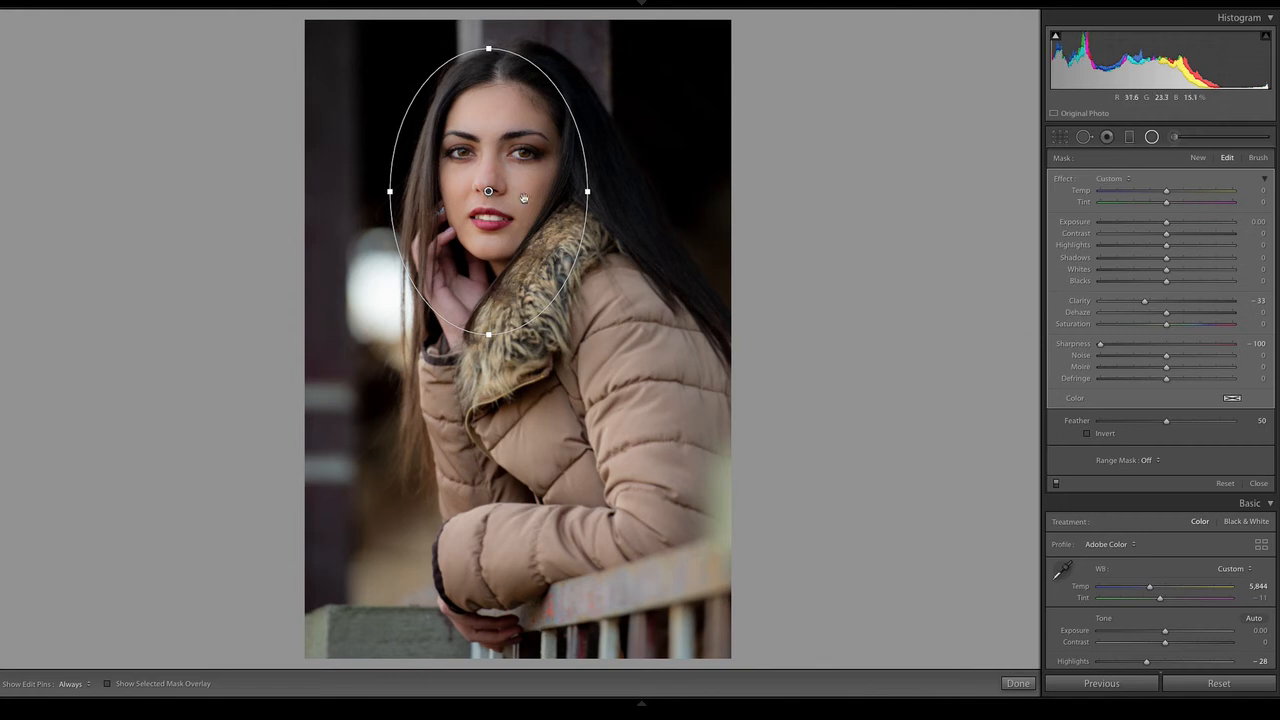
# Switch the radial filter to its erase brush with size 10.7 and show the mask overlay
pyautogui.click(1257, 158)
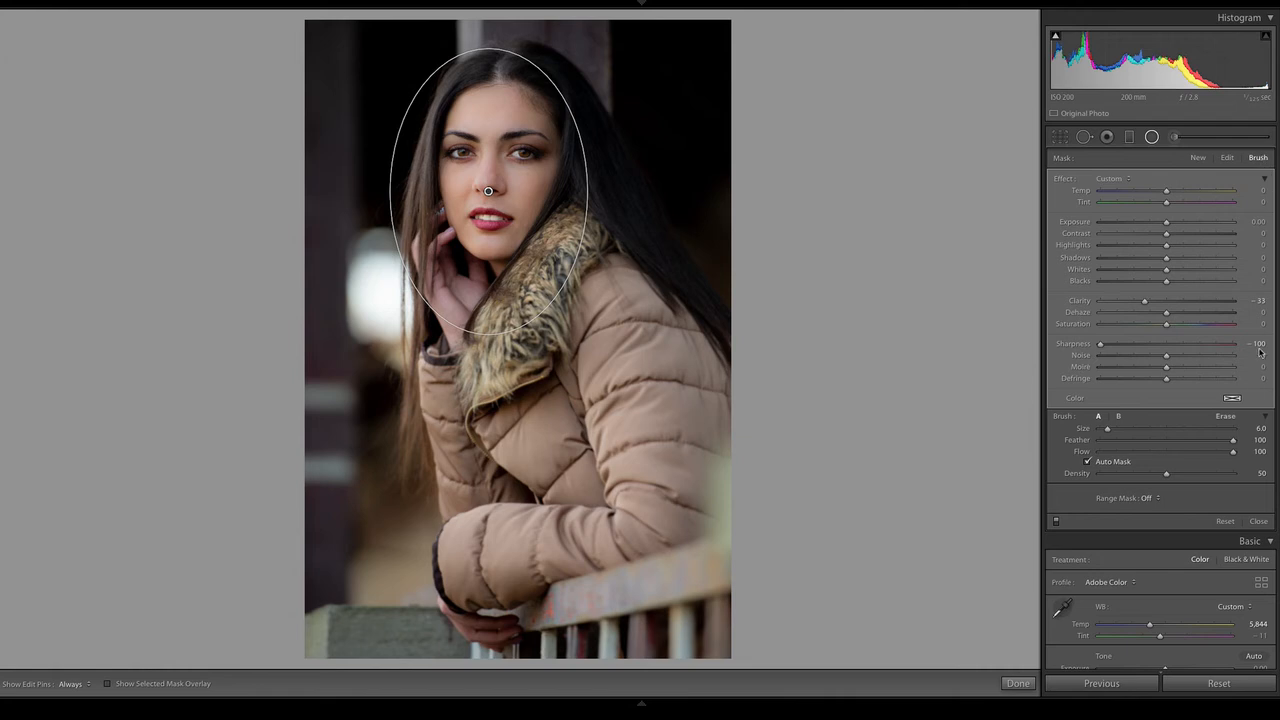
pyautogui.click(1226, 417)
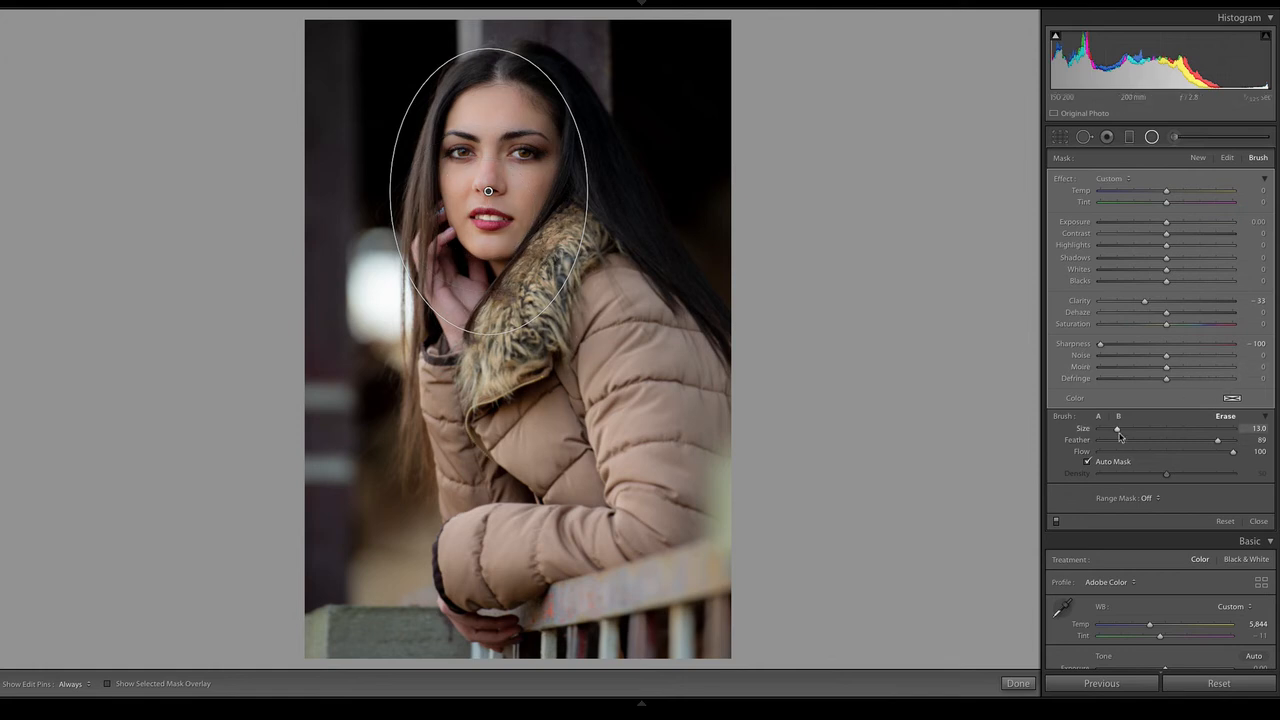
pyautogui.moveTo(1115, 428); pyautogui.dragTo(1113, 428)
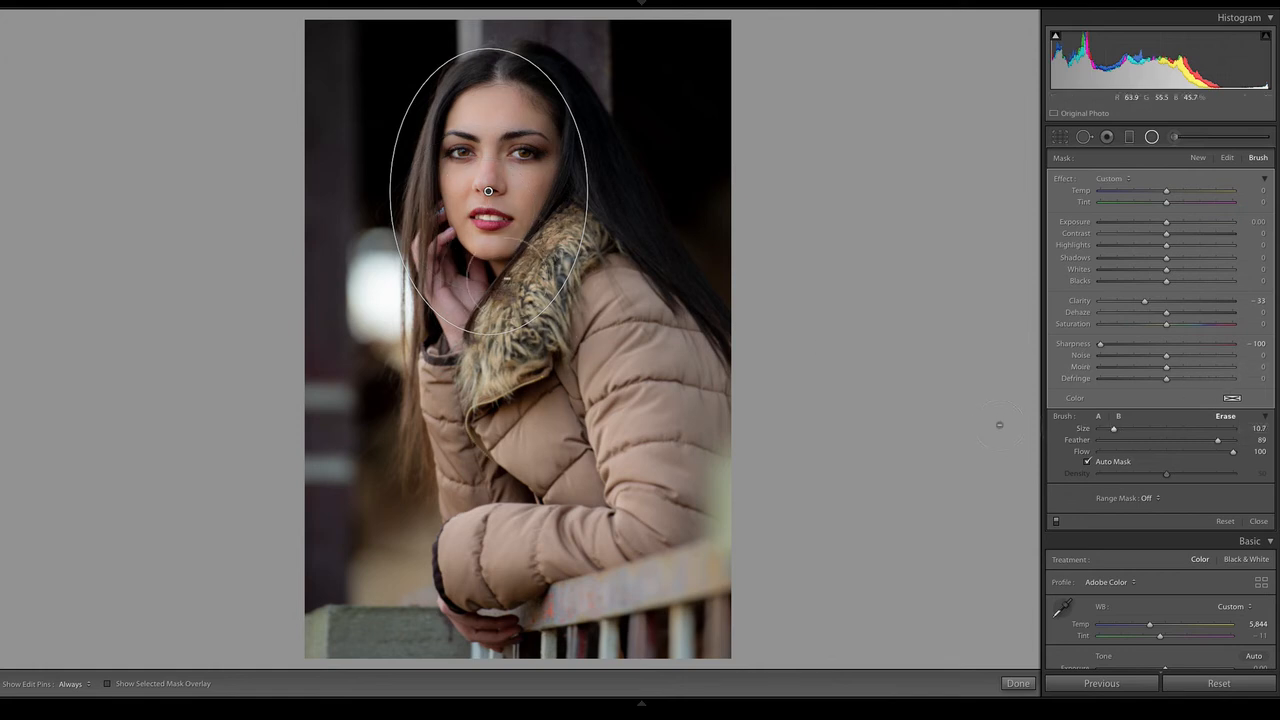
pyautogui.press('h')
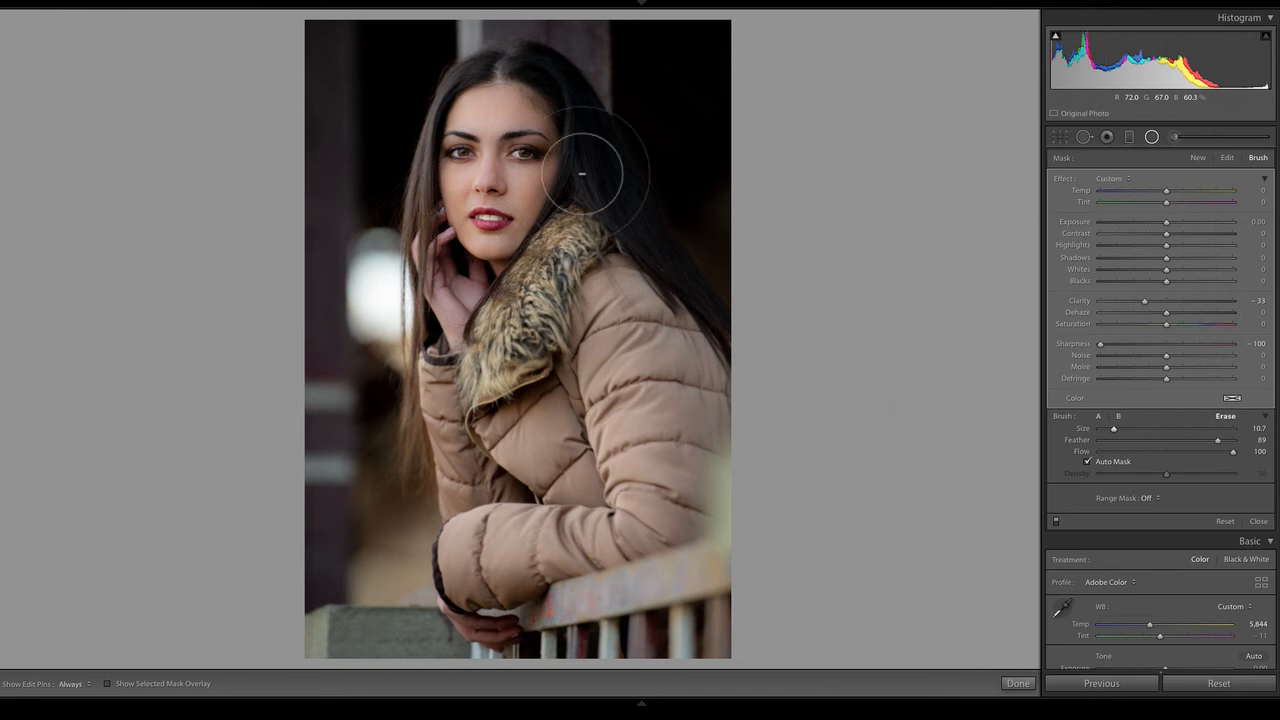
pyautogui.press('h')
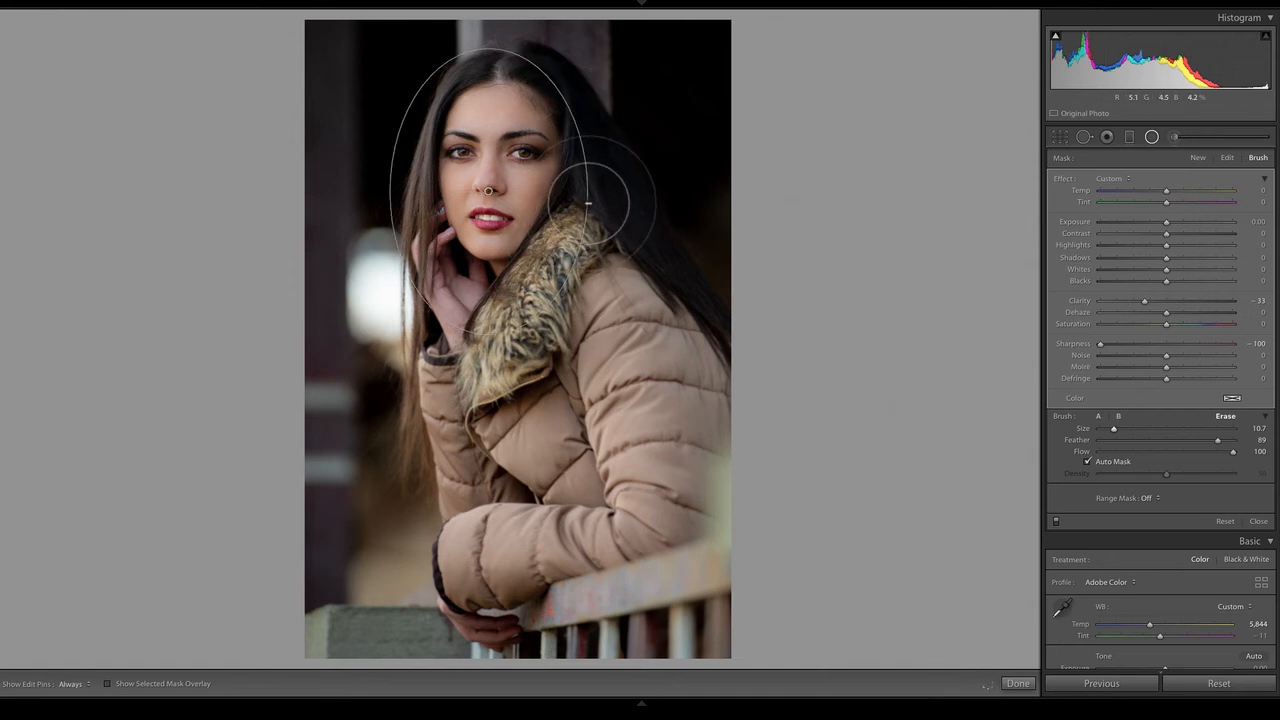
pyautogui.press('o')
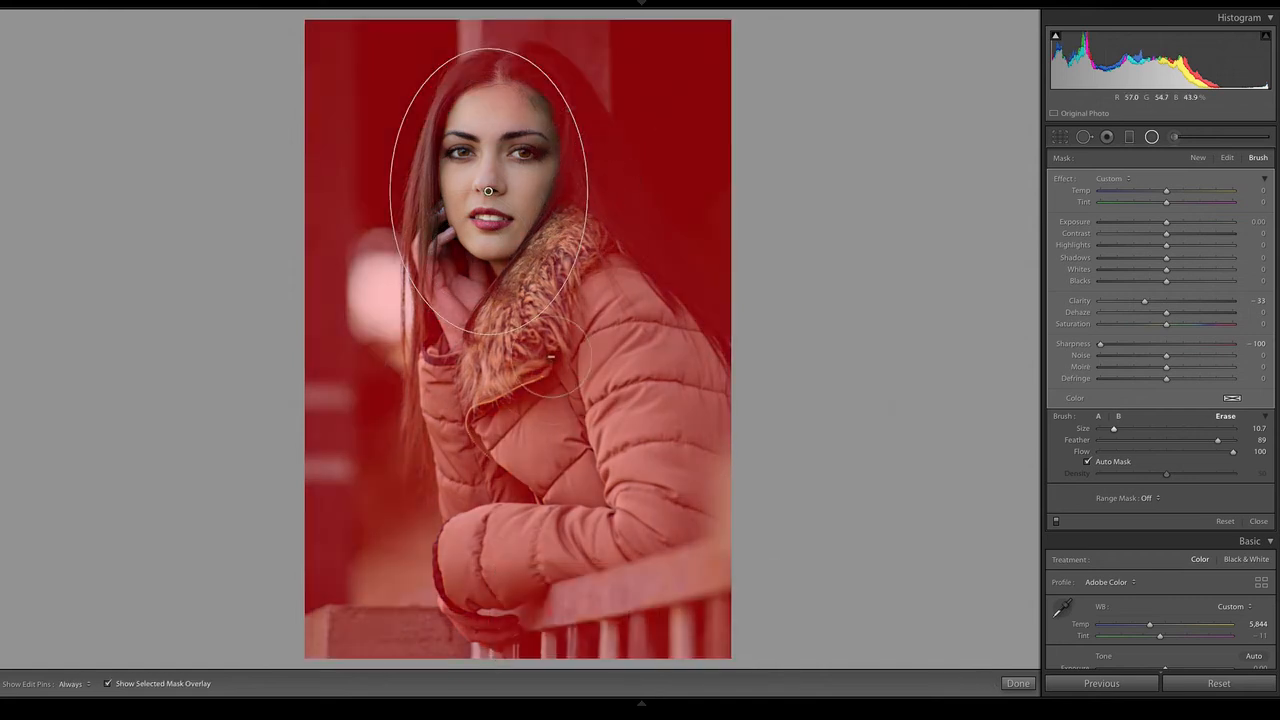
# Erase the fur collar, the lower sleeve and the hair beside the forehead and face from the radial filter mask
pyautogui.press('h')
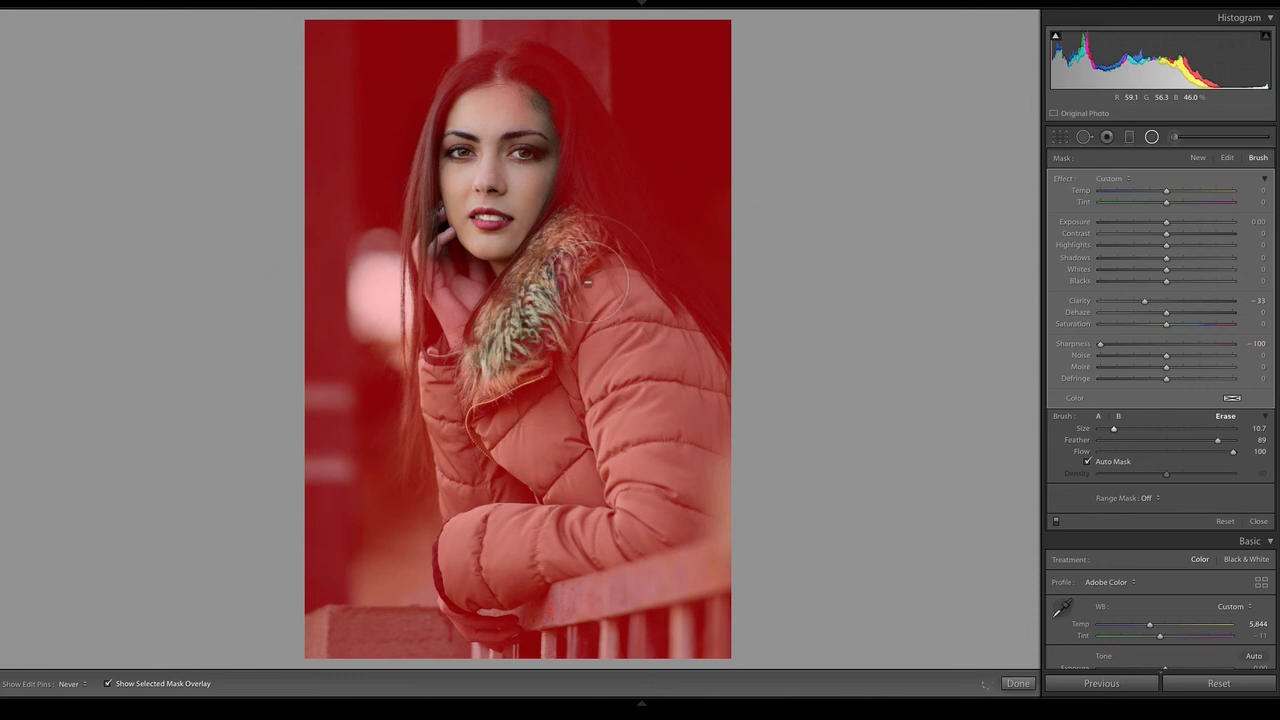
pyautogui.press('h')
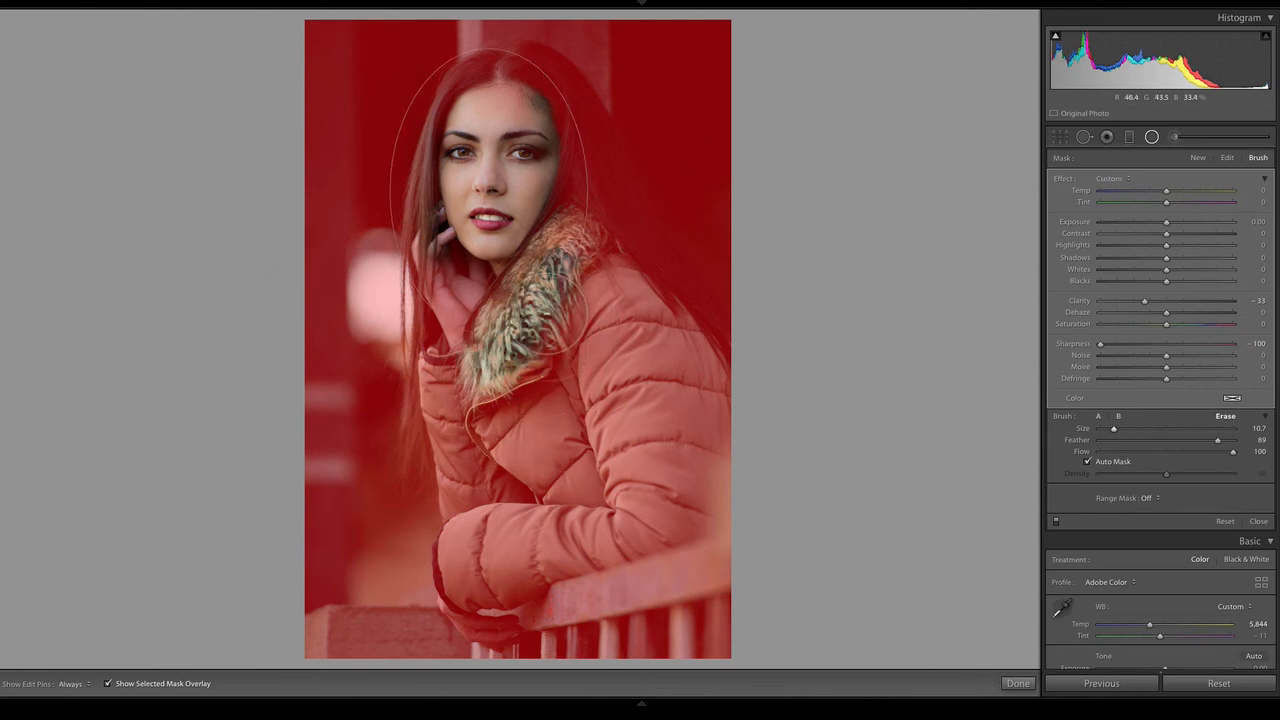
pyautogui.press('h')
pyautogui.moveTo(468, 547)
pyautogui.mouseDown()
pyautogui.moveTo(509, 603)
pyautogui.moveTo(510, 672)
pyautogui.moveTo(489, 611)
pyautogui.moveTo(515, 556)
pyautogui.mouseUp()
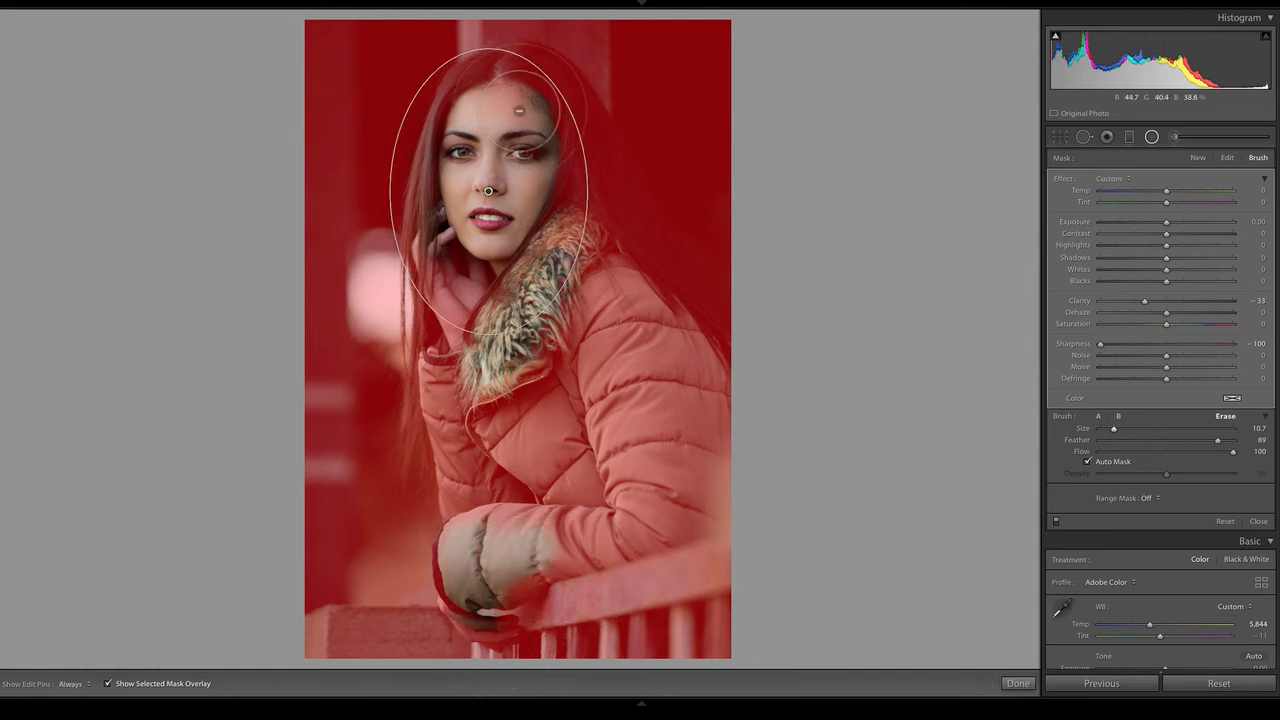
pyautogui.moveTo(537, 129)
pyautogui.mouseDown()
pyautogui.moveTo(587, 139)
pyautogui.moveTo(584, 168)
pyautogui.moveTo(553, 132)
pyautogui.moveTo(500, 126)
pyautogui.moveTo(466, 206)
pyautogui.mouseUp()
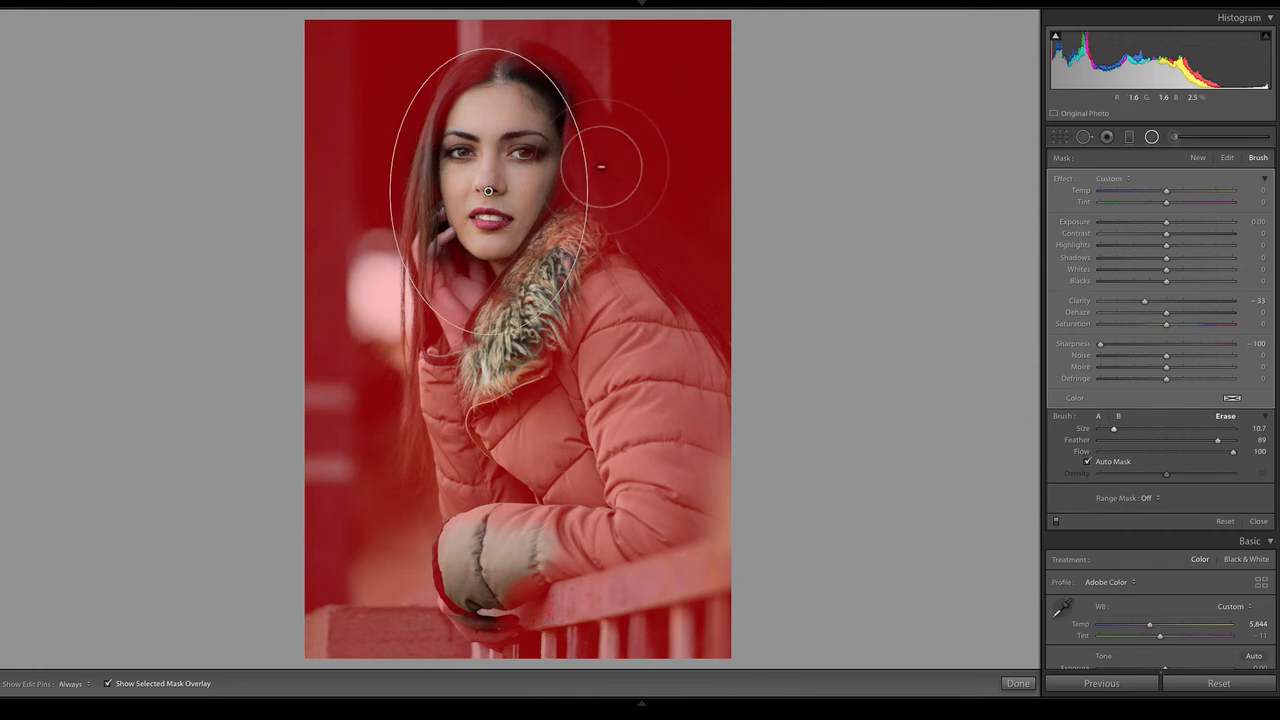
pyautogui.moveTo(601, 168)
pyautogui.mouseDown()
pyautogui.moveTo(600, 186)
pyautogui.moveTo(591, 129)
pyautogui.moveTo(588, 160)
pyautogui.mouseUp()
pyautogui.moveTo(575, 212)
pyautogui.mouseDown()
pyautogui.moveTo(626, 200)
pyautogui.moveTo(558, 188)
pyautogui.moveTo(515, 161)
pyautogui.moveTo(508, 222)
pyautogui.moveTo(520, 241)
pyautogui.moveTo(554, 187)
pyautogui.moveTo(528, 138)
pyautogui.moveTo(506, 178)
pyautogui.moveTo(501, 258)
pyautogui.moveTo(543, 240)
pyautogui.moveTo(551, 155)
pyautogui.moveTo(577, 183)
pyautogui.mouseUp()
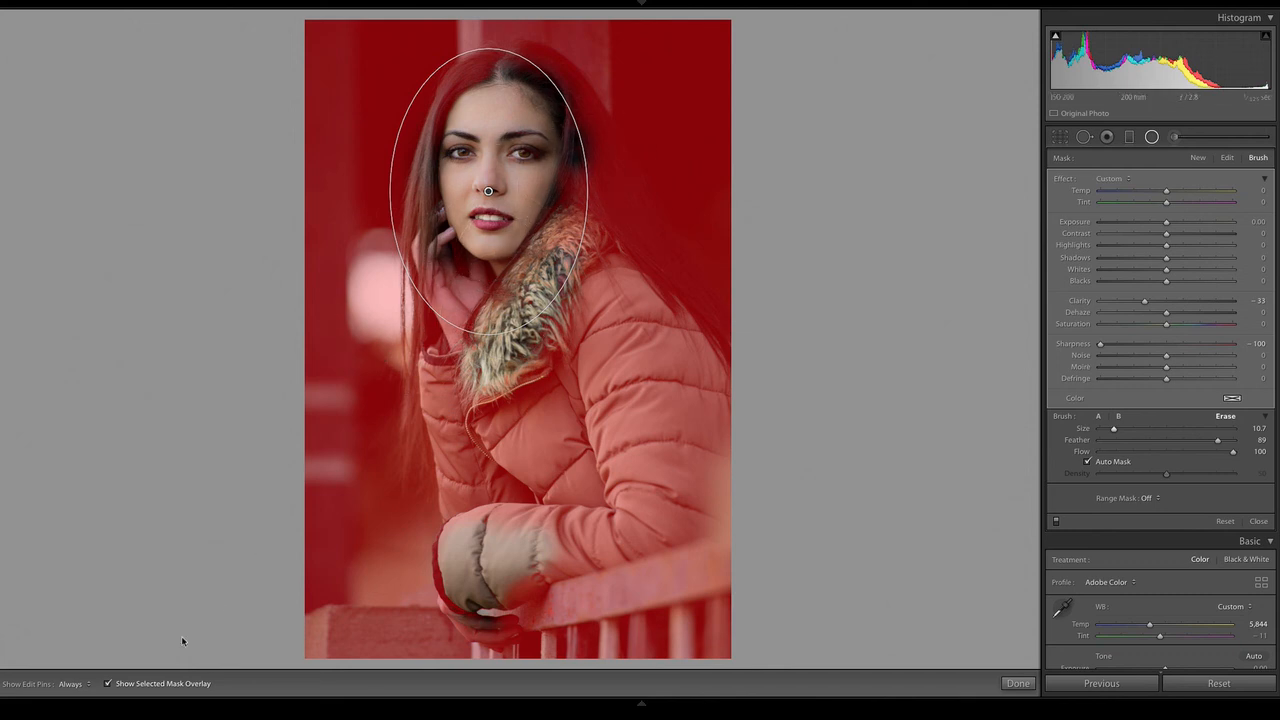
# Hide the mask overlay, go over the collar, hand and hair edge with the erase brush, and close the radial filter
pyautogui.click(107, 683)
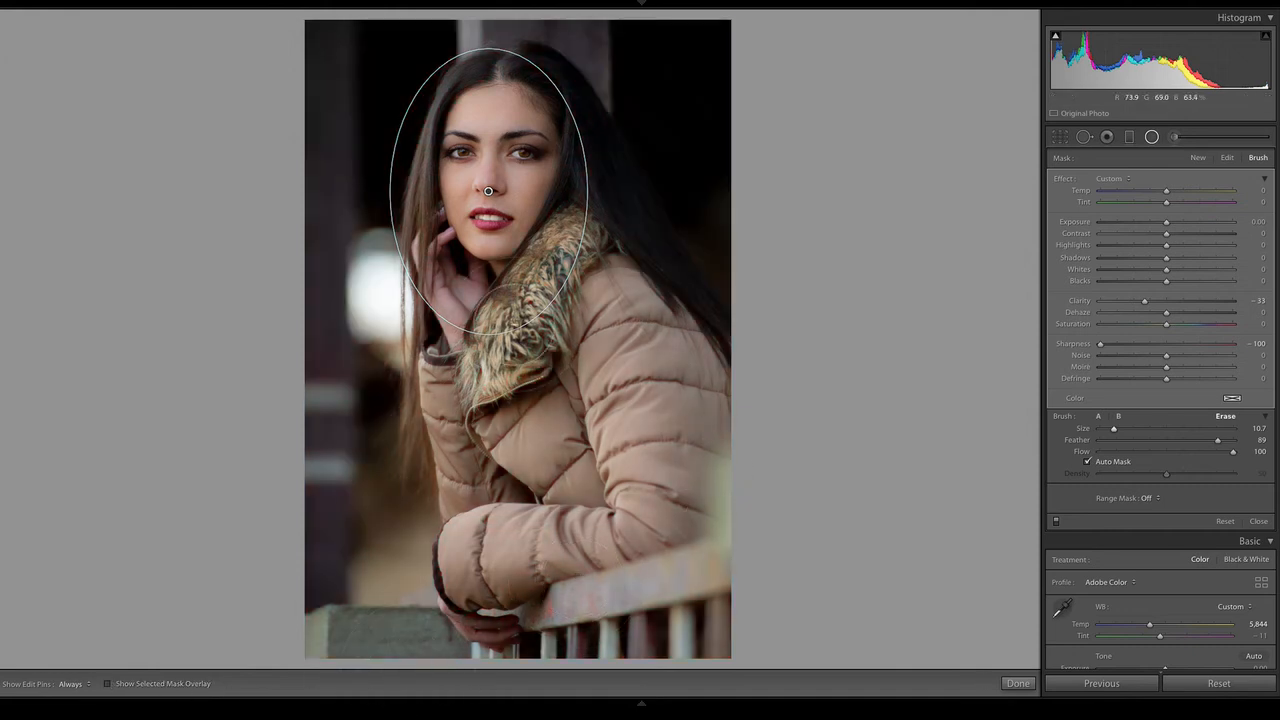
pyautogui.press('h')
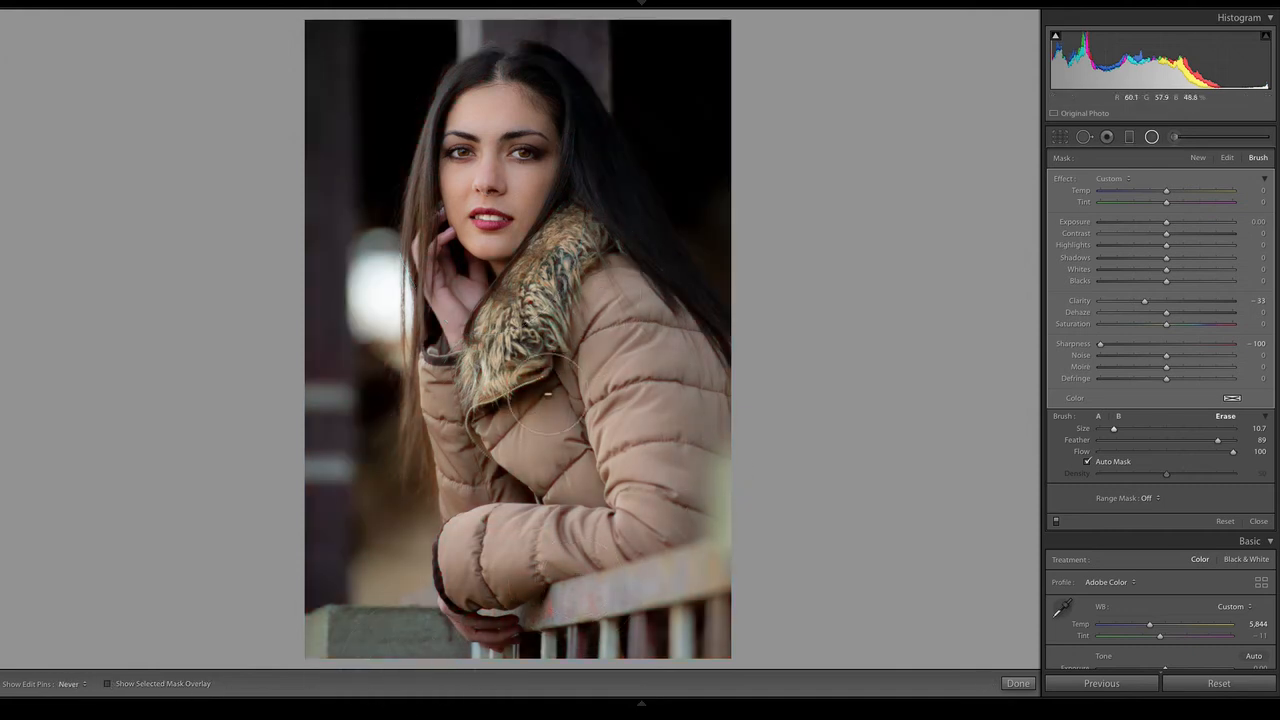
pyautogui.press('h')
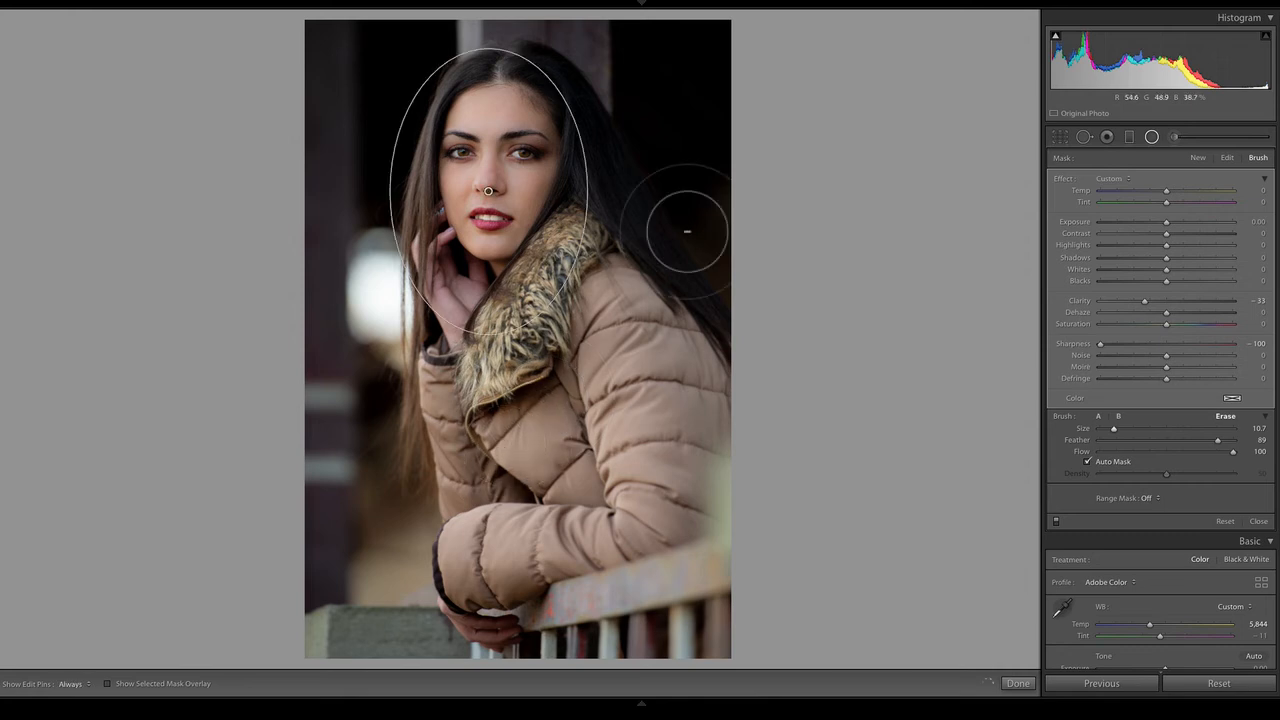
pyautogui.moveTo(582, 297)
pyautogui.mouseDown()
pyautogui.moveTo(618, 250)
pyautogui.moveTo(550, 385)
pyautogui.mouseUp()
pyautogui.moveTo(469, 258)
pyautogui.mouseDown()
pyautogui.moveTo(459, 287)
pyautogui.moveTo(466, 270)
pyautogui.mouseUp()
pyautogui.moveTo(561, 163); pyautogui.dragTo(575, 150)
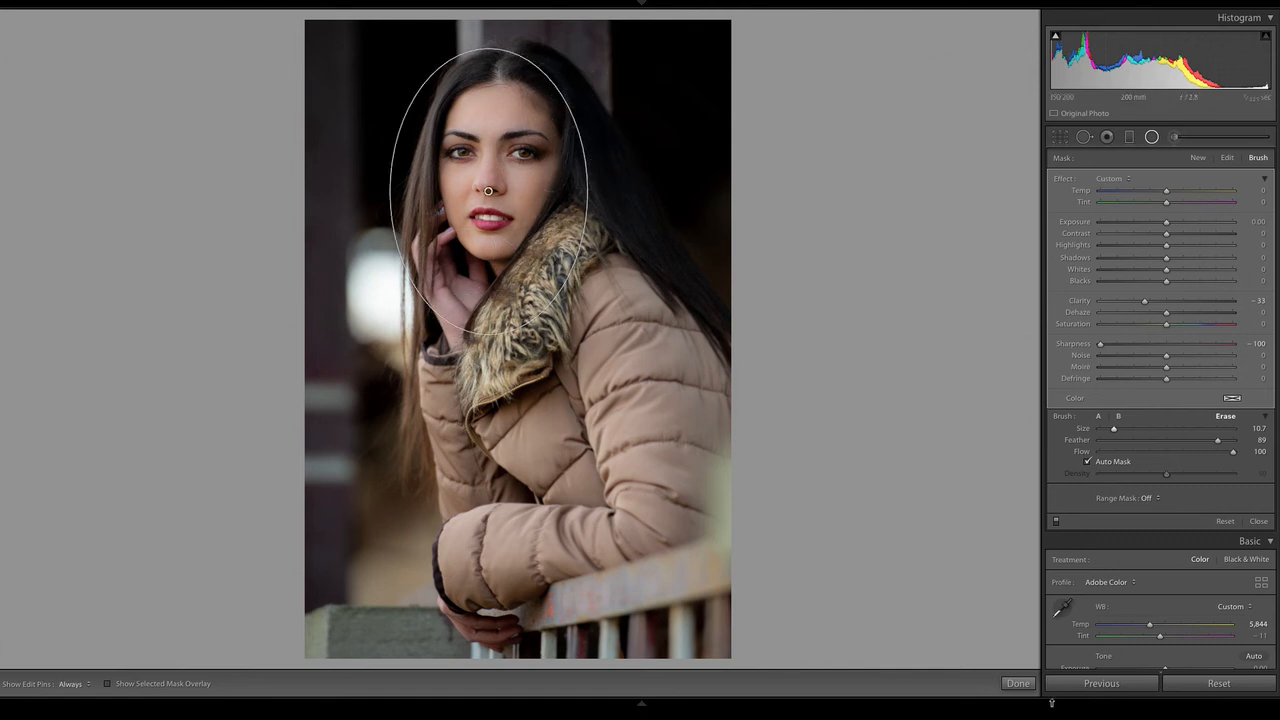
pyautogui.click(1018, 683)
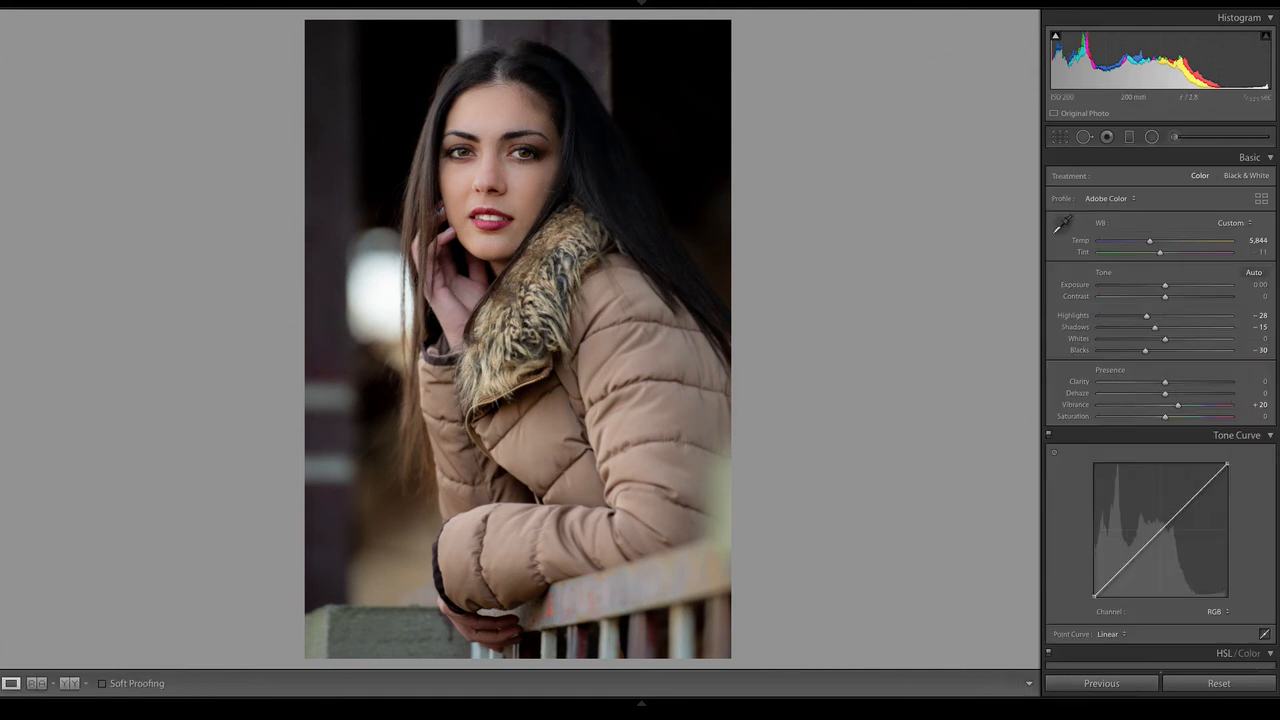
# Shape the RGB point curve by pulling the shadows down and holding the midtones with a point at 54.5 / 54.9 %
pyautogui.scroll(-3, 1160, 411)
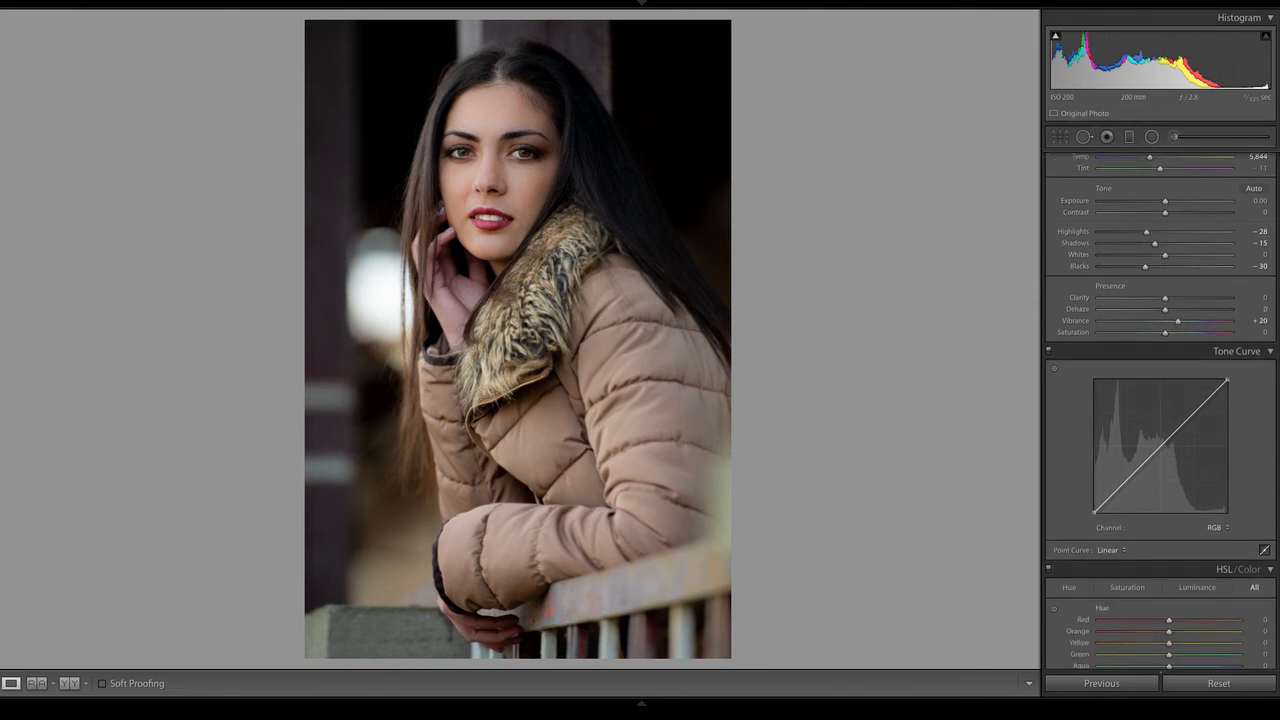
pyautogui.scroll(-2, 1160, 411)
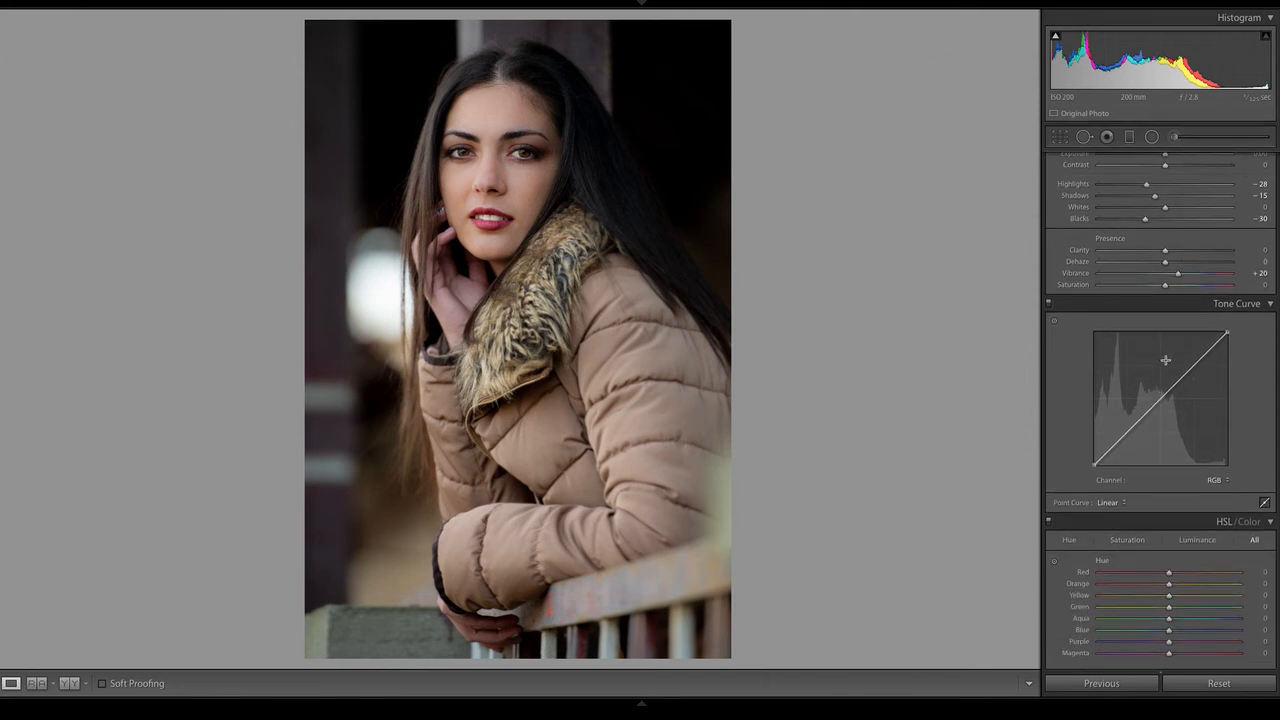
pyautogui.click(1110, 502)
pyautogui.click(1113, 500)
pyautogui.click(1264, 502)
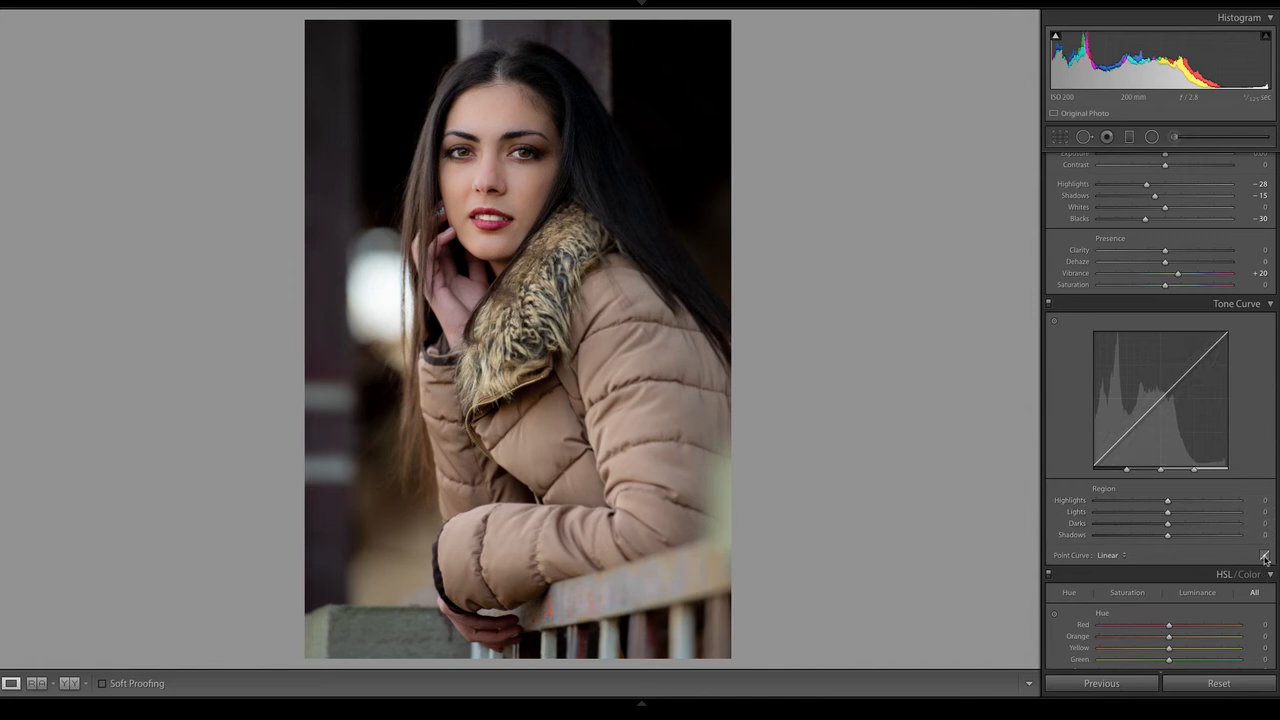
pyautogui.click(1264, 557)
pyautogui.moveTo(1140, 424); pyautogui.dragTo(1126, 441)
pyautogui.moveTo(1170, 393); pyautogui.dragTo(1167, 393)
pyautogui.moveTo(1124, 440); pyautogui.dragTo(1125, 439)
pyautogui.moveTo(1168, 392); pyautogui.dragTo(1168, 396)
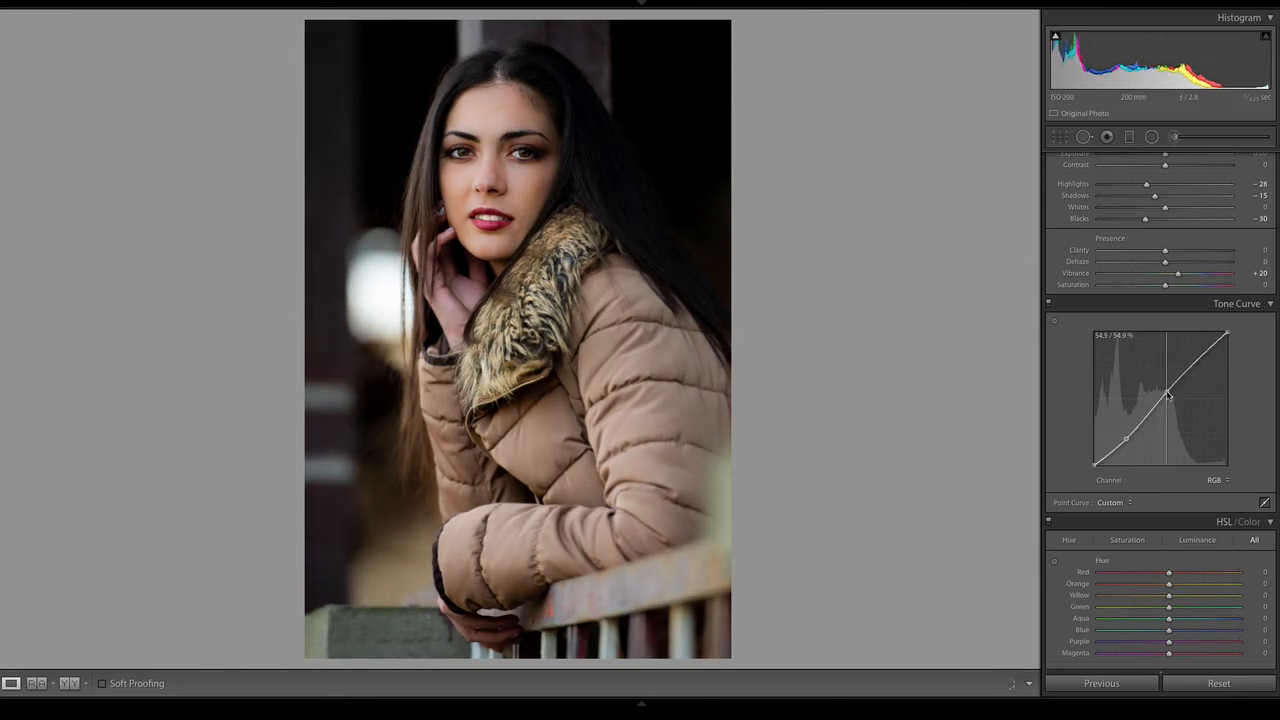
# Add a soft post-crop vignette with Amount -25, Midpoint 27 and Feather 100
pyautogui.scroll(-15, 1160, 400)
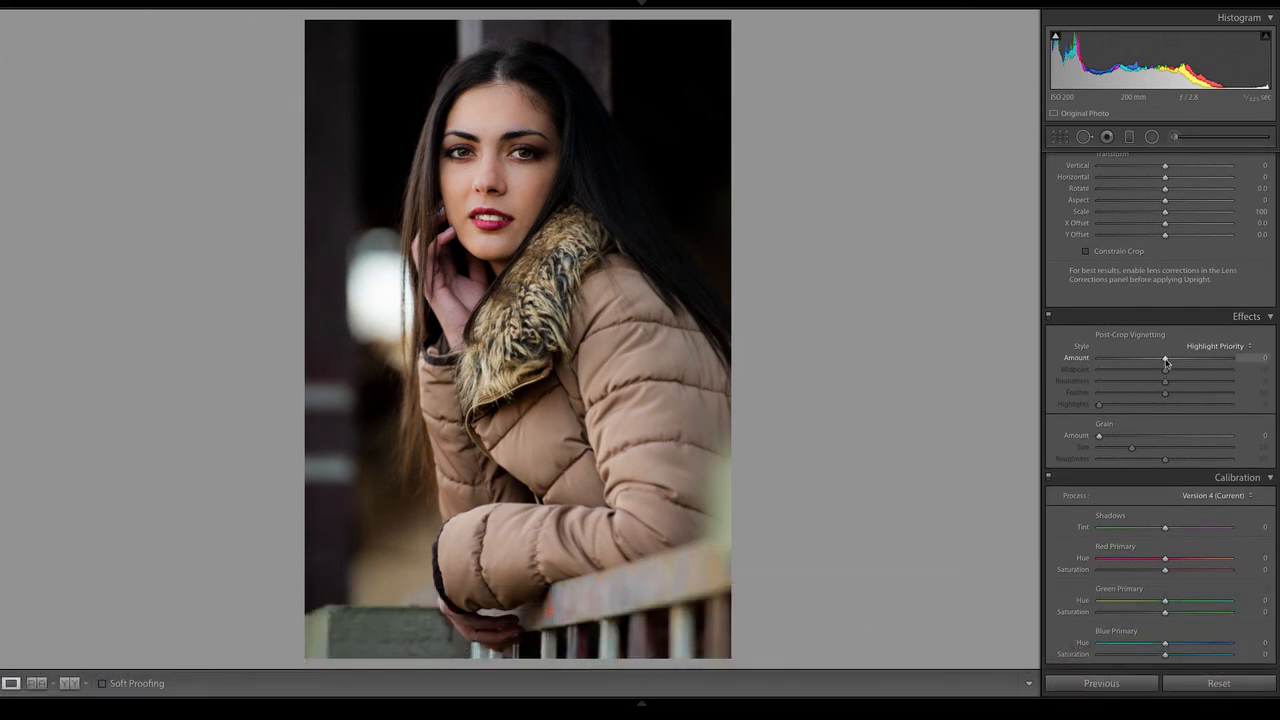
pyautogui.moveTo(1166, 363); pyautogui.dragTo(1141, 362)
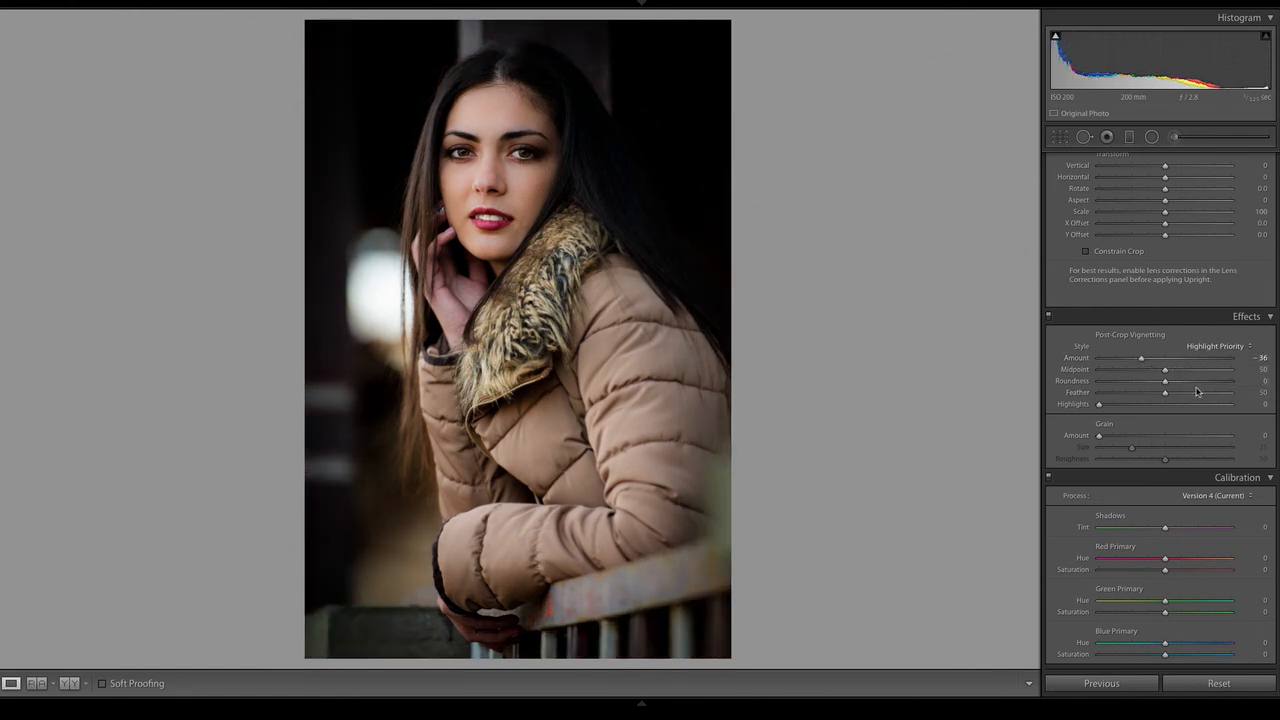
pyautogui.moveTo(1197, 392); pyautogui.dragTo(1256, 396)
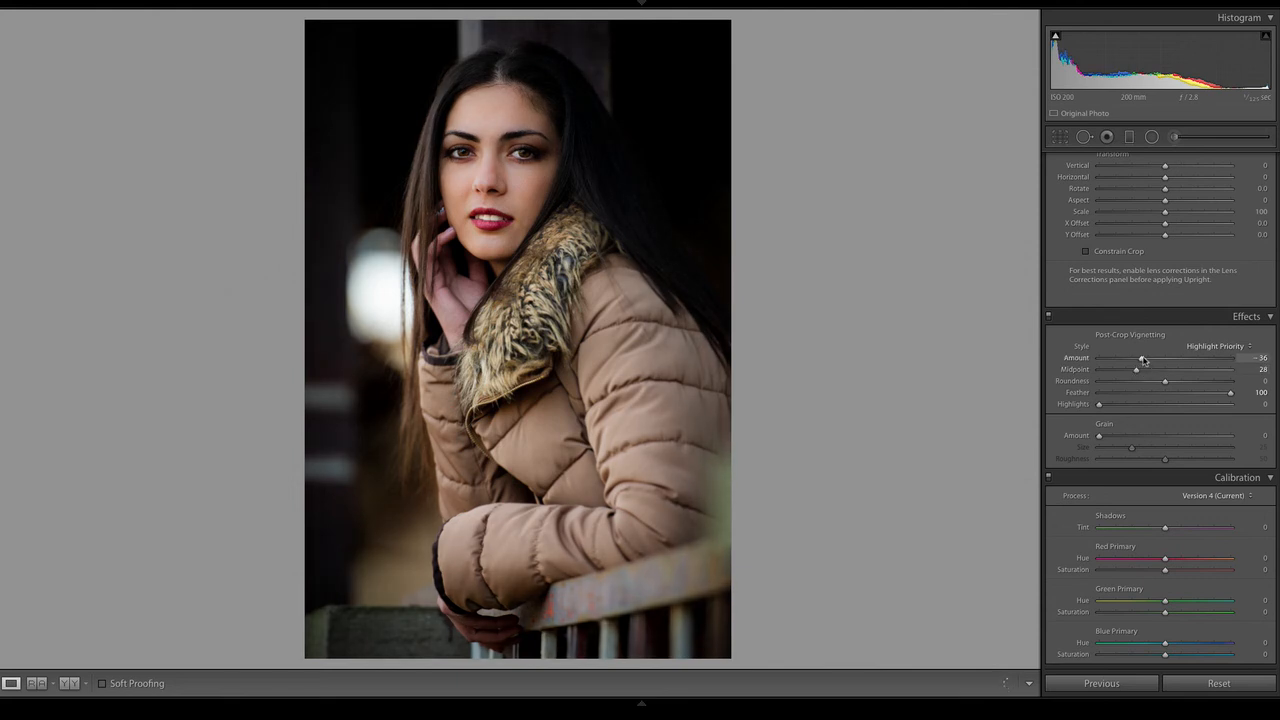
pyautogui.moveTo(1143, 360); pyautogui.dragTo(1148, 364)
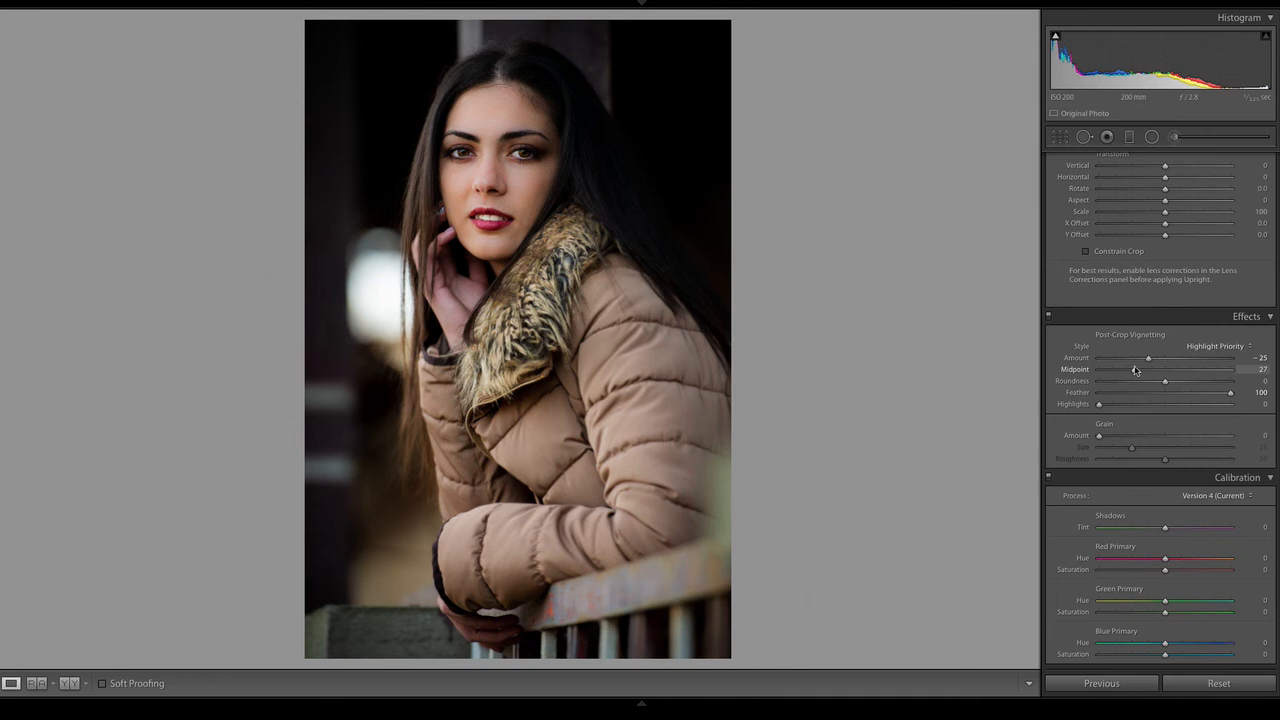
# Compare the edit with the reference photo, the temporarily reset raw state and the before/after view, restoring the edits after each reset
pyautogui.click(36, 683)
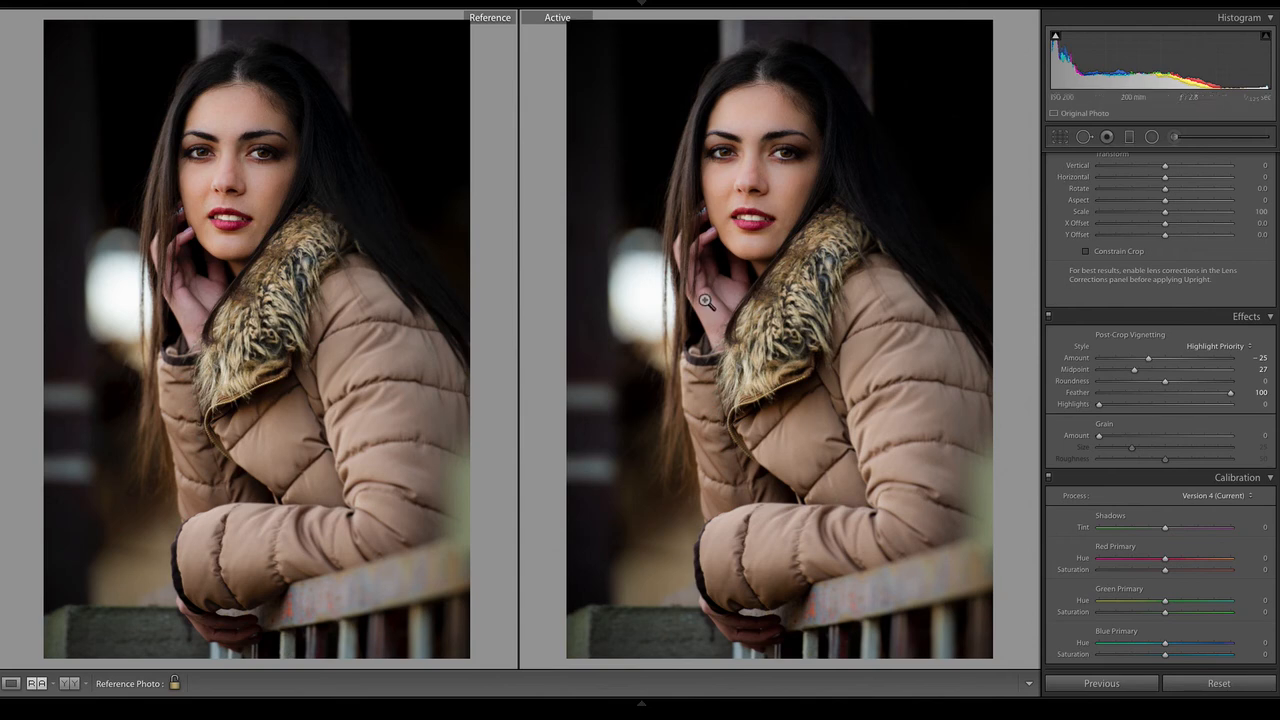
pyautogui.press('b')
pyautogui.click(1229, 686)
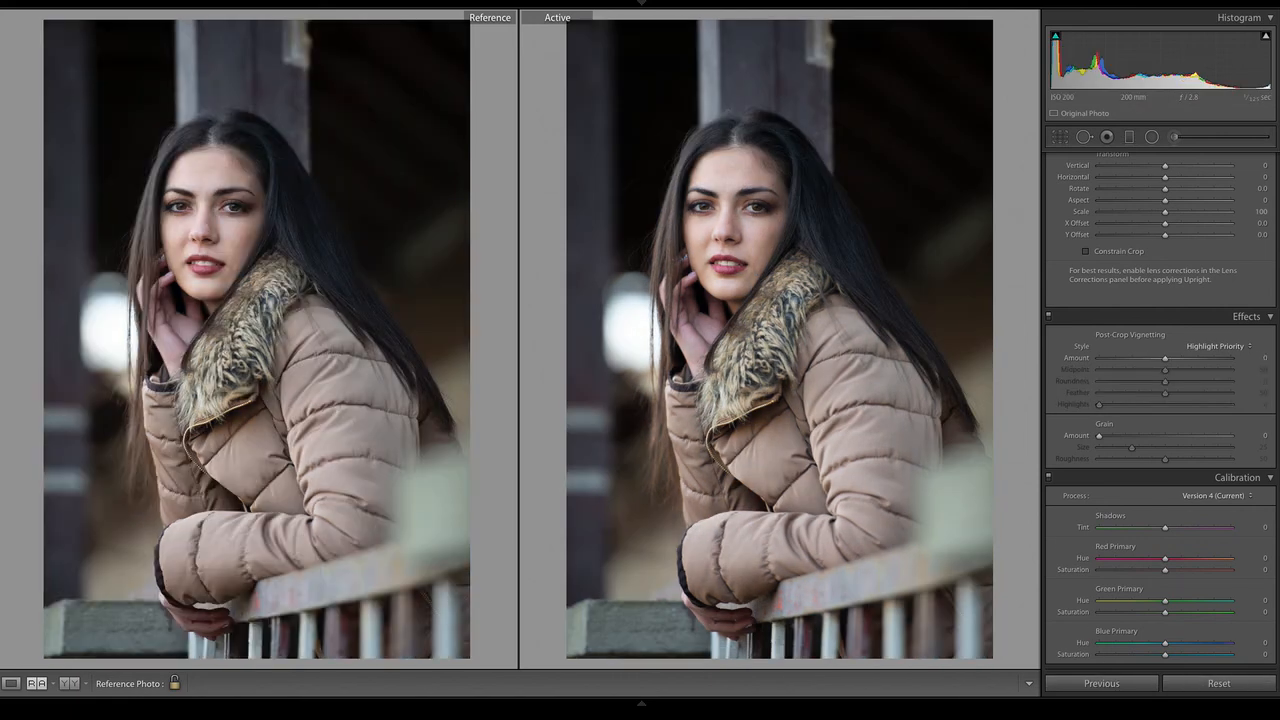
pyautogui.press('super')
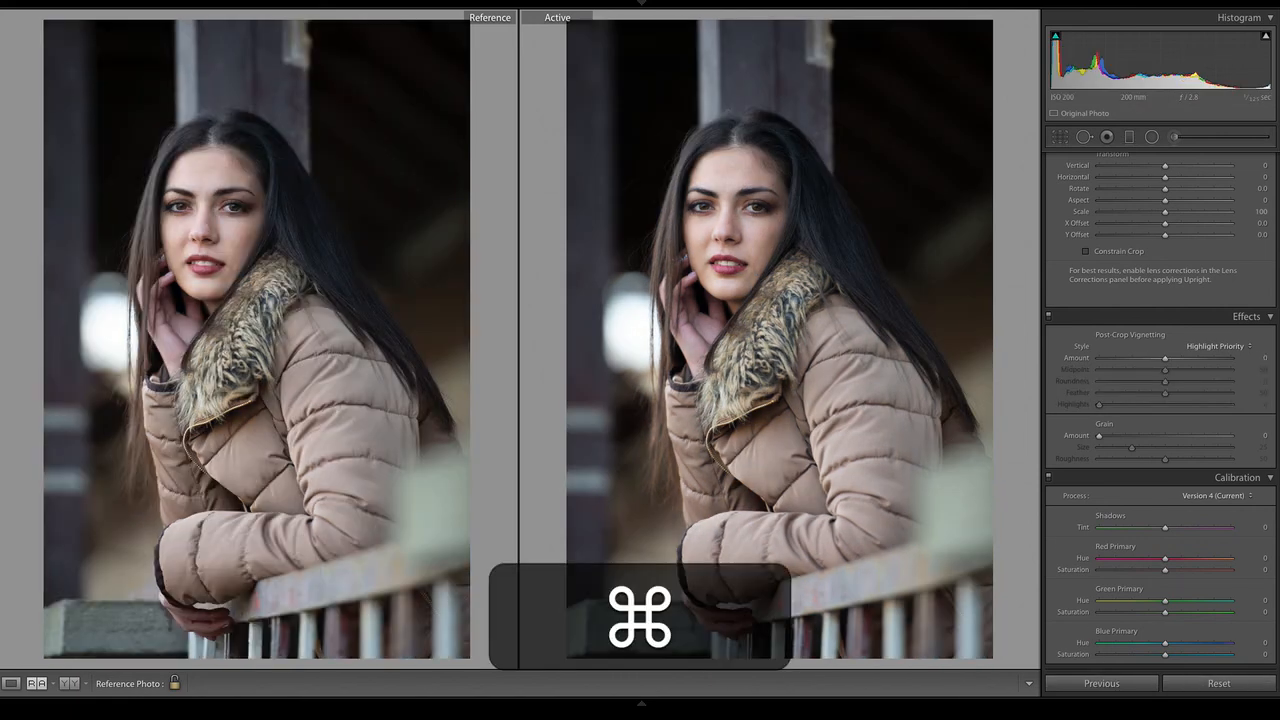
pyautogui.press('super+z')
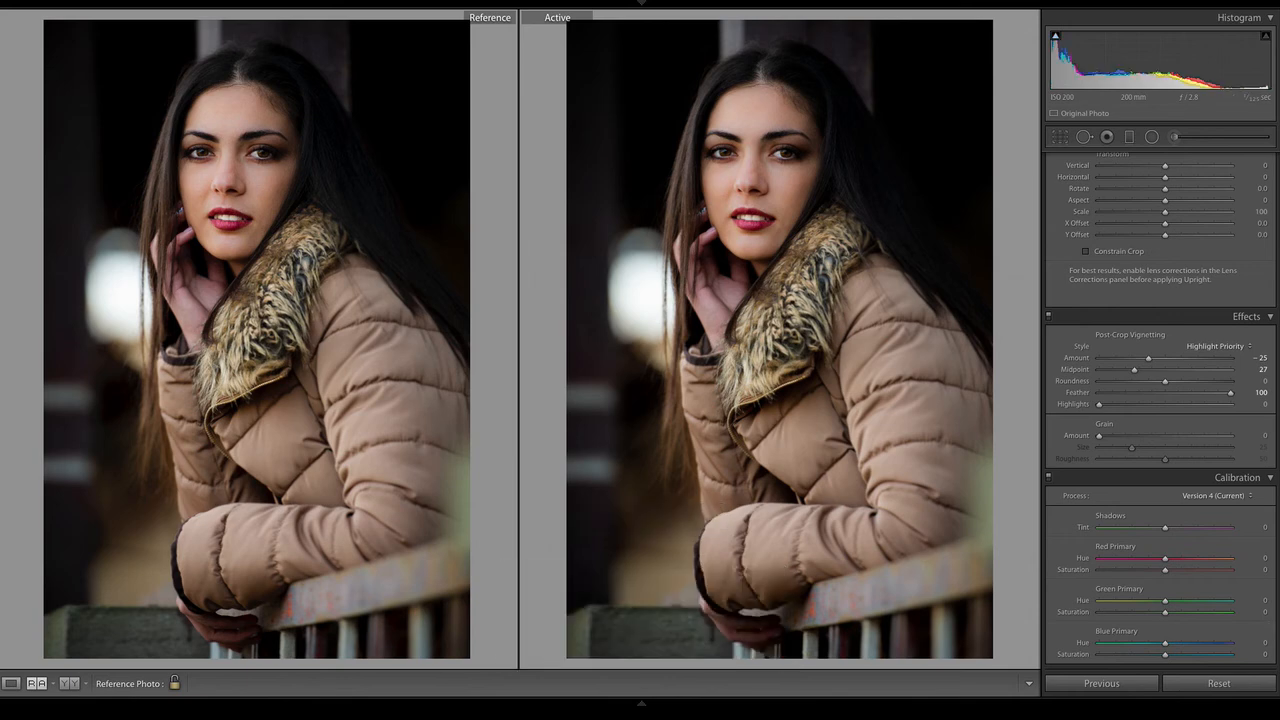
pyautogui.click(1248, 686)
pyautogui.press('super+z')
pyautogui.press('y')
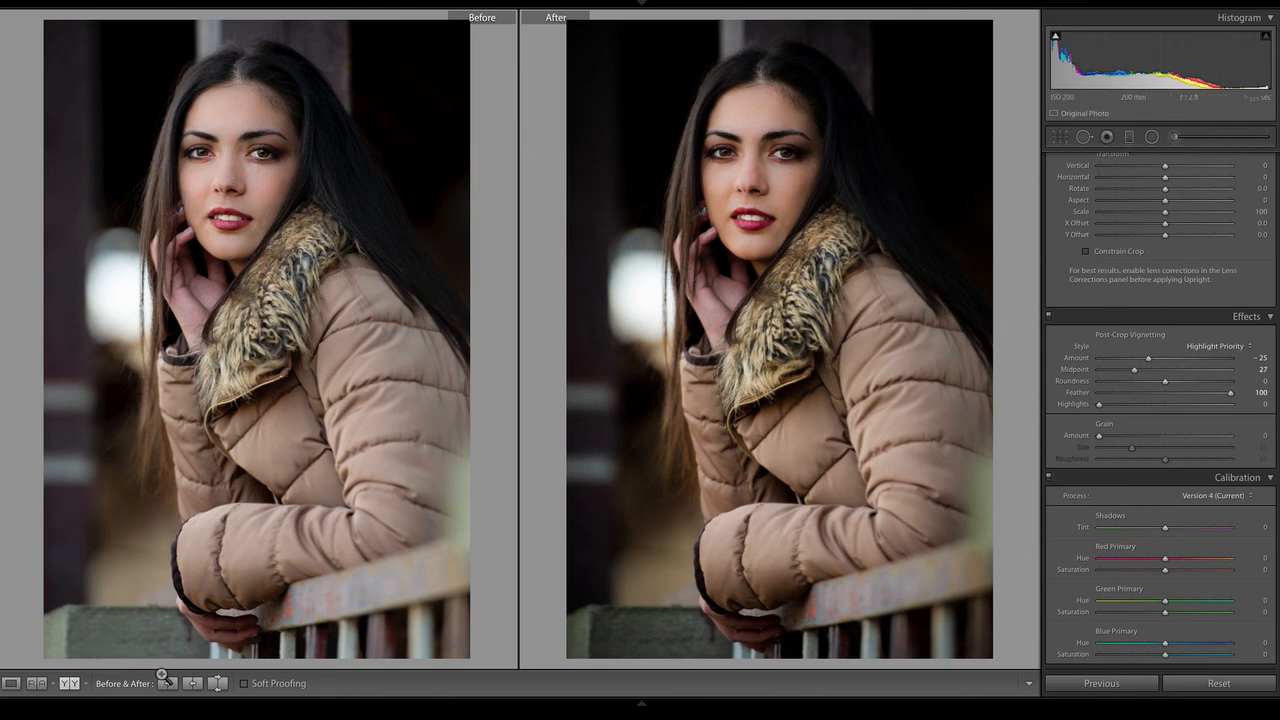
# Contour both outer edges of the face with a size 6.0 adjustment brush using the Face Contour Dark effect
pyautogui.click(11, 683)
pyautogui.click(474, 238)
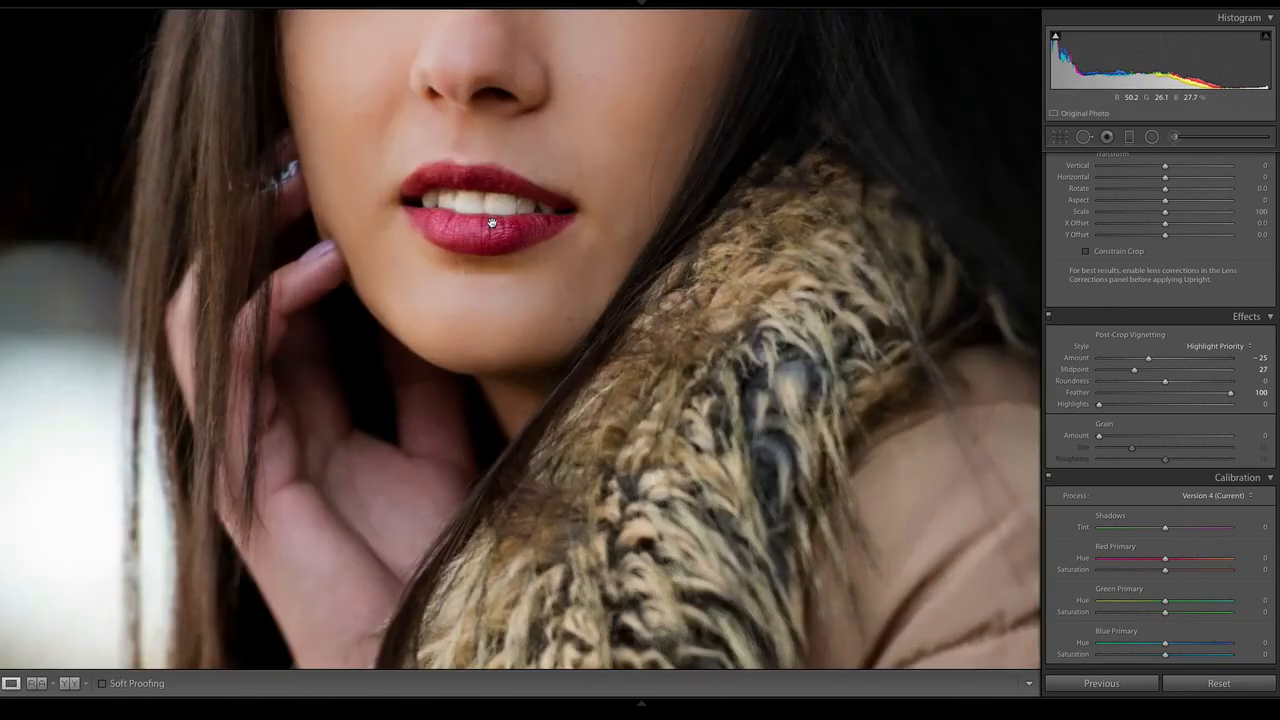
pyautogui.moveTo(560, 97); pyautogui.dragTo(600, 280)
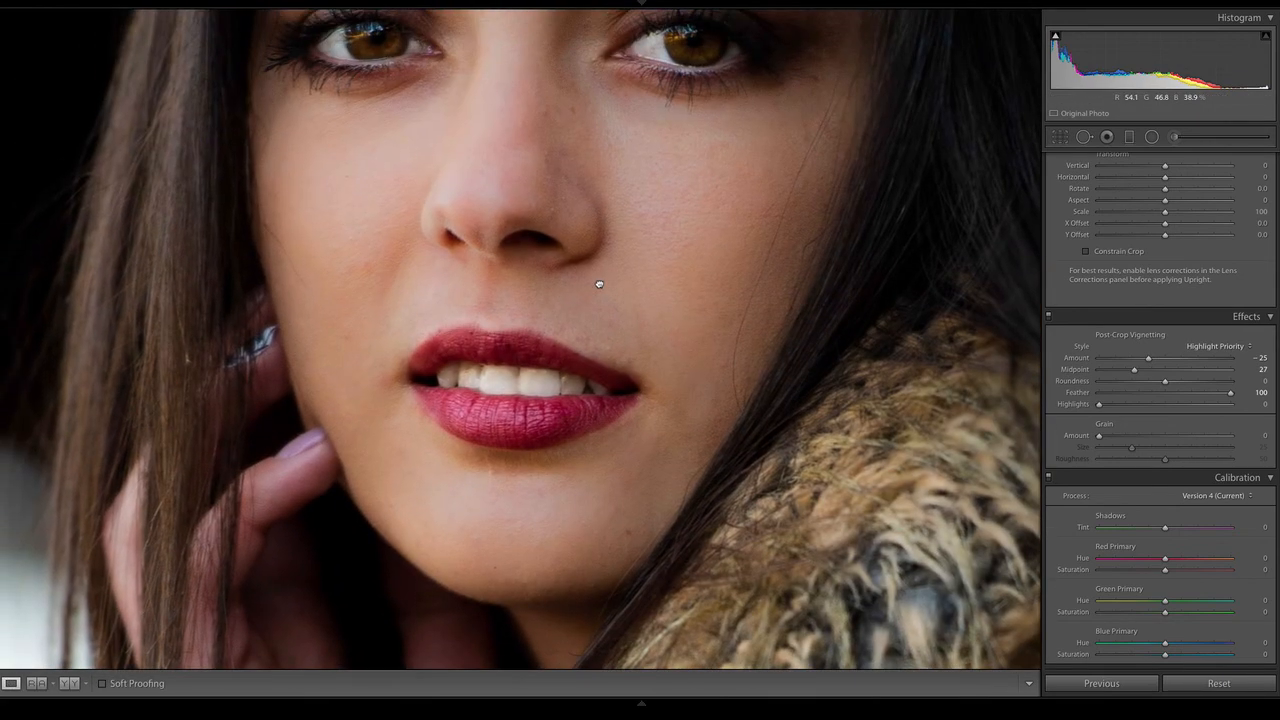
pyautogui.click(1174, 137)
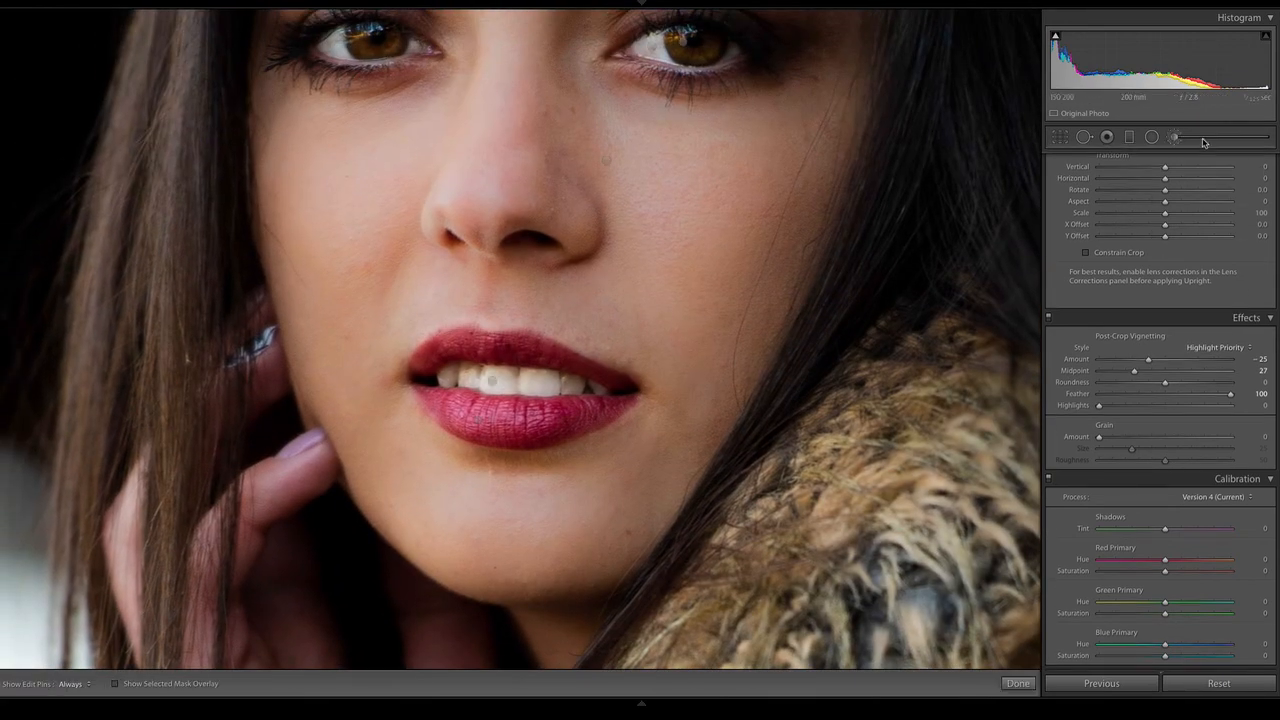
pyautogui.click(1103, 178)
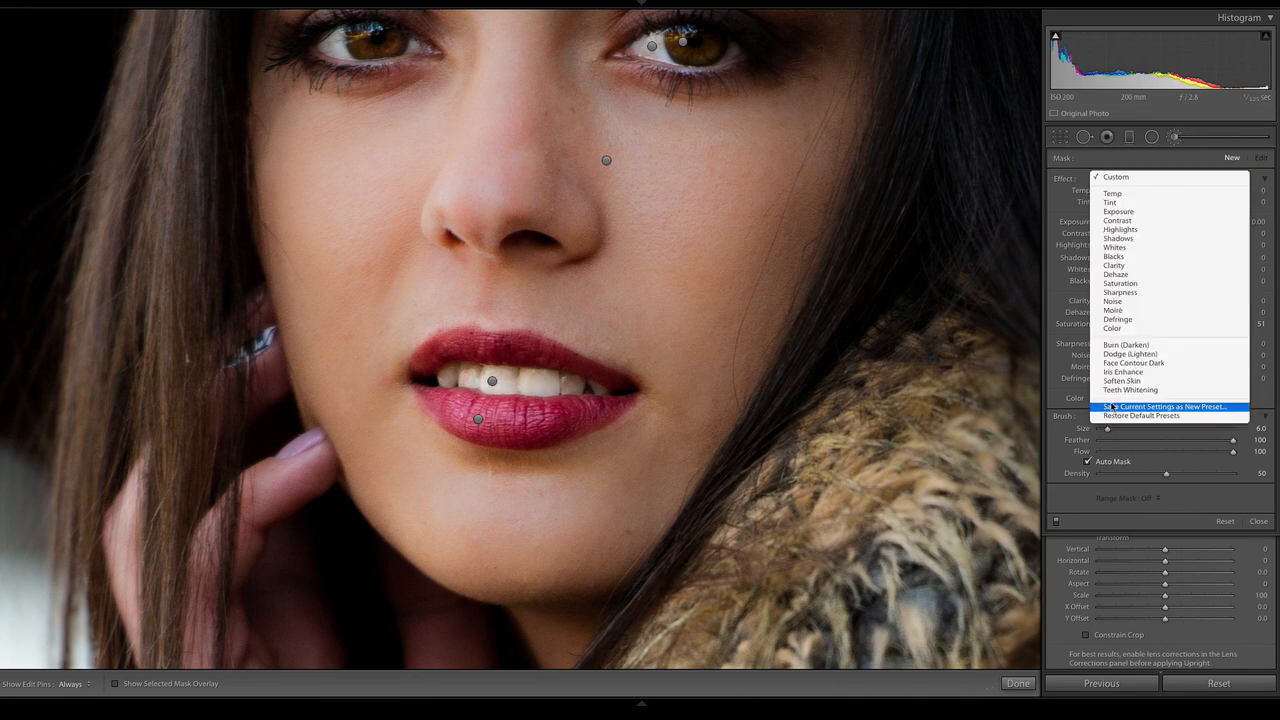
pyautogui.click(1141, 363)
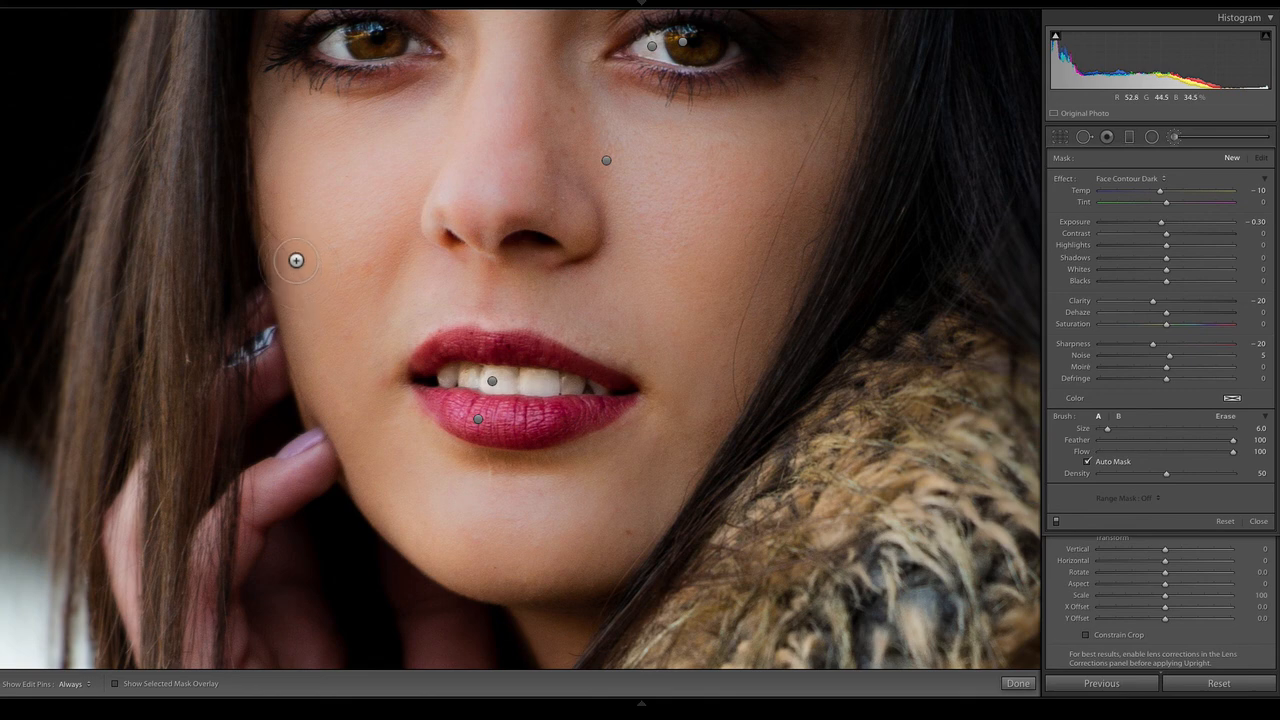
pyautogui.press('h')
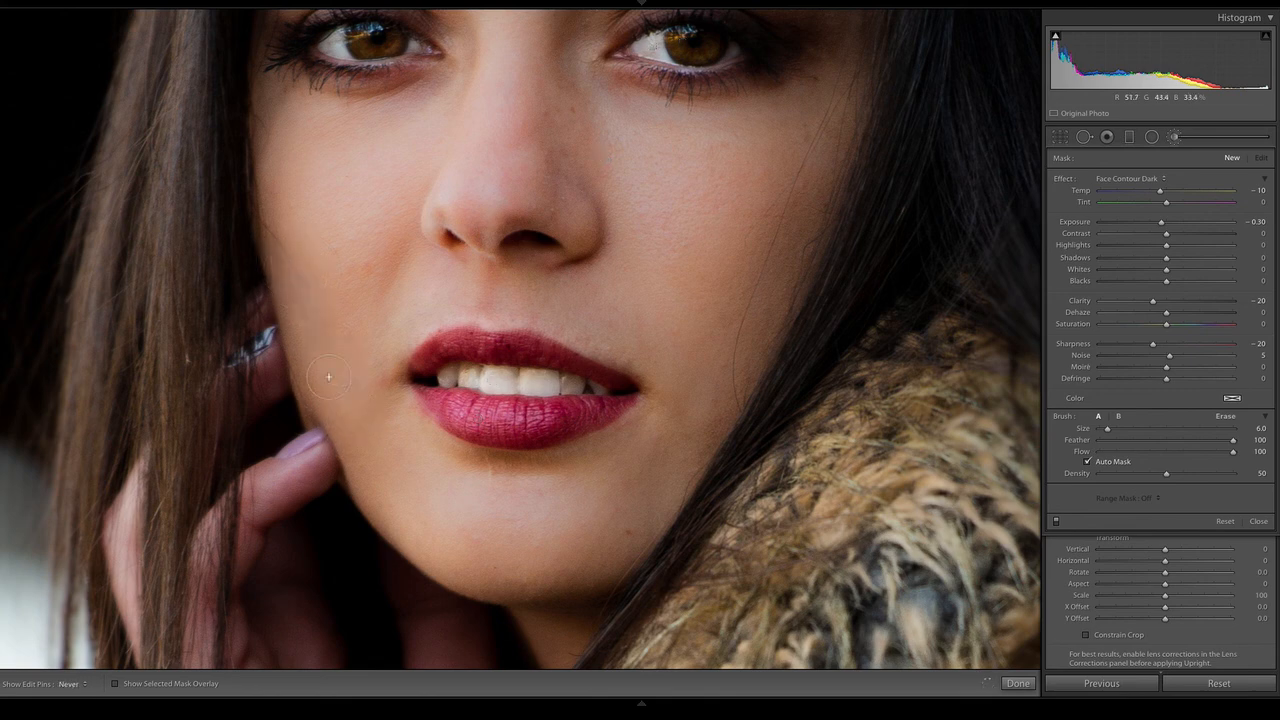
pyautogui.moveTo(328, 377); pyautogui.dragTo(297, 275)
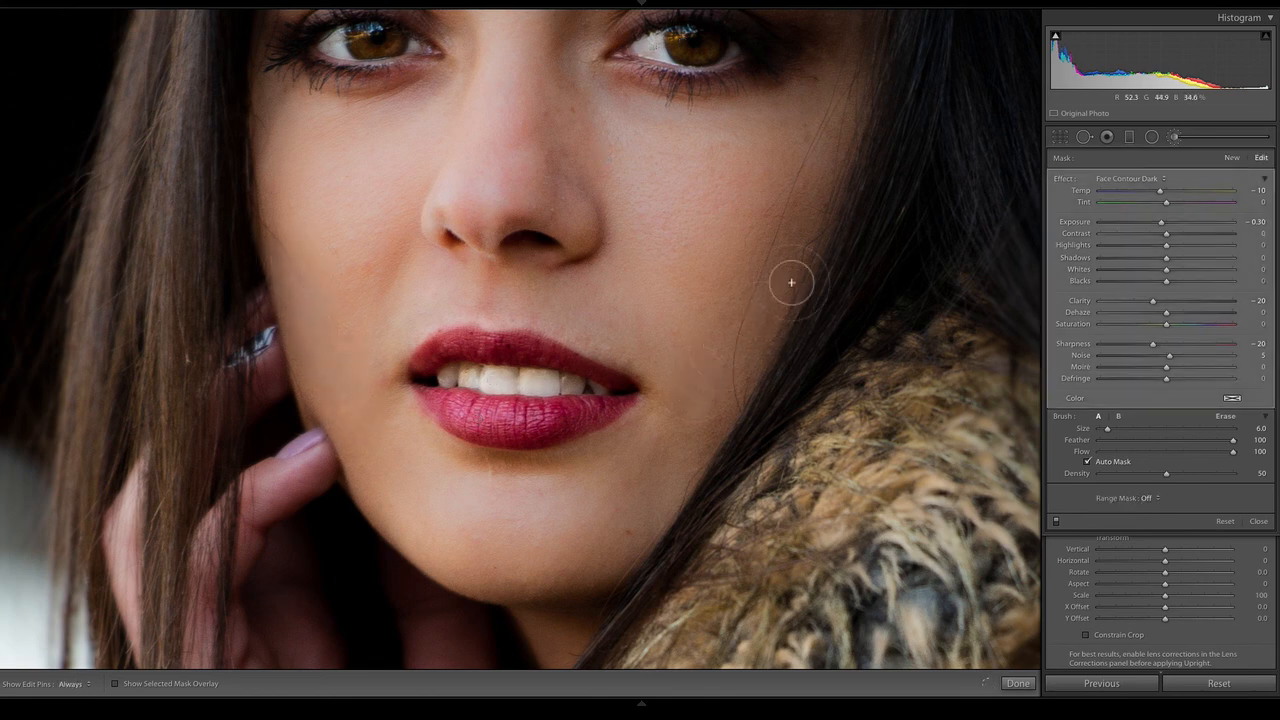
pyautogui.moveTo(791, 283); pyautogui.dragTo(699, 410)
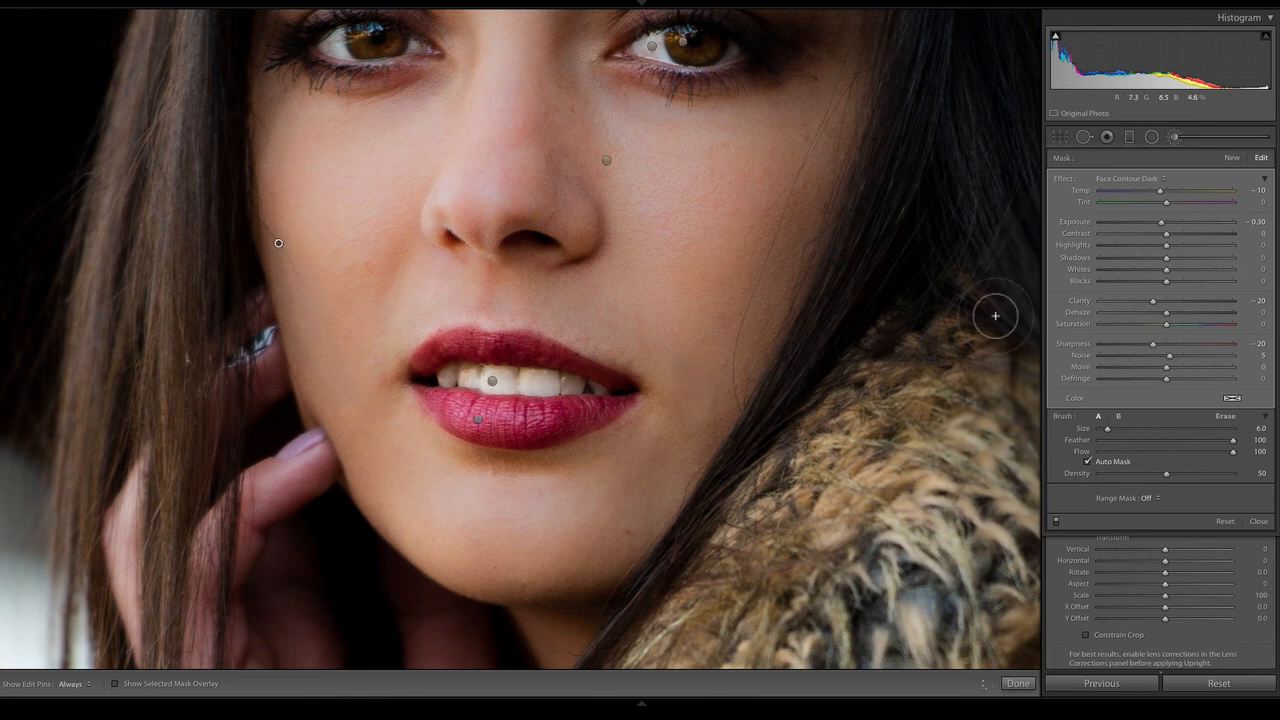
# Paint both cheeks with a new Face Contour Dark brush mask at Tint 25 and brush size 13.2 to add blush
pyautogui.click(1232, 157)
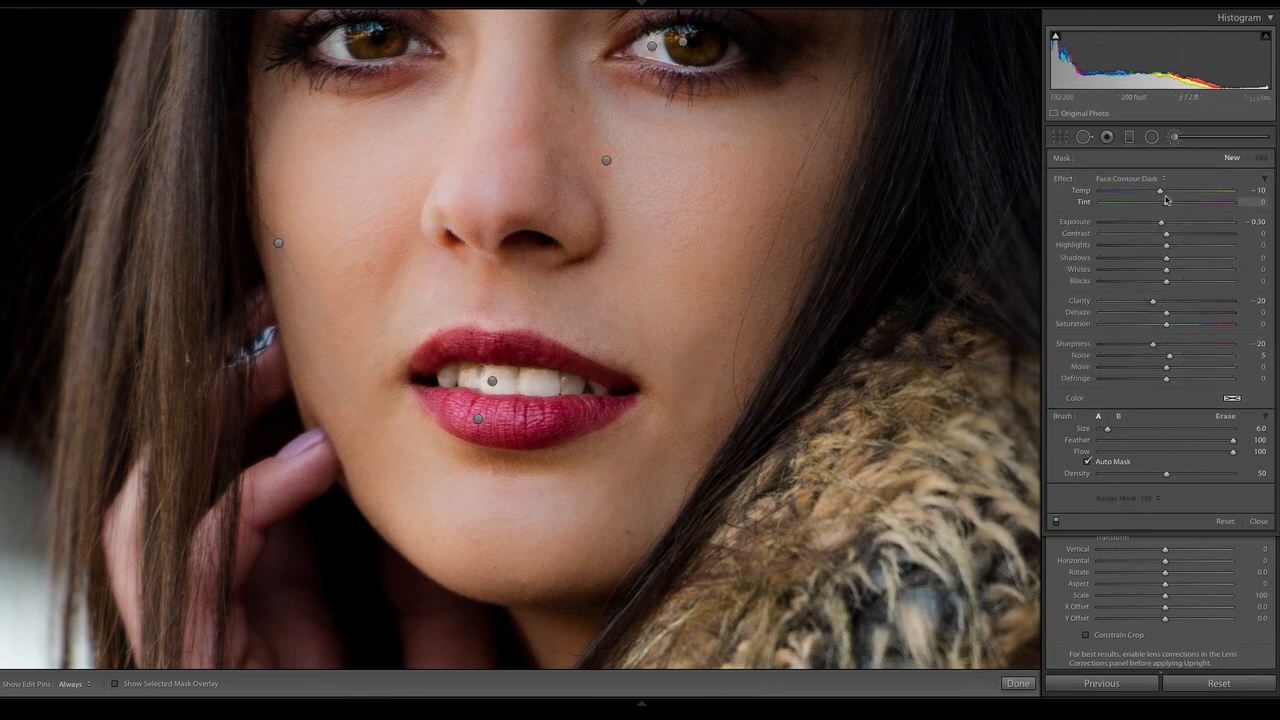
pyautogui.moveTo(1166, 205); pyautogui.dragTo(1178, 207)
pyautogui.moveTo(1107, 429); pyautogui.dragTo(1117, 430)
pyautogui.press('h')
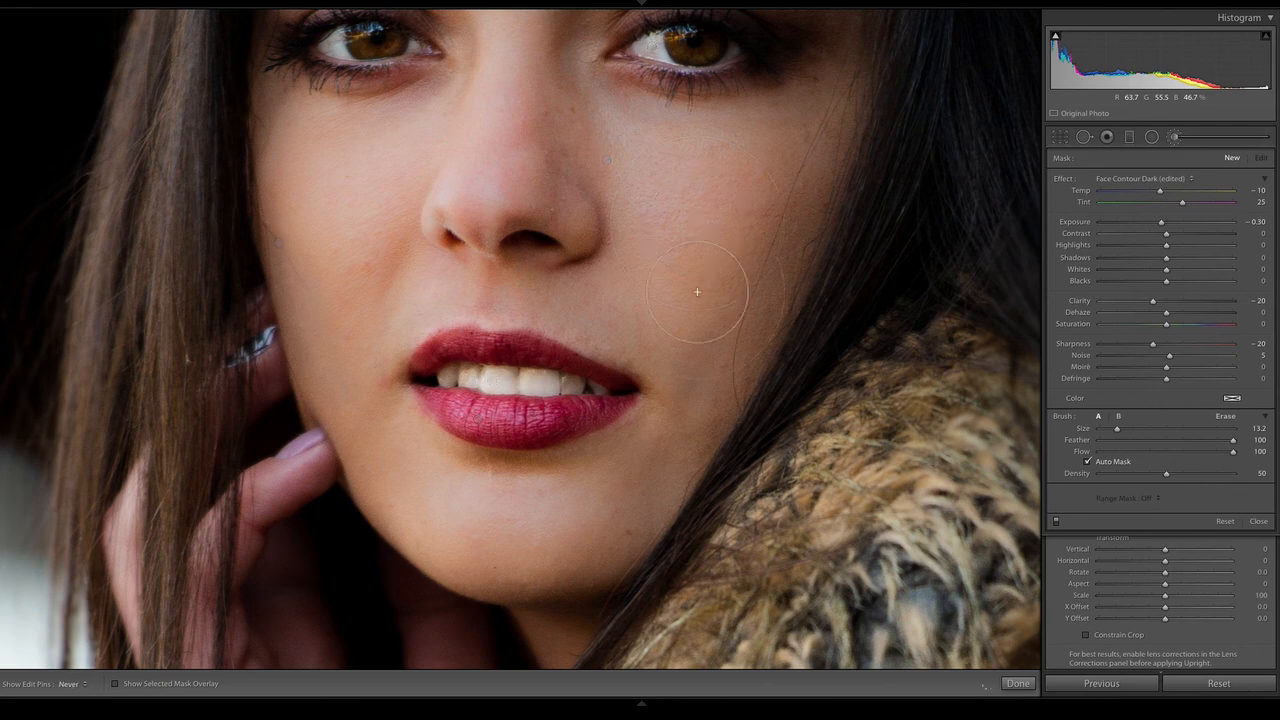
pyautogui.moveTo(698, 292)
pyautogui.mouseDown()
pyautogui.moveTo(736, 263)
pyautogui.moveTo(742, 214)
pyautogui.mouseUp()
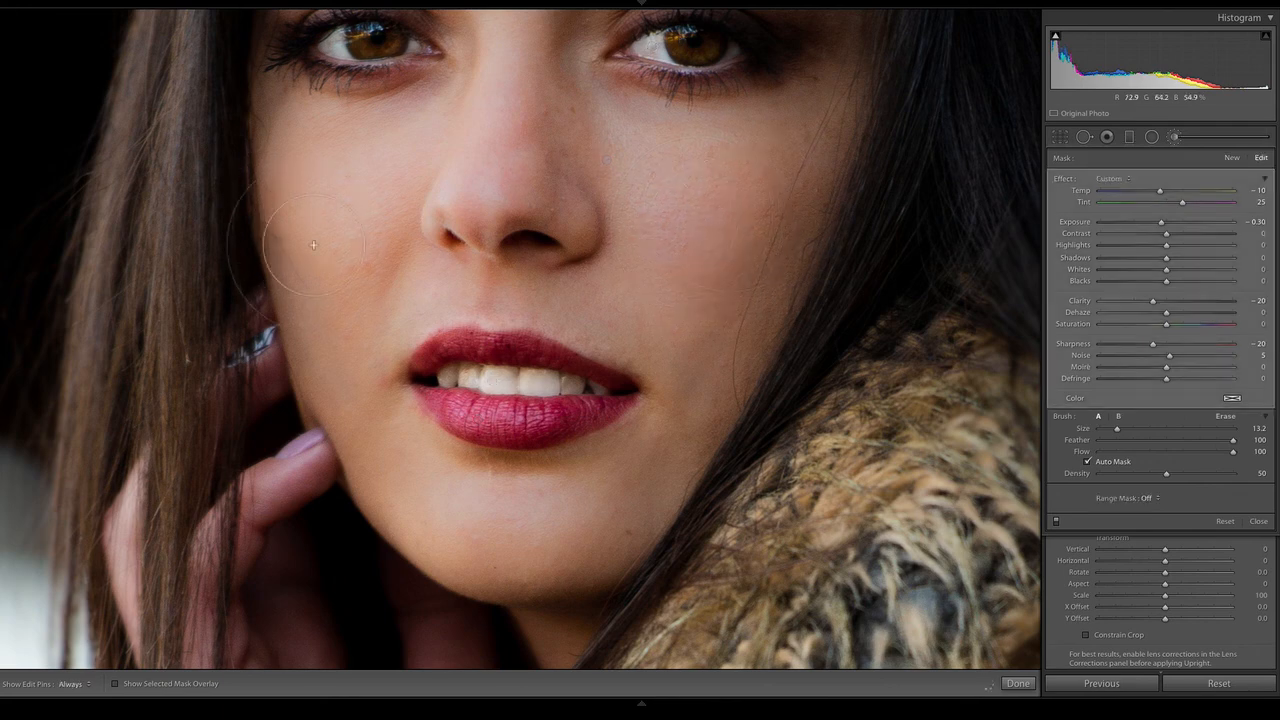
pyautogui.moveTo(313, 245)
pyautogui.mouseDown()
pyautogui.moveTo(343, 263)
pyautogui.moveTo(371, 231)
pyautogui.moveTo(362, 205)
pyautogui.moveTo(330, 200)
pyautogui.moveTo(315, 211)
pyautogui.moveTo(325, 238)
pyautogui.moveTo(402, 249)
pyautogui.mouseUp()
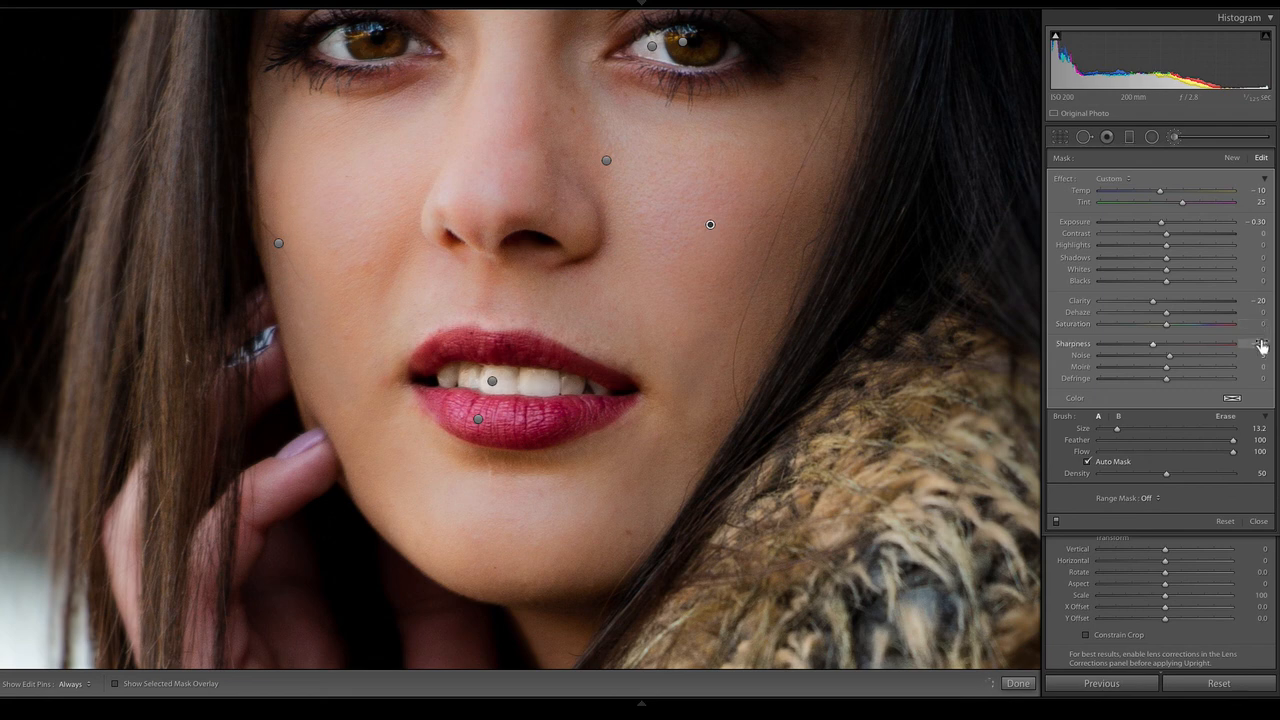
# Set the cheek mask's Tint to 38, finish the brush adjustments and compare the whole portrait before and after side by side
pyautogui.moveTo(1182, 202); pyautogui.dragTo(1191, 203)
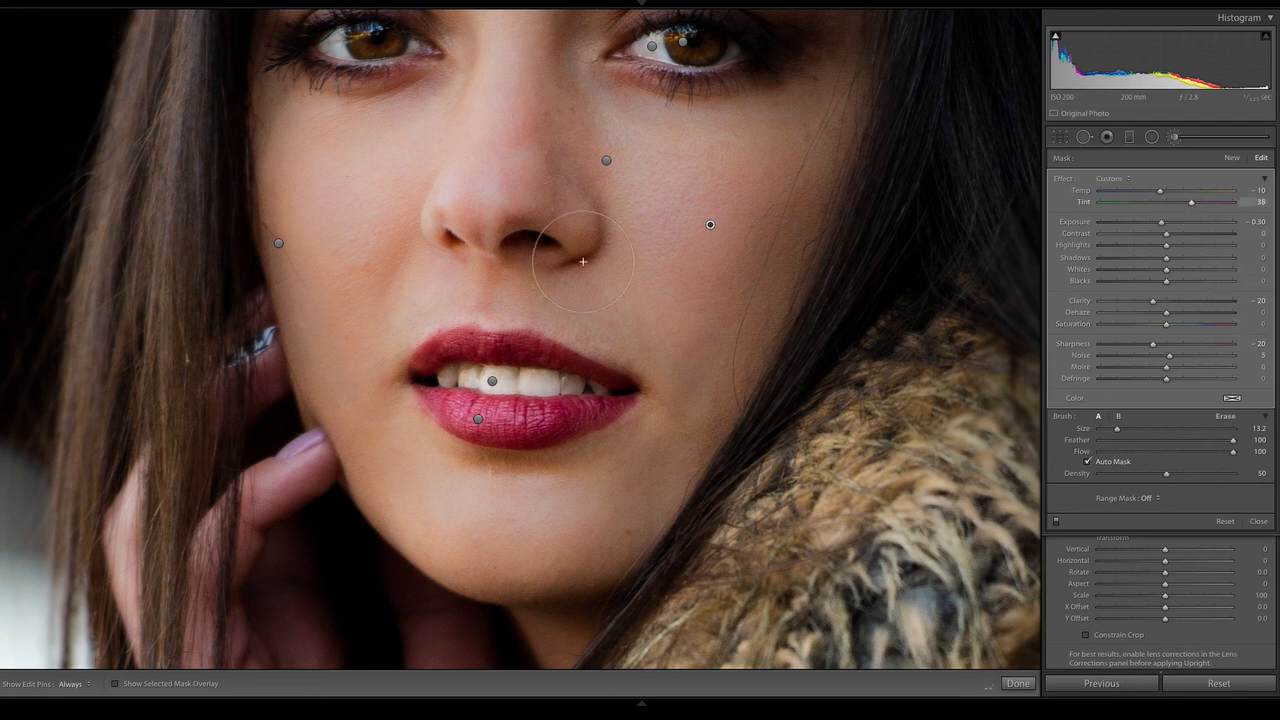
pyautogui.press('z')
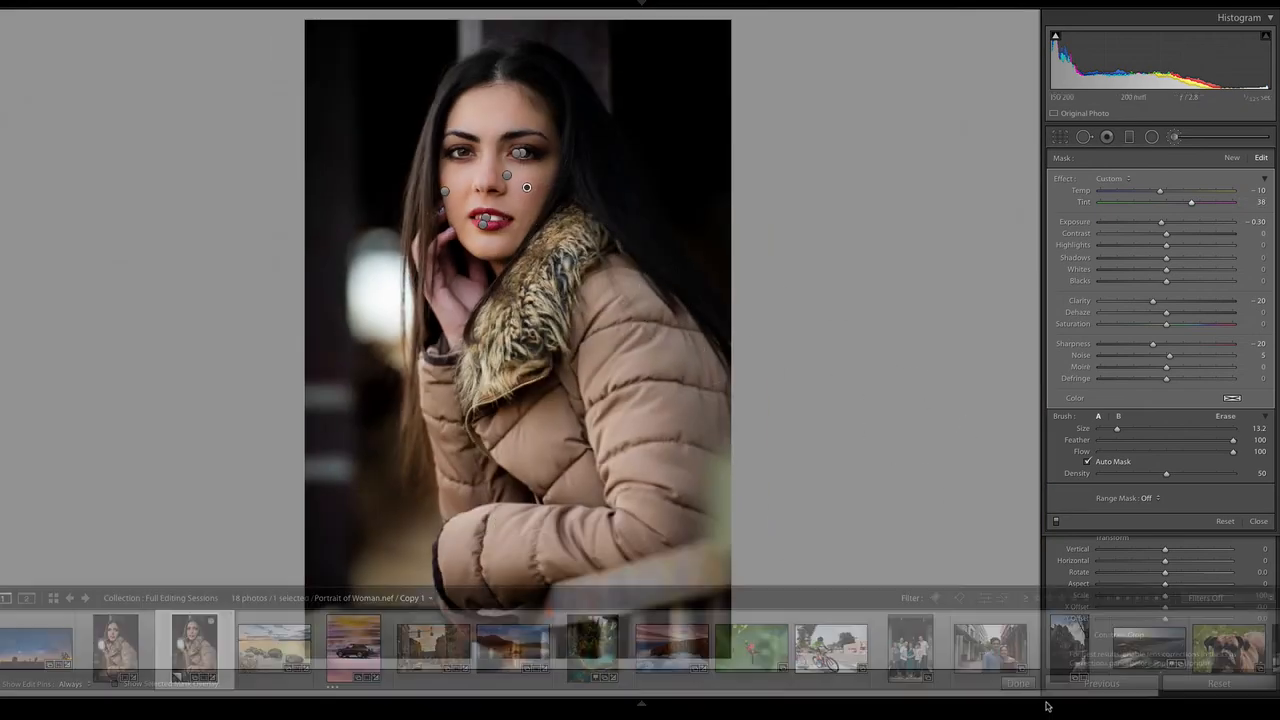
pyautogui.click(1018, 683)
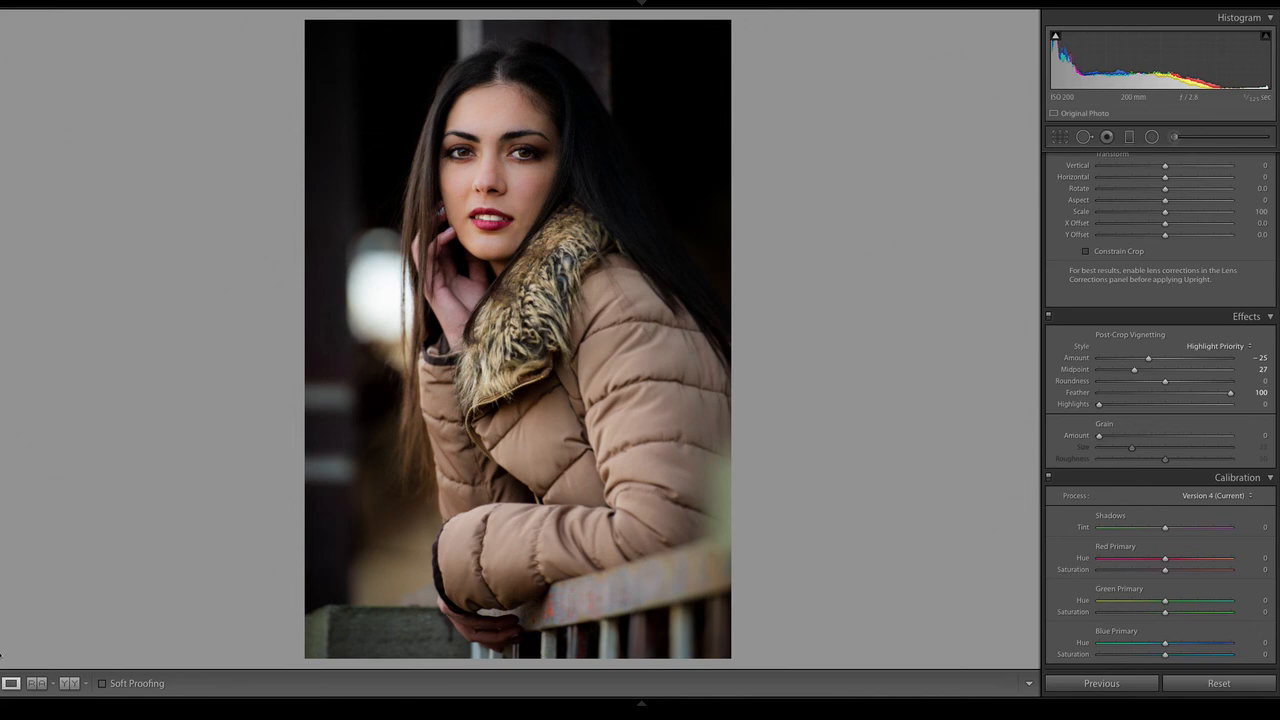
pyautogui.click(68, 683)
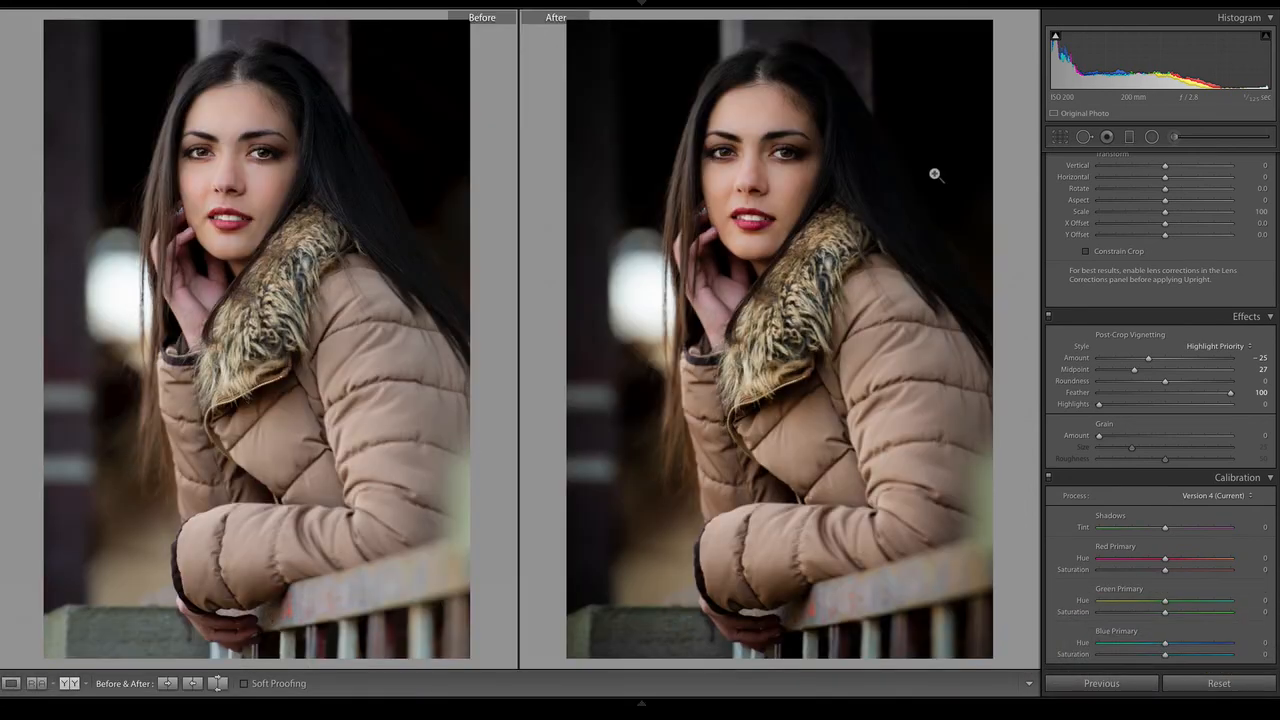